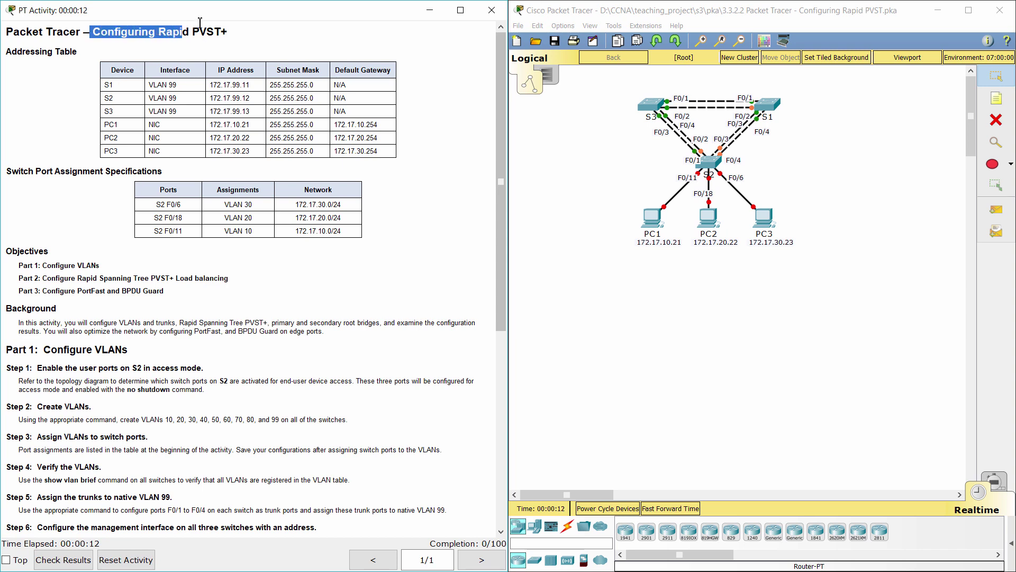
- Review the activity's addressing table, switch port assignments, background and Part 1 instructions for enabling the user ports on S2
left_click(29, 108)
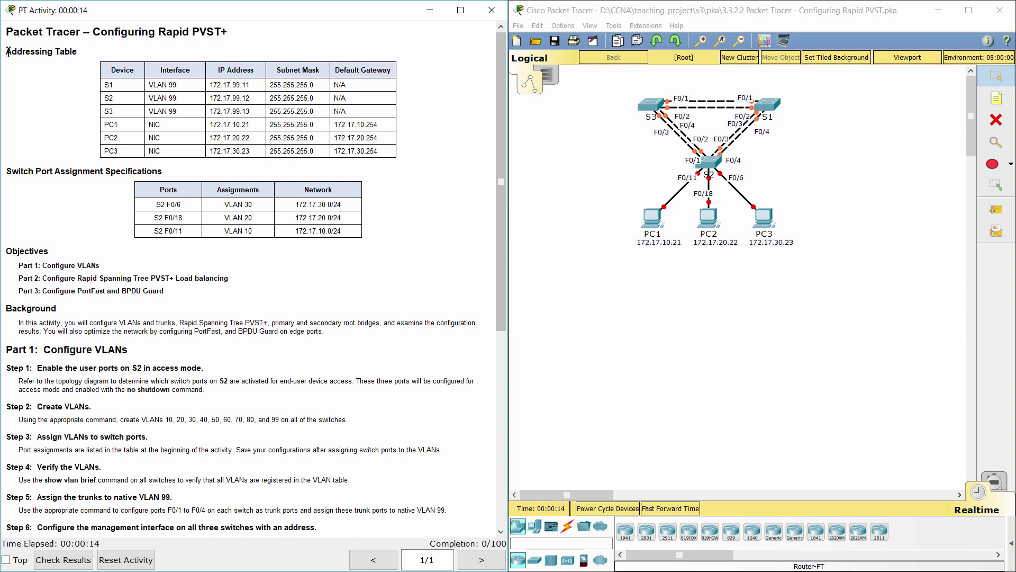
left_click_drag(6, 52, 91, 50)
left_click(79, 92)
left_click_drag(7, 171, 163, 172)
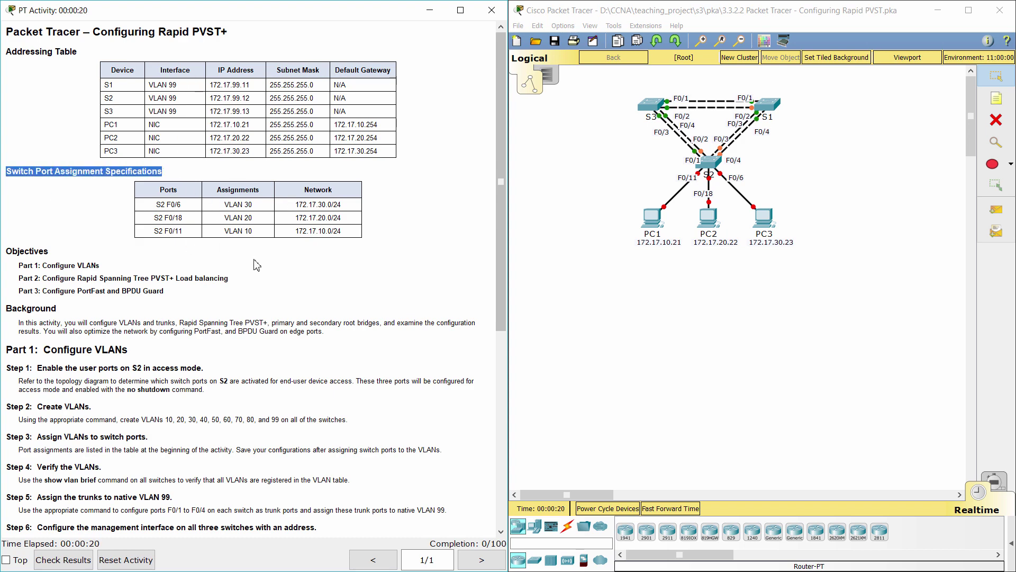
scroll(502, 248, "down", 1)
scroll(497, 299, "down", 2)
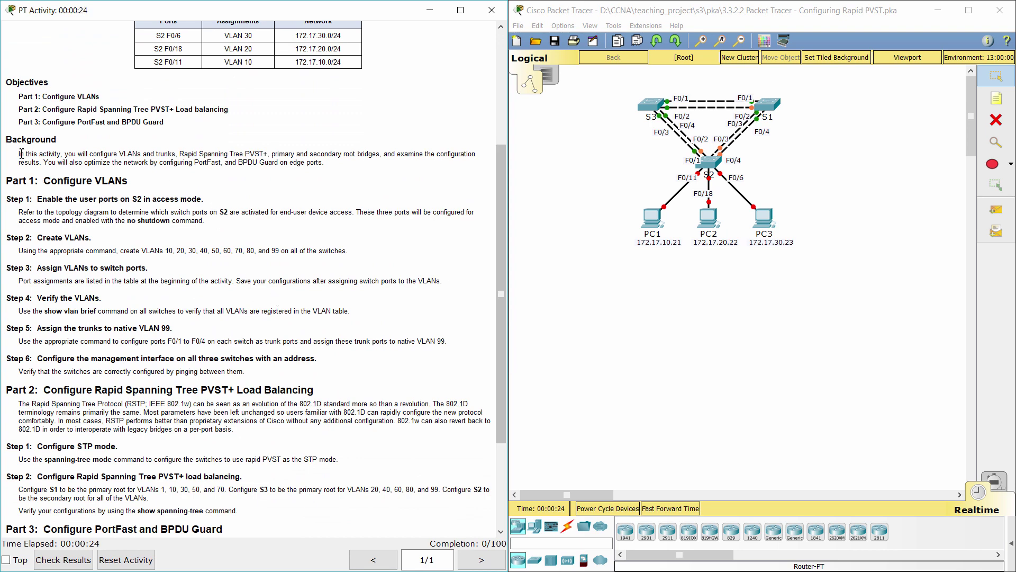
left_click_drag(19, 154, 341, 167)
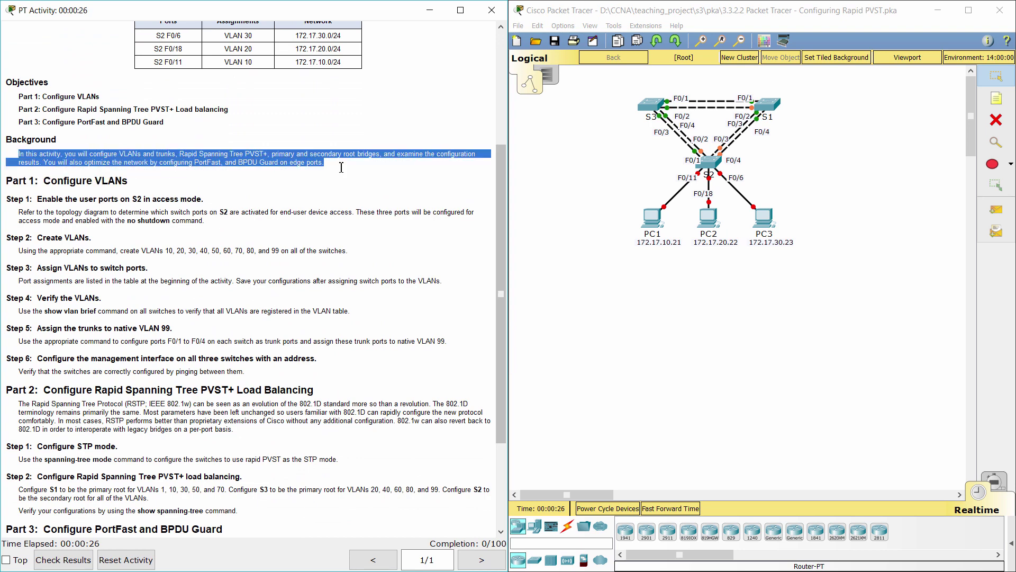
left_click(340, 185)
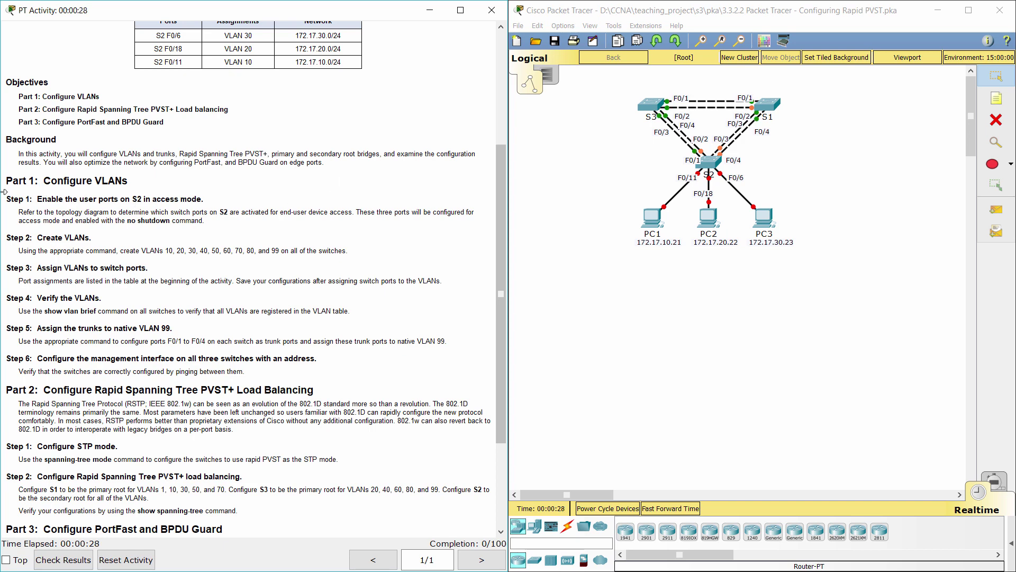
left_click_drag(7, 182, 138, 180)
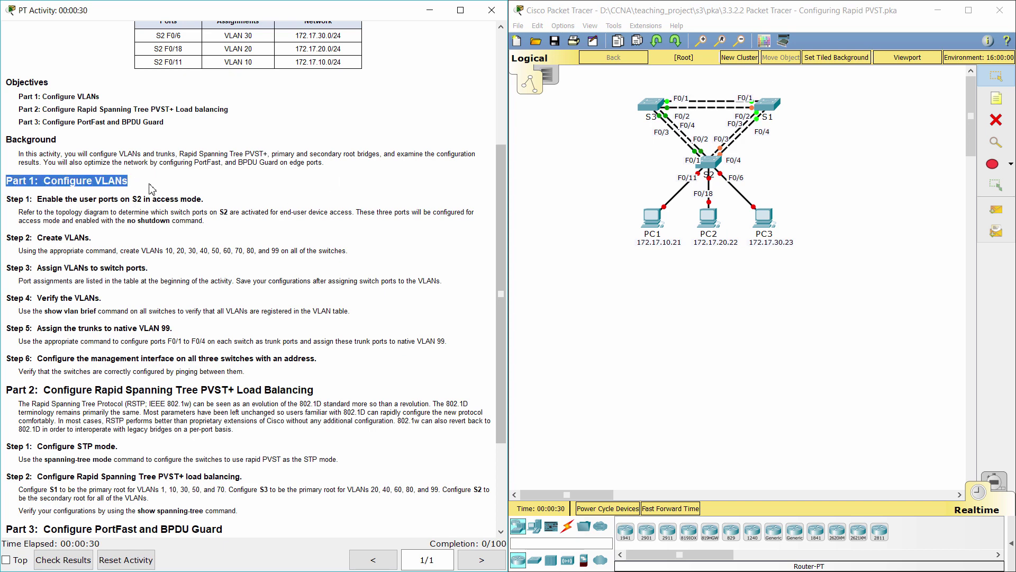
left_click_drag(5, 200, 216, 195)
left_click(251, 200)
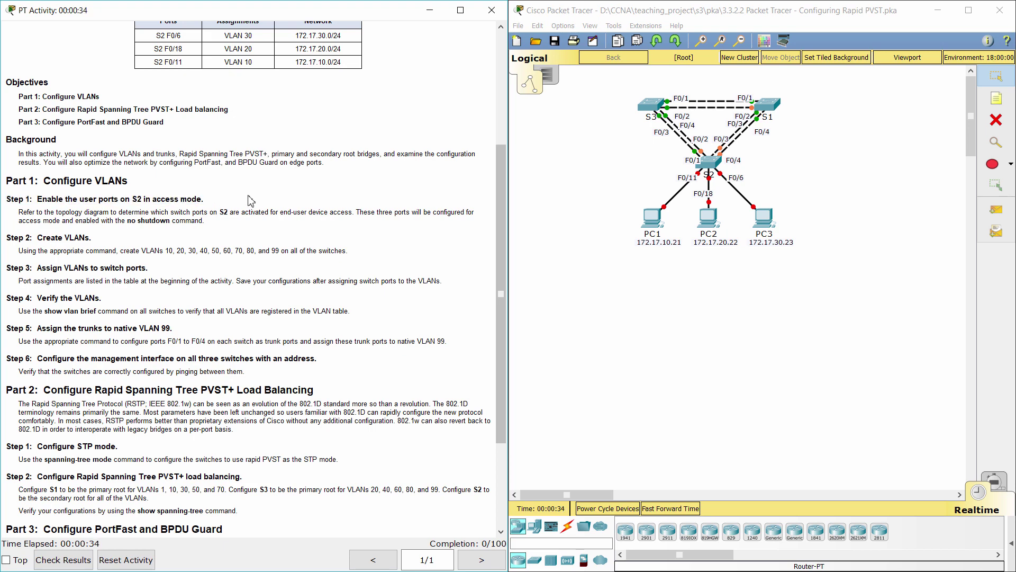
- Open the command line of switch S2 and enter global configuration mode
left_click(712, 167)
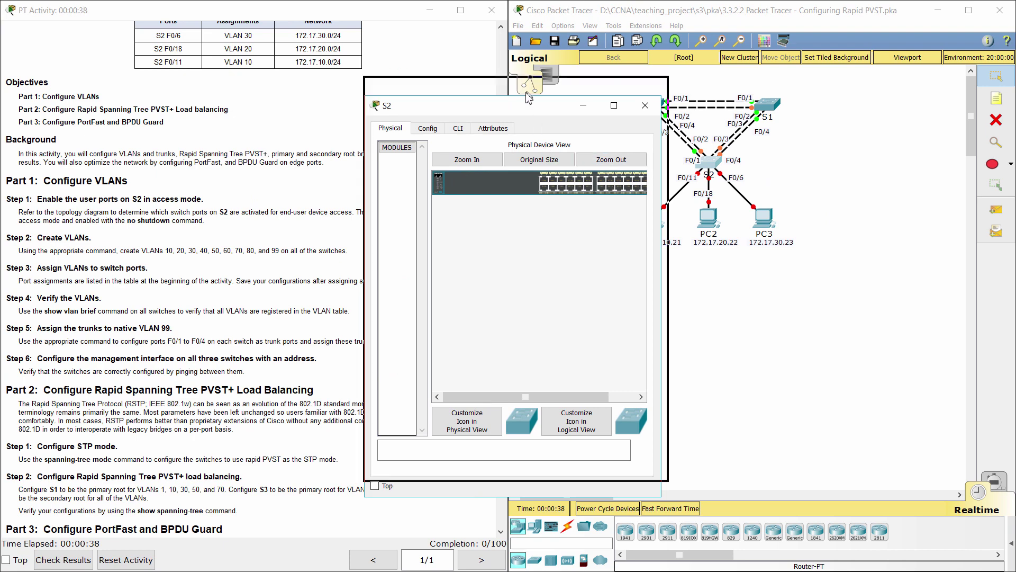
left_click_drag(673, 127, 763, 104)
left_click(470, 70)
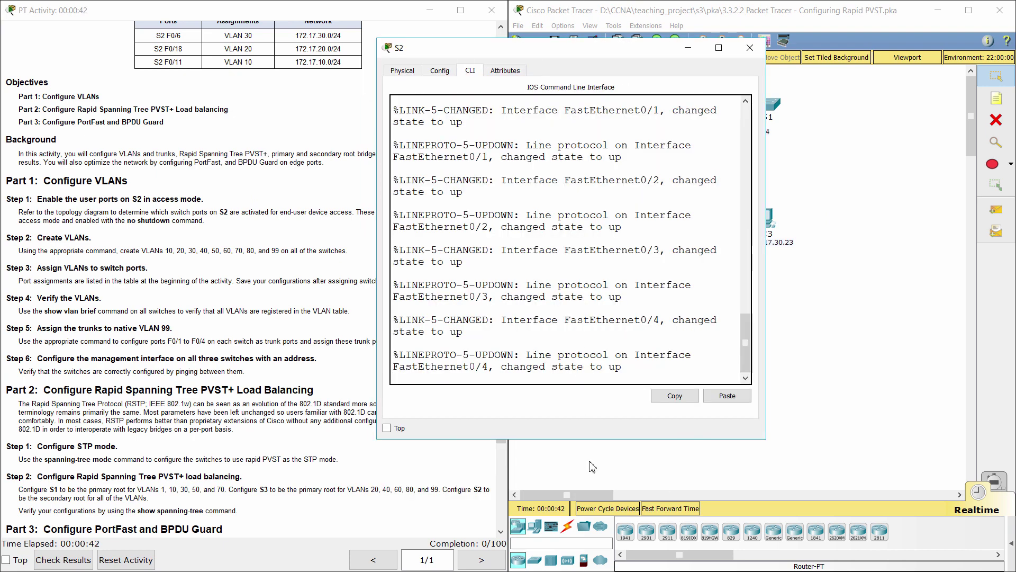
key("Return")
type("ena")
key("Return")
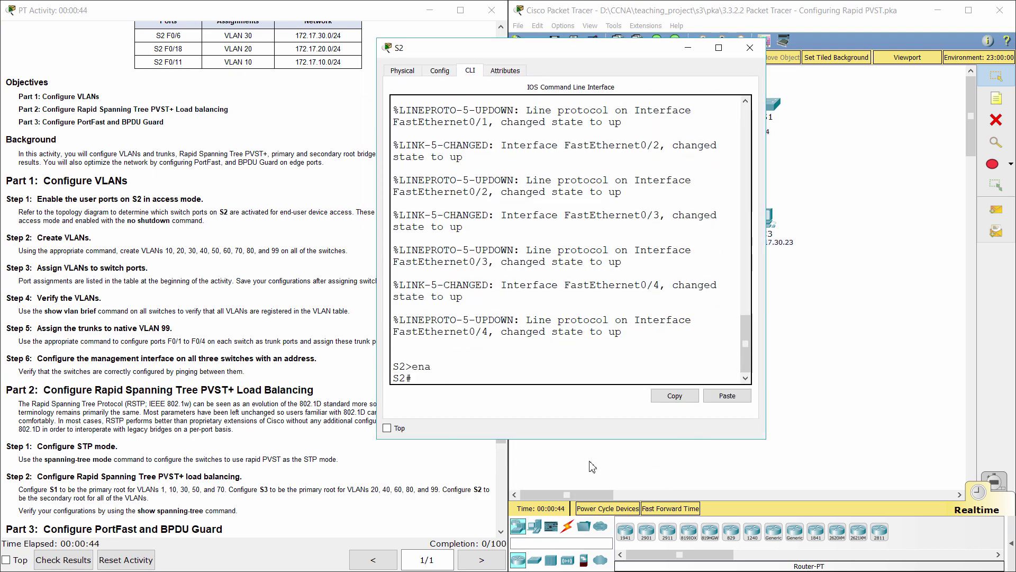
type("conf t")
key("Return")
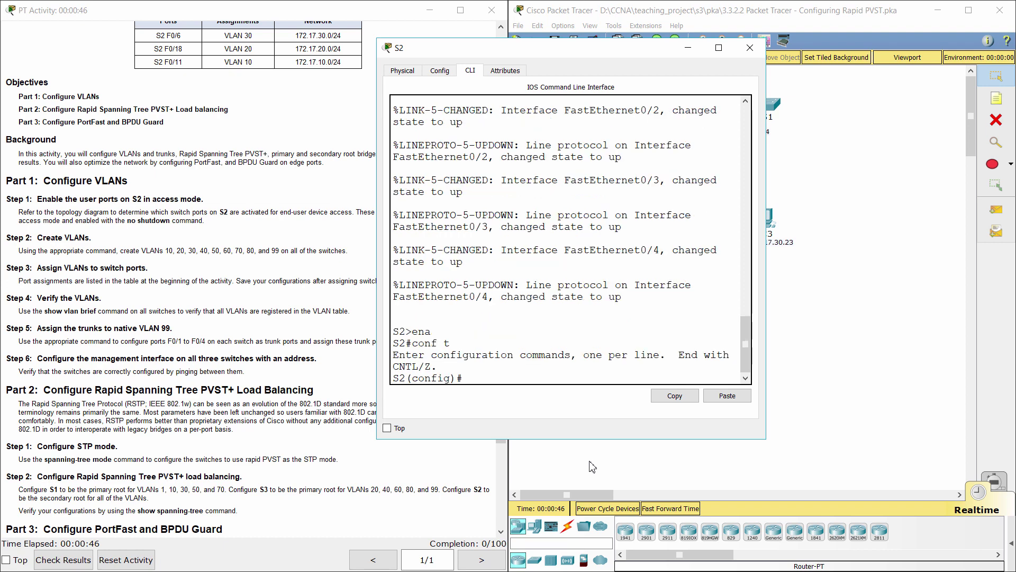
- Set S2 interfaces f0/6, f0/11 and f0/18 to switchport access mode and enable them with no shutdown
type("int range f0/")
type("6,f0/11,f0")
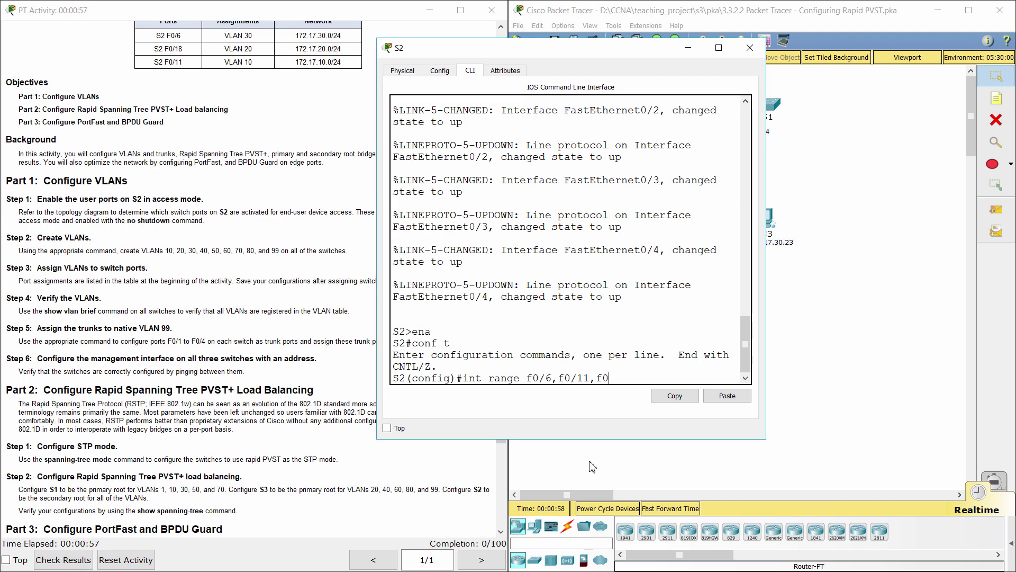
type("/18")
key("Return")
type("switch")
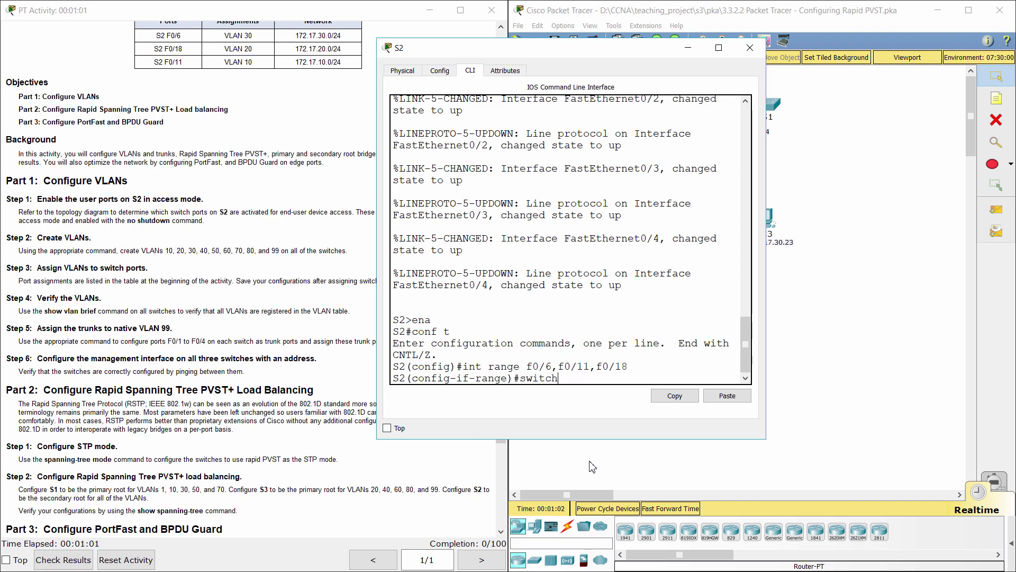
type("port mode access")
key("Return")
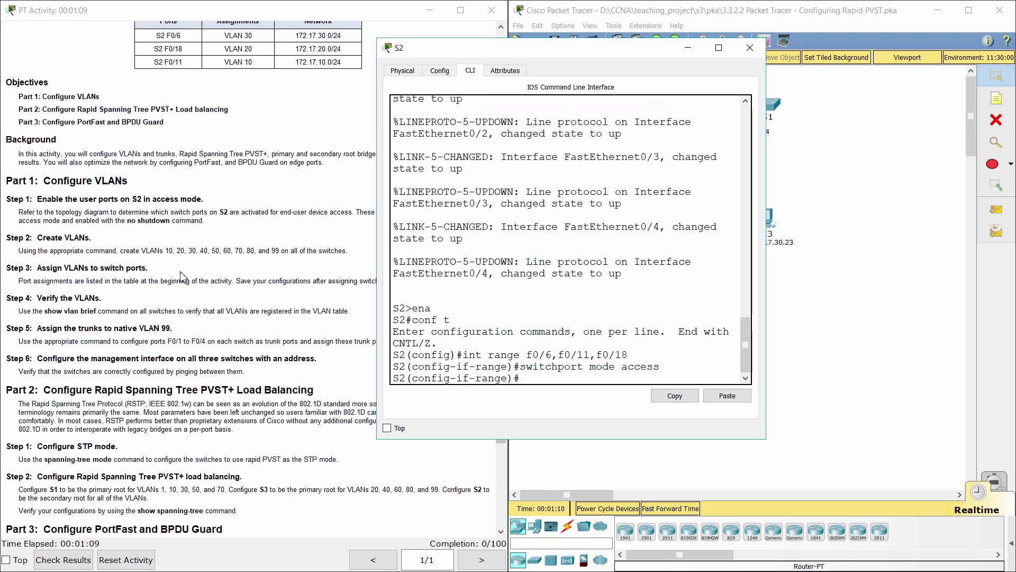
type("no shutdown")
key("Return")
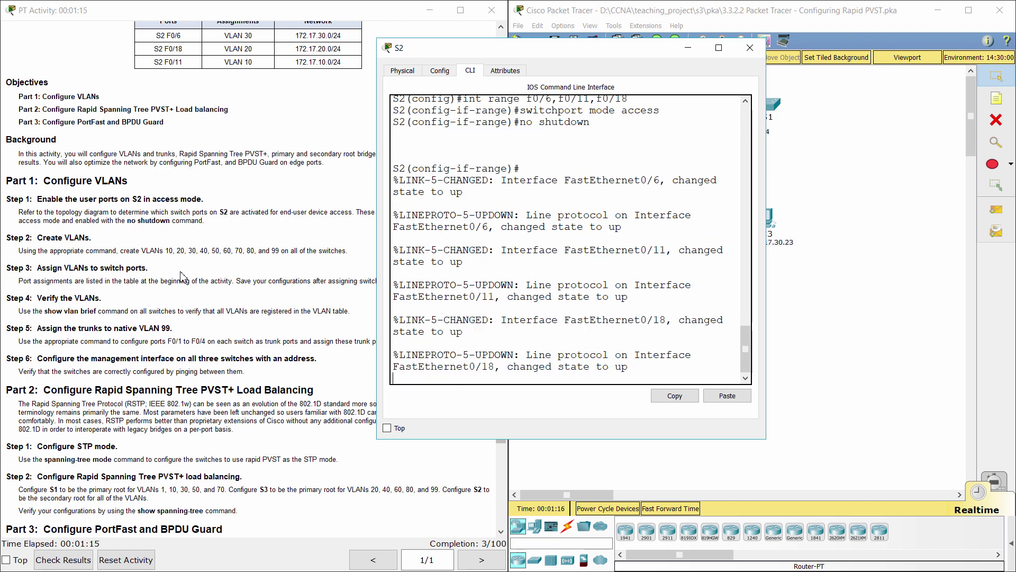
key("Return")
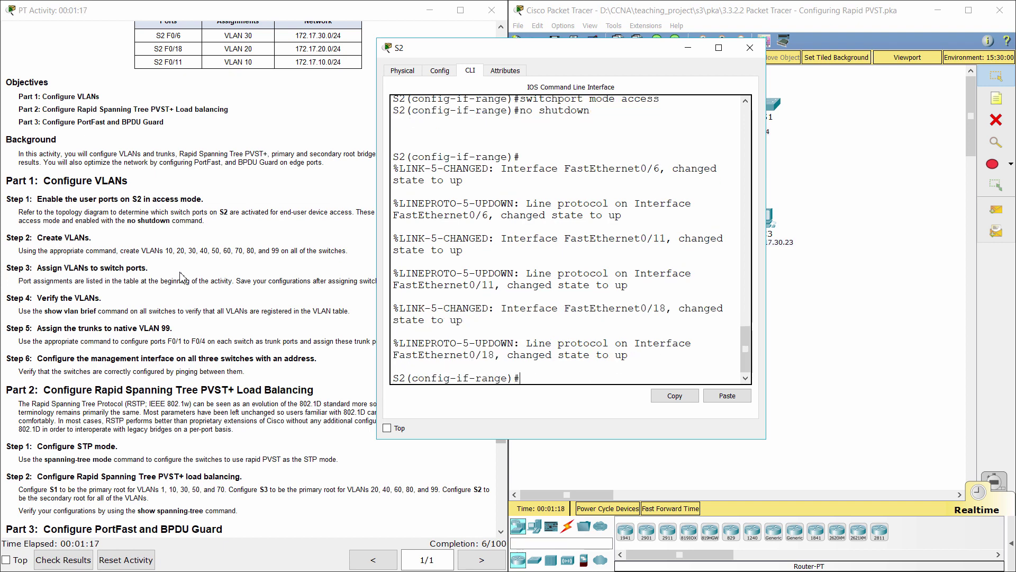
- Check the Create VLANs instruction, and enter global configuration mode in the command line of switch S1
left_click(151, 239)
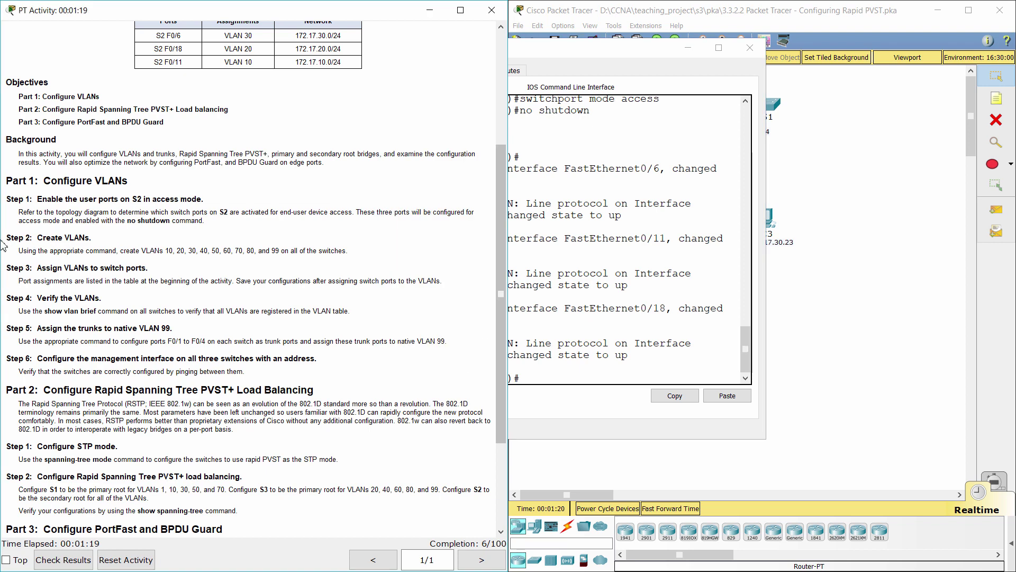
left_click_drag(6, 238, 104, 241)
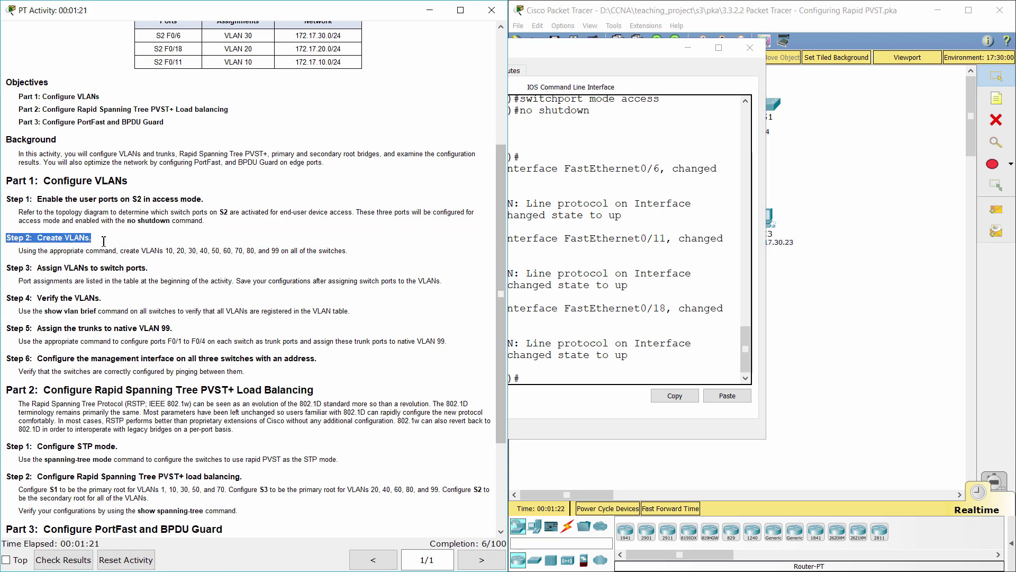
left_click(682, 464)
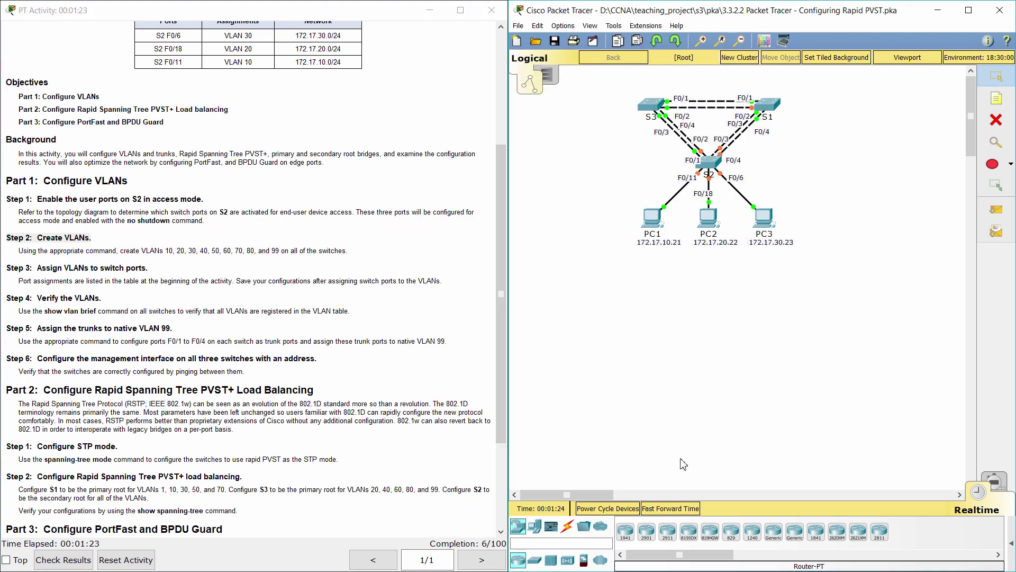
left_click(768, 104)
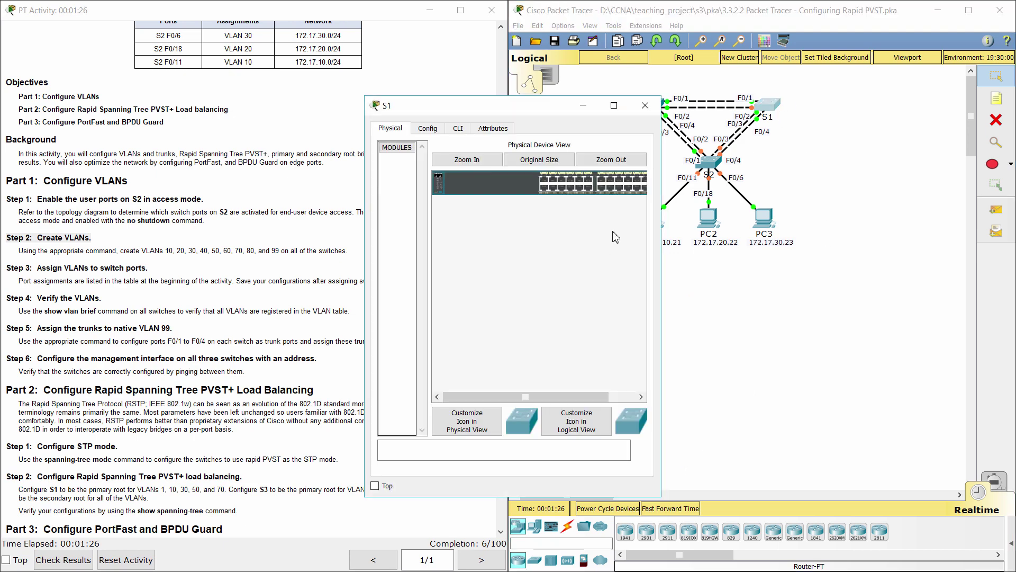
left_click(458, 128)
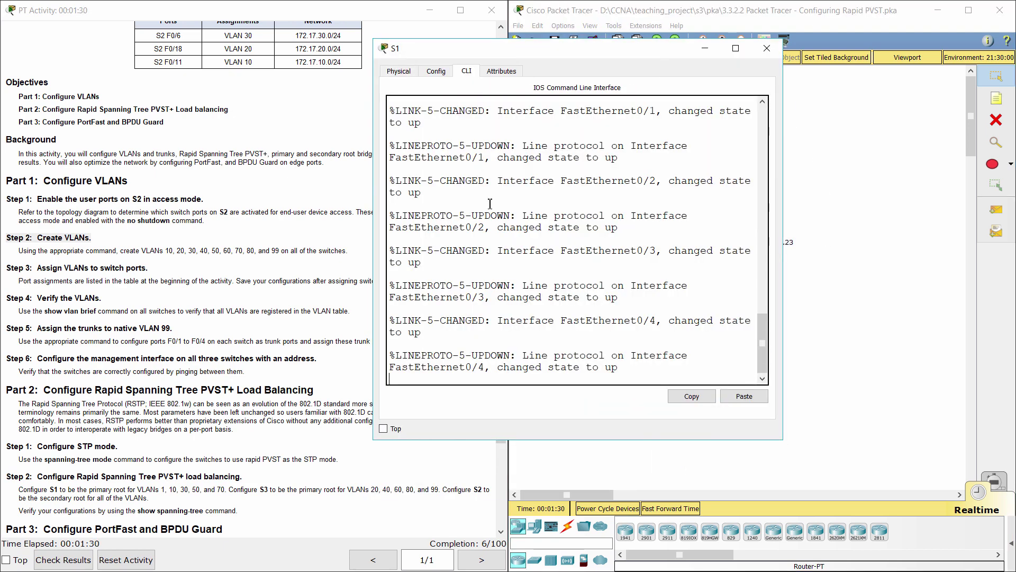
key("Return")
type("ena")
key("Return")
type("con")
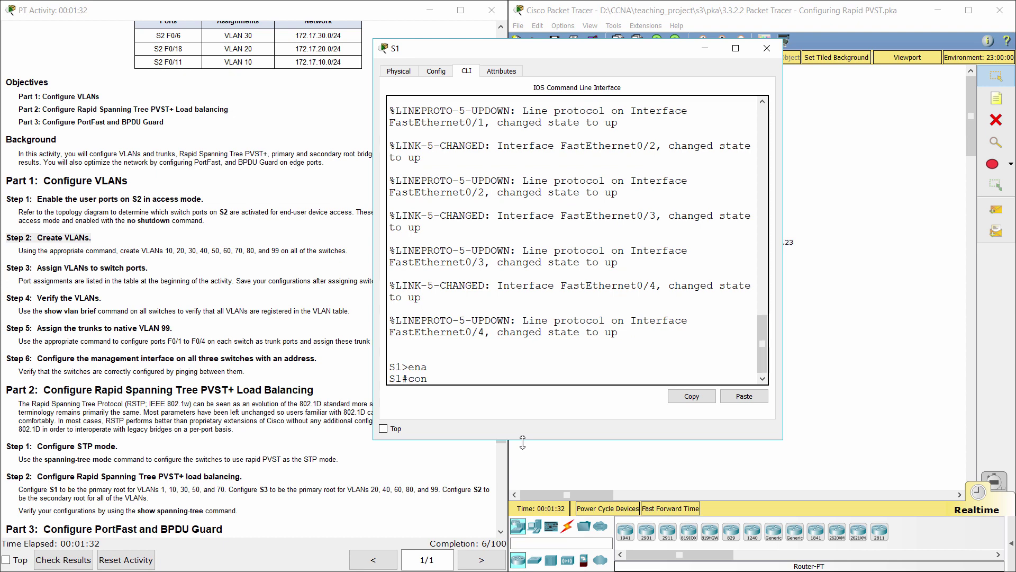
type("f t")
key("Return")
- Create VLANs 10, 20, 30, 40, 50, 60, 70, 80 and 99 on switch S1
type("vlan 10")
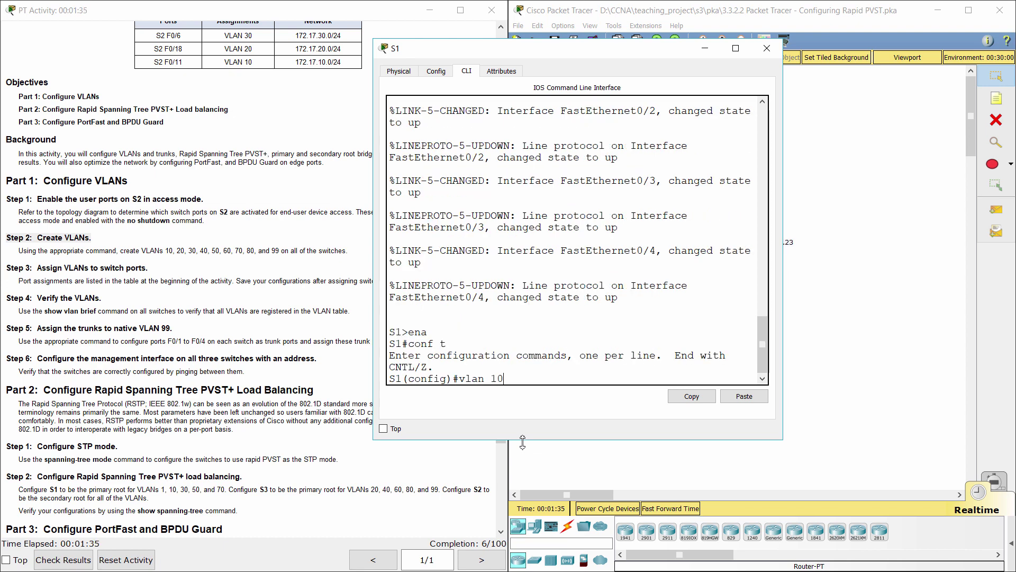
key("Return")
type("vlan 20")
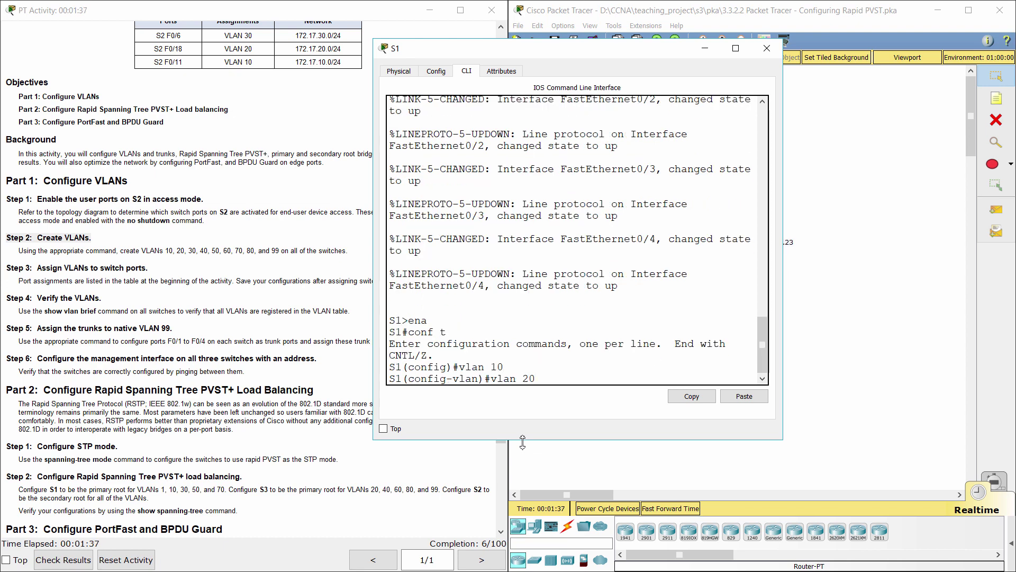
key("Return")
type("vlan 30")
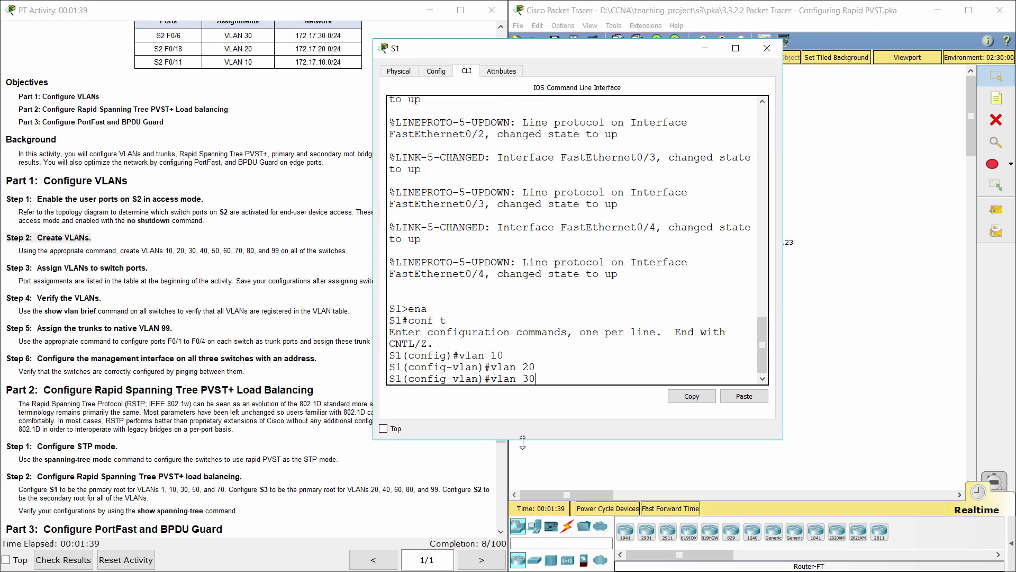
key("Return")
type("vlan 40")
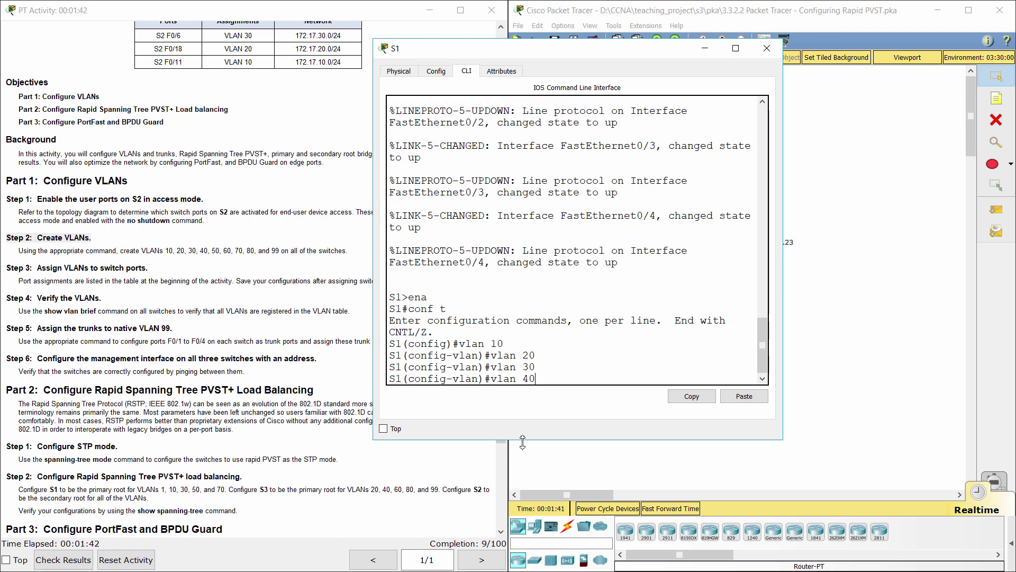
key("Return")
type("vlan 50")
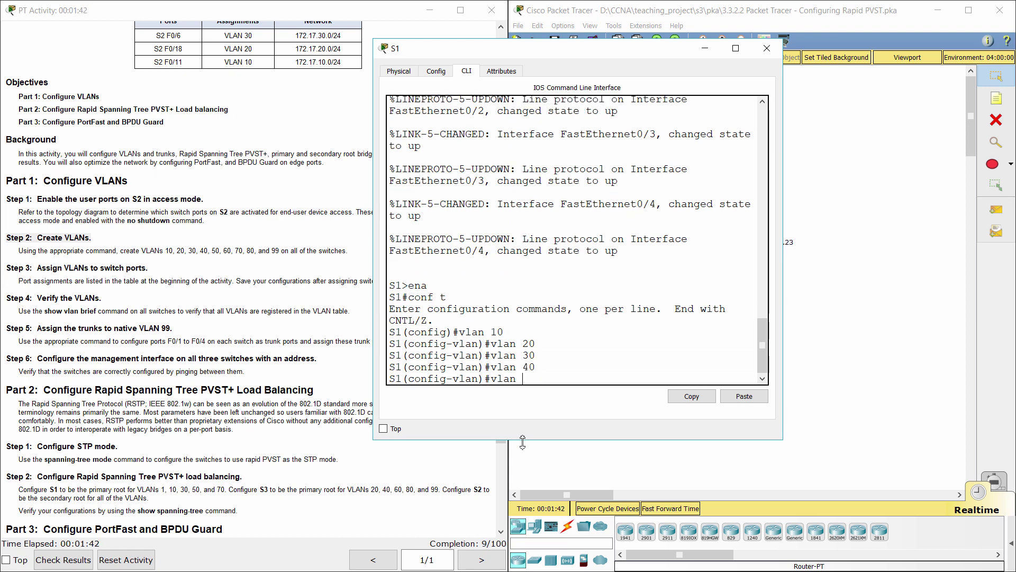
key("Return")
type("vlan 60")
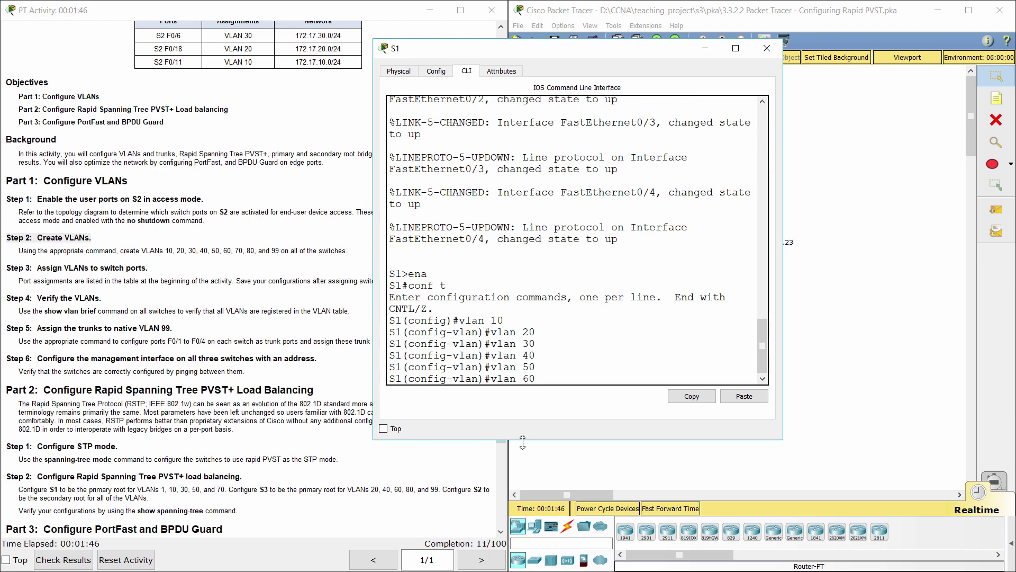
key("Return")
type("vlan 70")
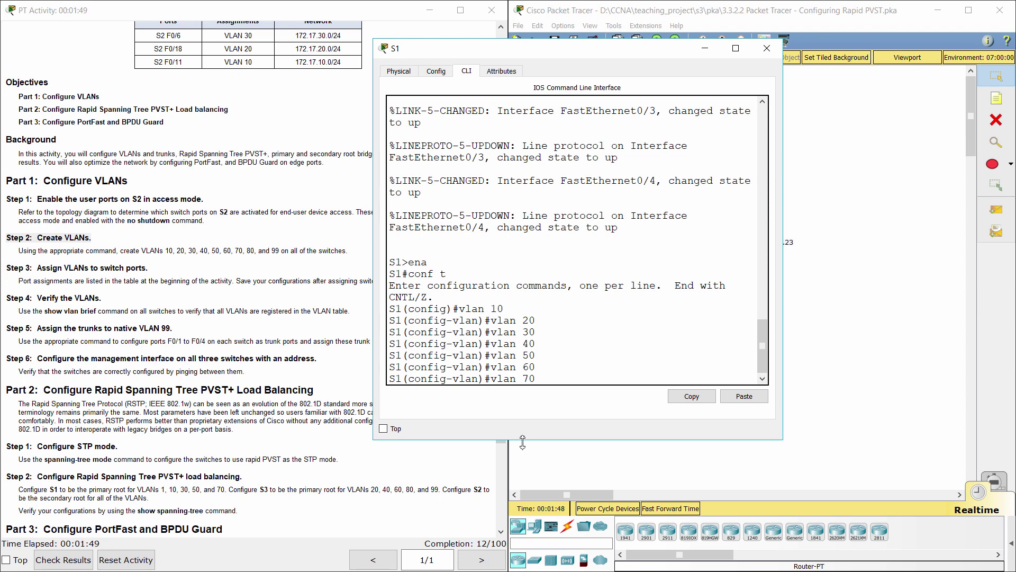
key("Return")
type("vlan 80")
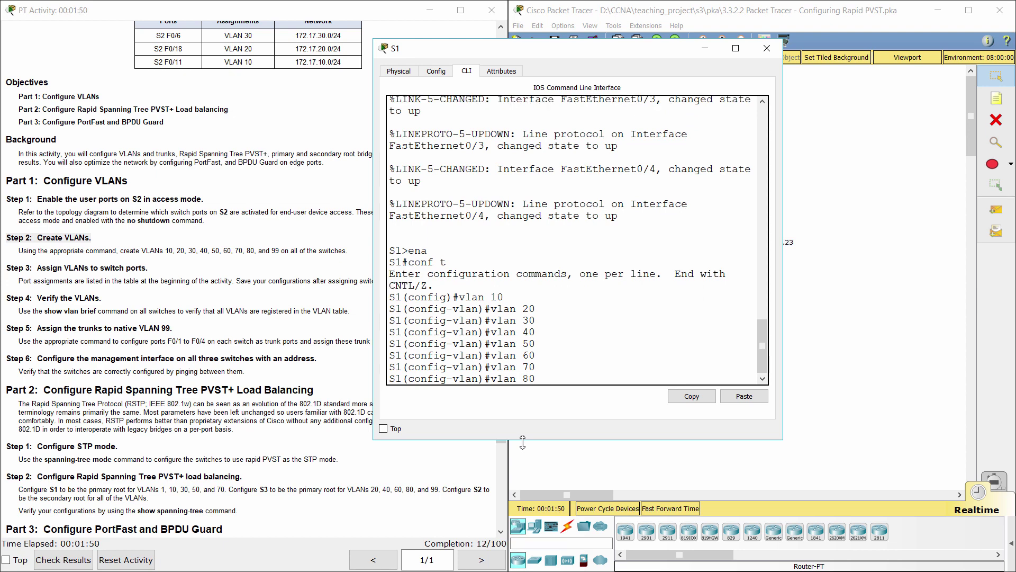
key("Return")
type("vlan)#vlan")
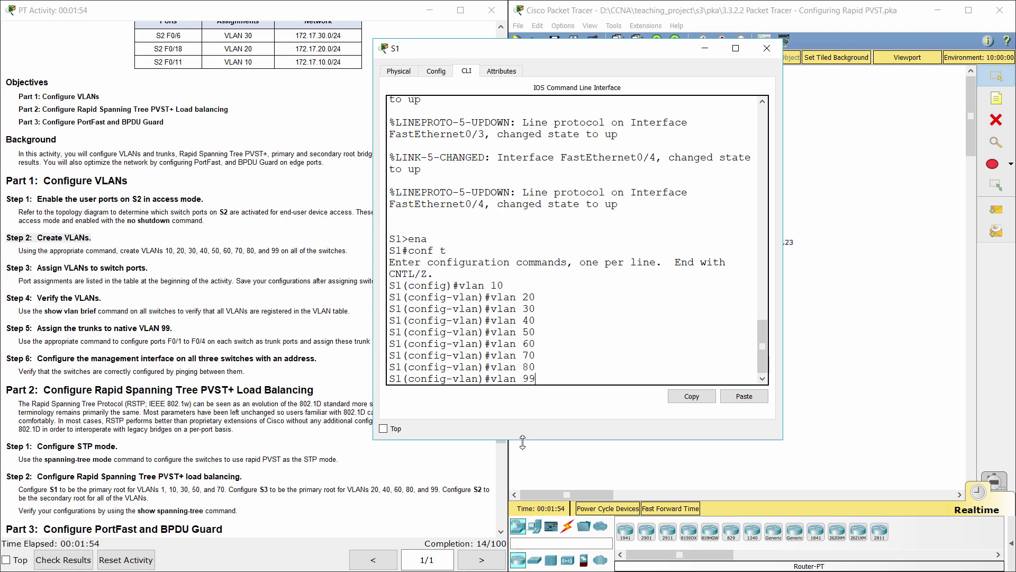
type(" 99")
key("Return")
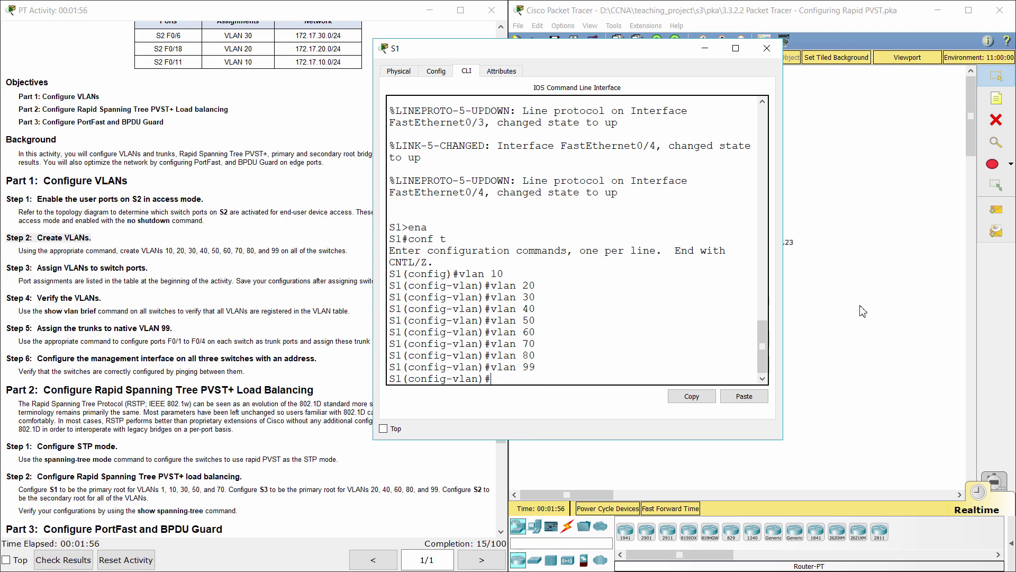
- Go back to the command line of switch S2 and exit interface range configuration to global configuration mode
left_click(864, 311)
left_click(705, 168)
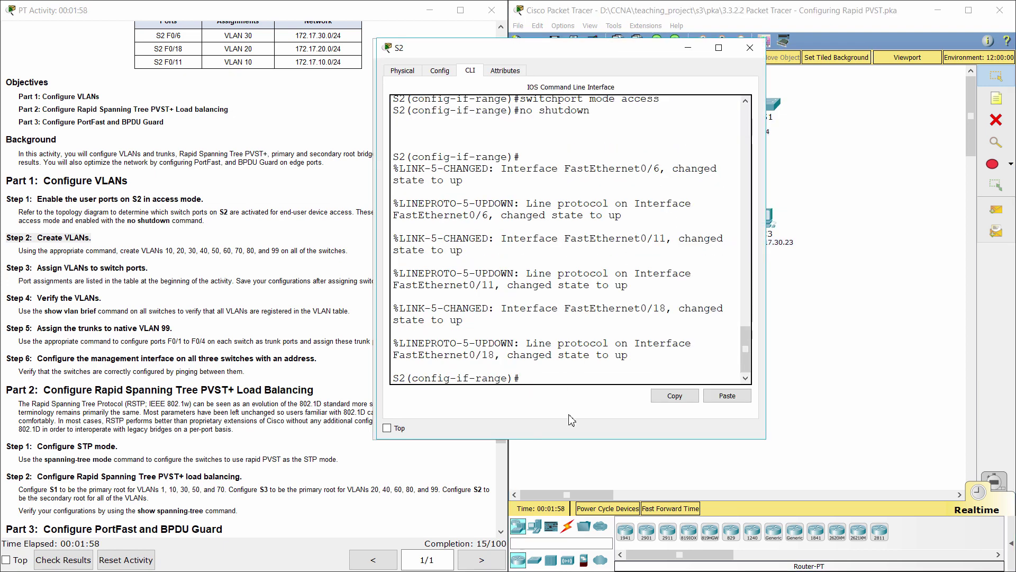
type("exit")
key("Return")
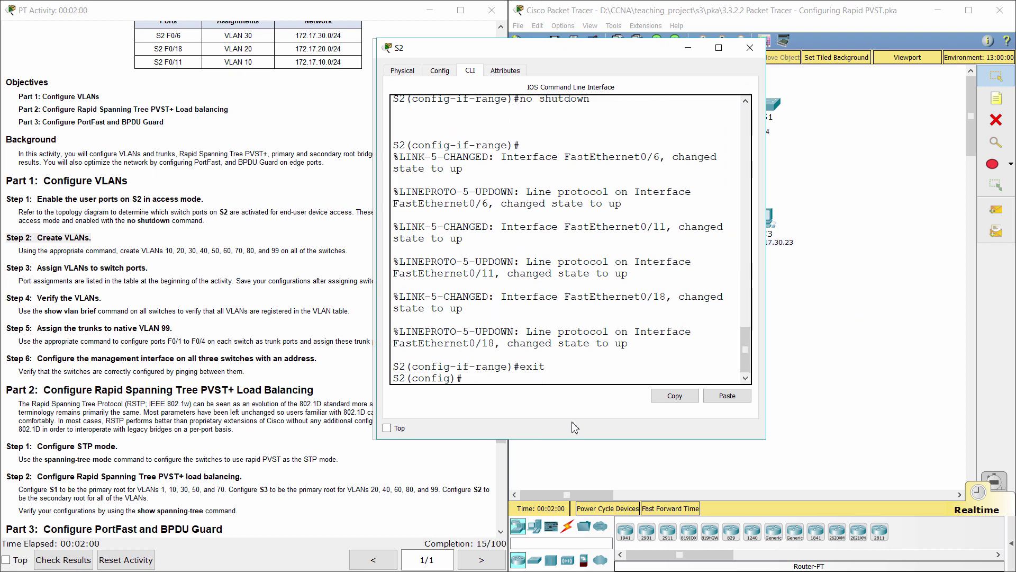
- Create VLANs 10, 20, 30, 40, 50, 60, 70, 80 and 99 on switch S2
type("vlan 10")
key("Return")
type("vlan 20")
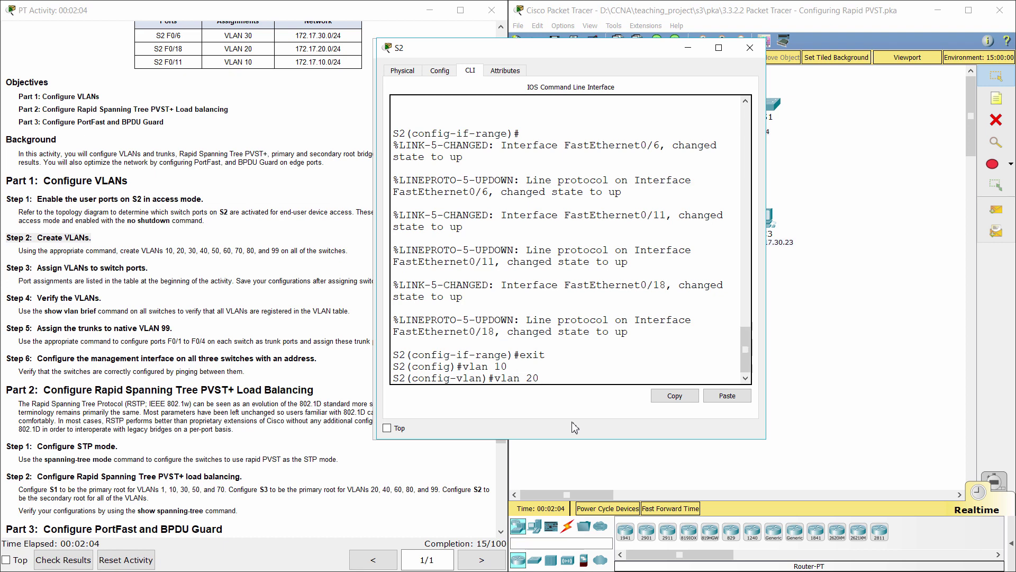
key("Return")
type("vlan 30")
key("Return")
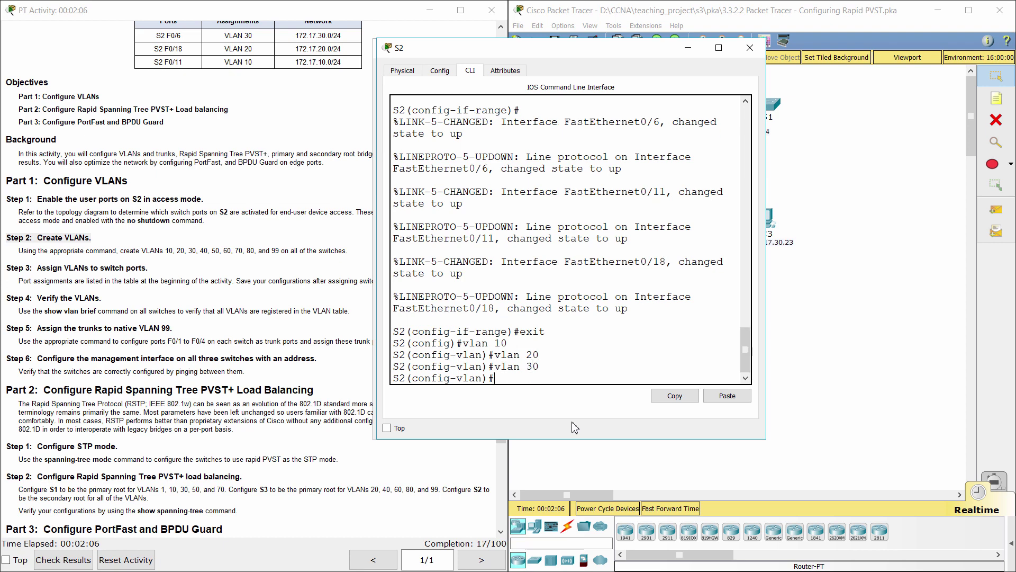
type("vlan 40")
key("Return")
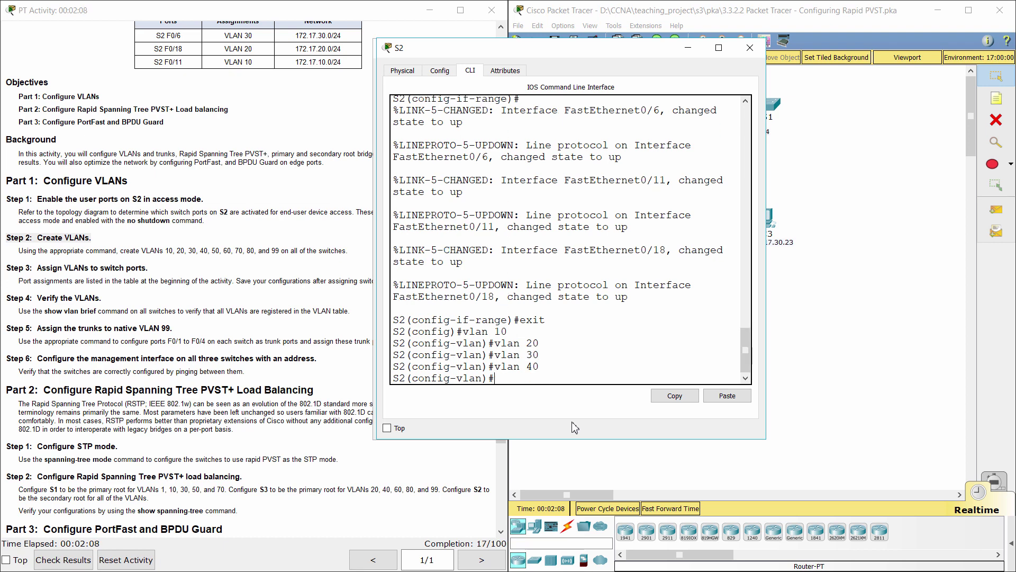
type("vlan 50")
key("Return")
type("vlan 60")
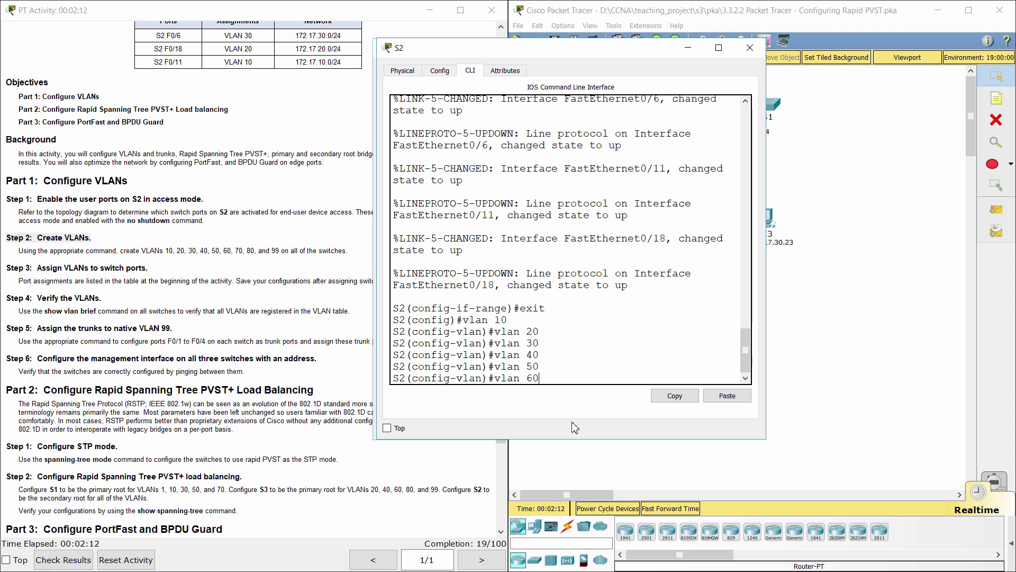
key("Return")
type("vlan)#vlan")
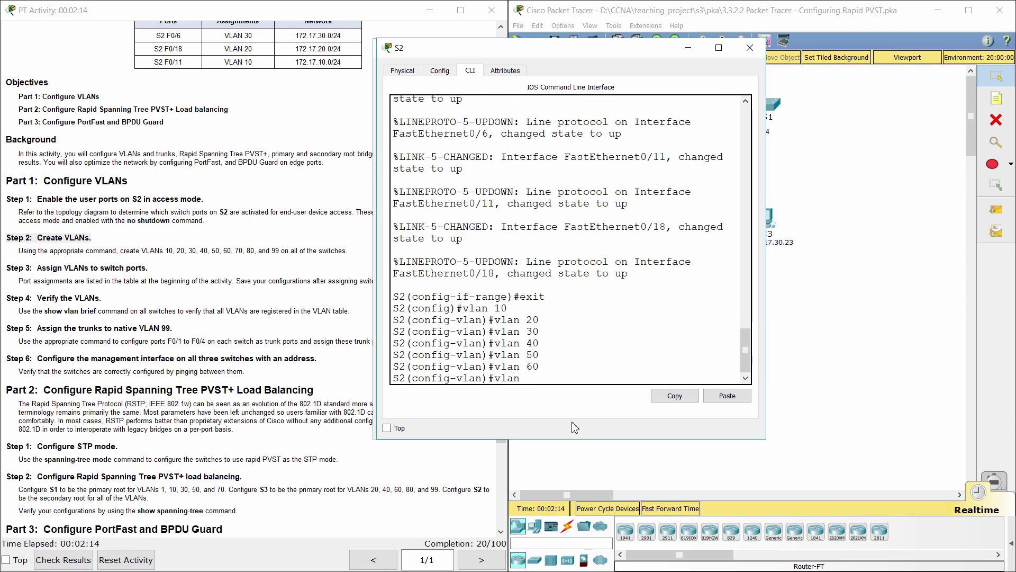
type(" 70")
key("Return")
type("vlan)#vl")
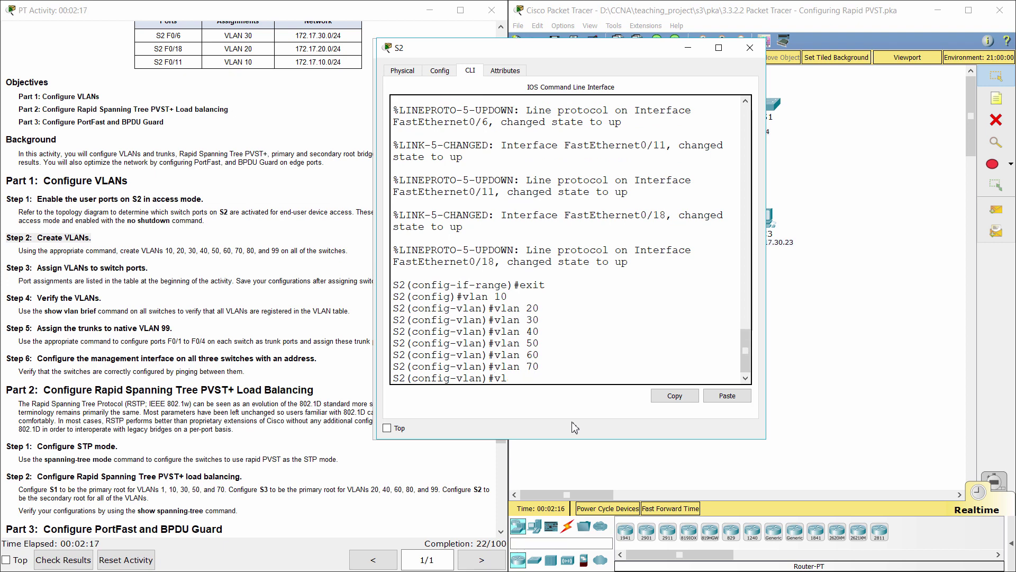
type("an 80")
key("Return")
type("vlan 99")
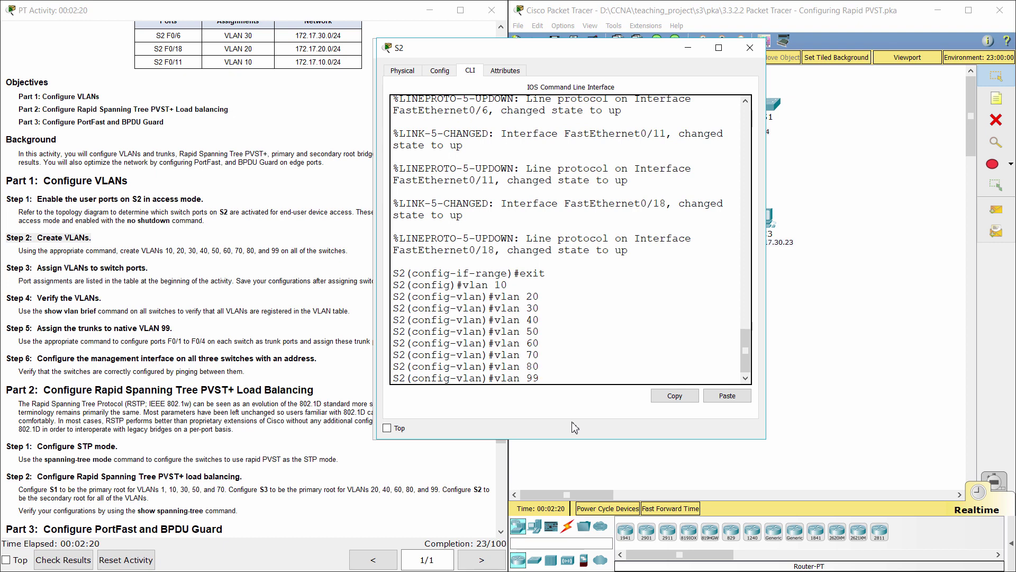
key("Return")
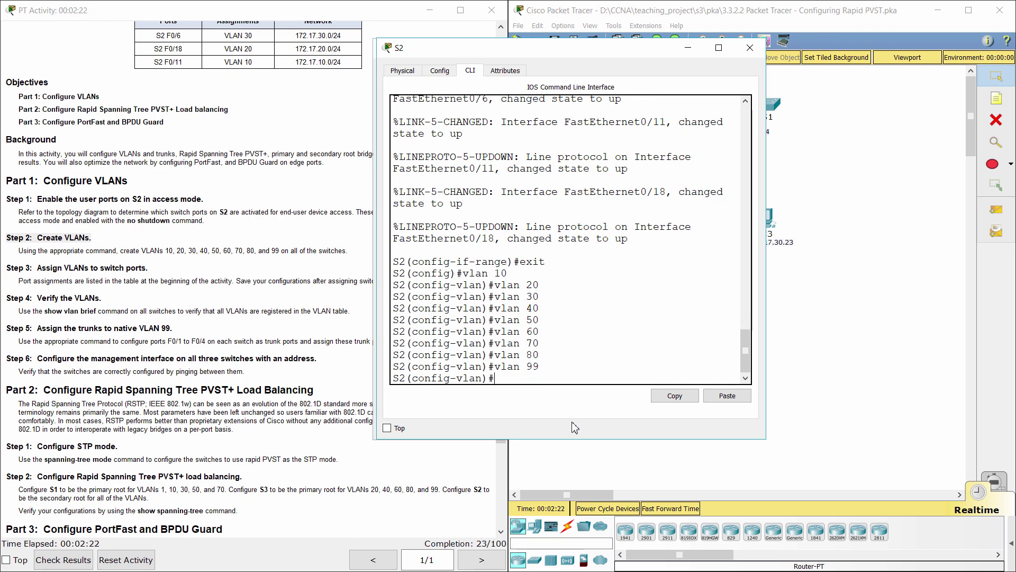
- Open the command line of switch S3 and enter global configuration mode
left_click(823, 296)
left_click(652, 105)
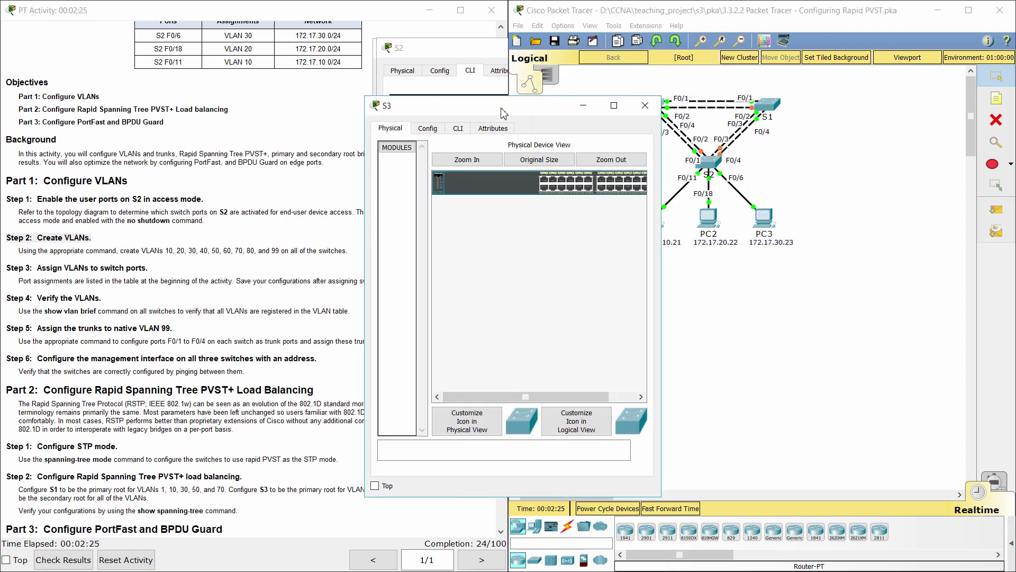
left_click_drag(664, 79, 773, 79)
left_click(460, 65)
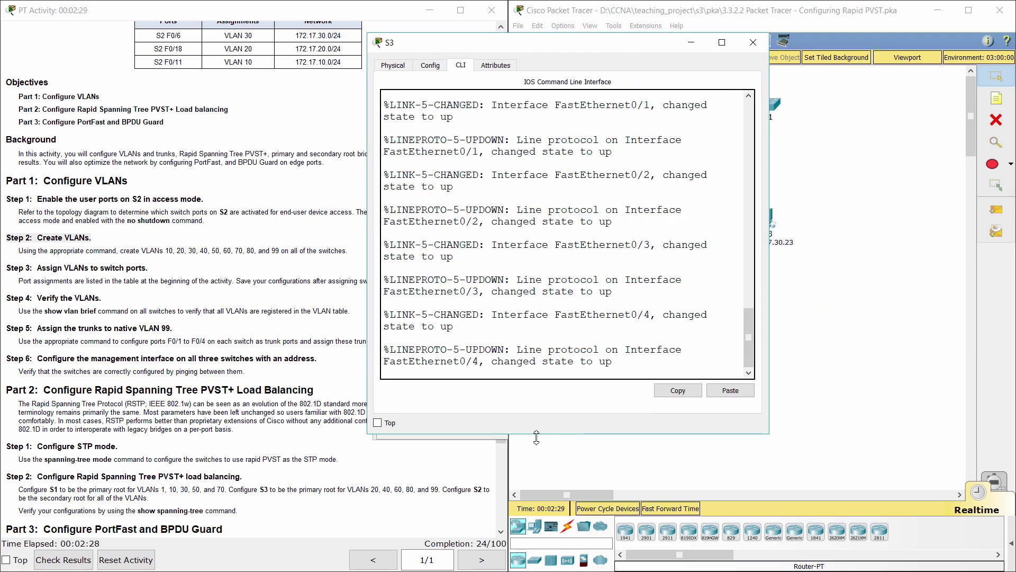
key("Return")
type("ena")
key("Return")
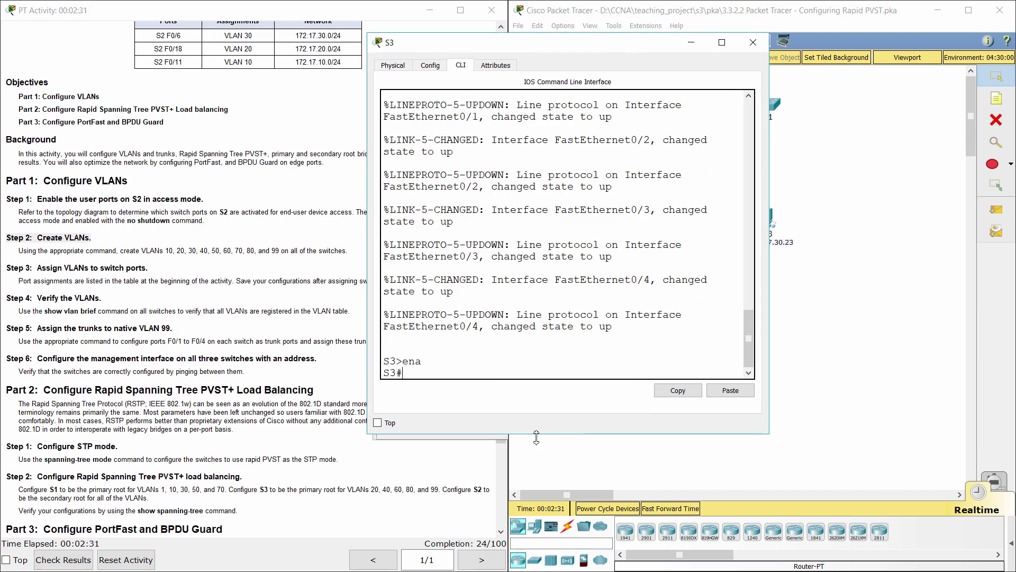
type("conf t")
key("Return")
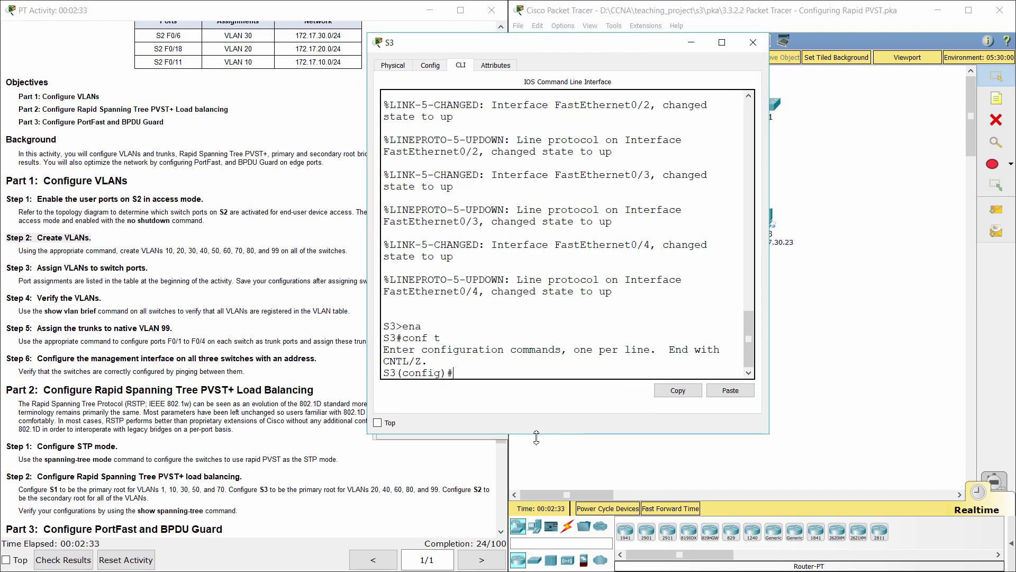
- Create VLANs 10, 20, 30, 40, 50, 60, 70, 80 and 99 on switch S3
type("vlan 10")
key("Return")
type("vlan 20")
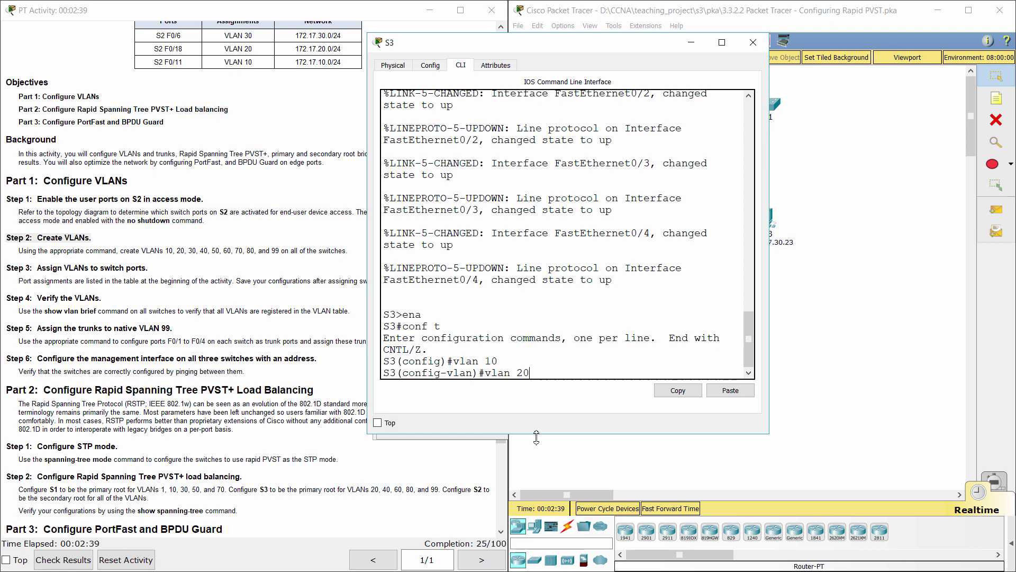
key("Return")
type("vl")
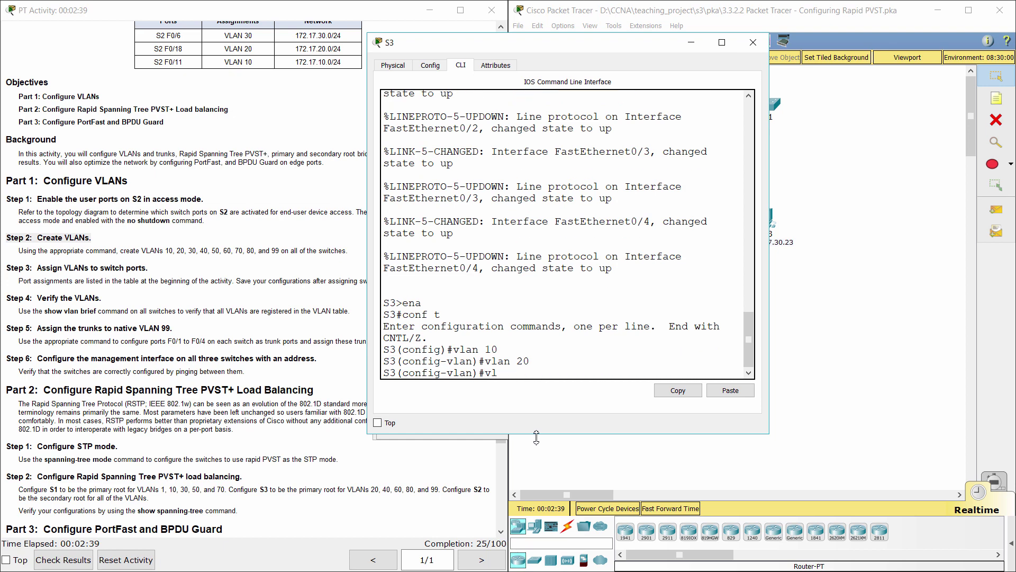
type("an 30")
key("Return")
type("vlan)#vl")
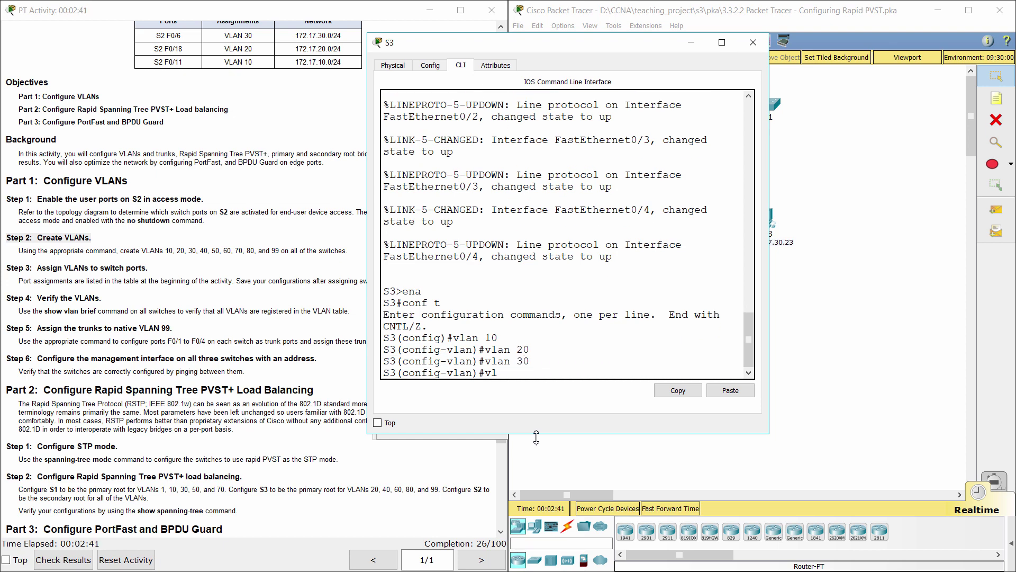
type("an 40")
key("Return")
type("vlan 50")
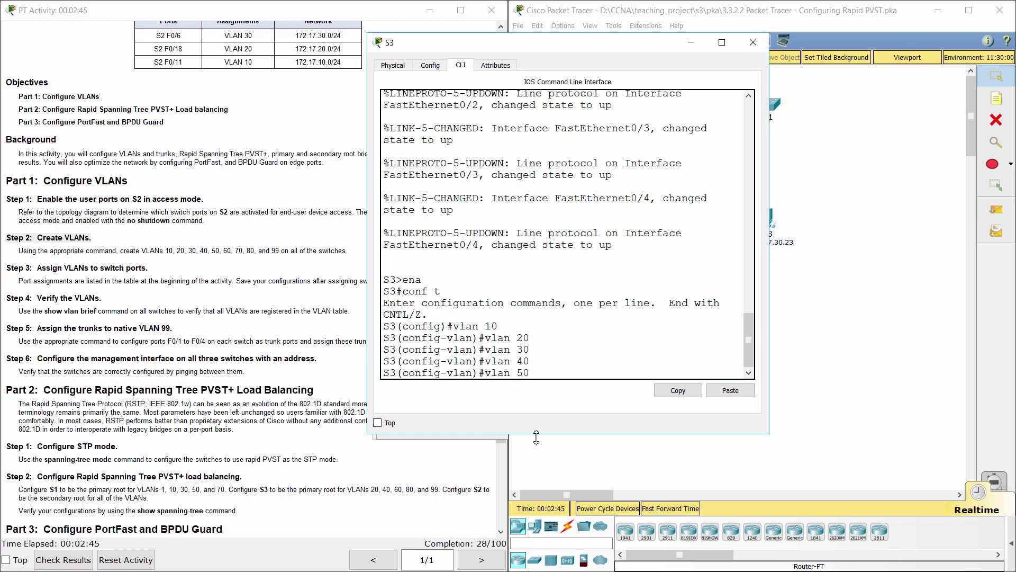
key("Return")
type("vlan 60")
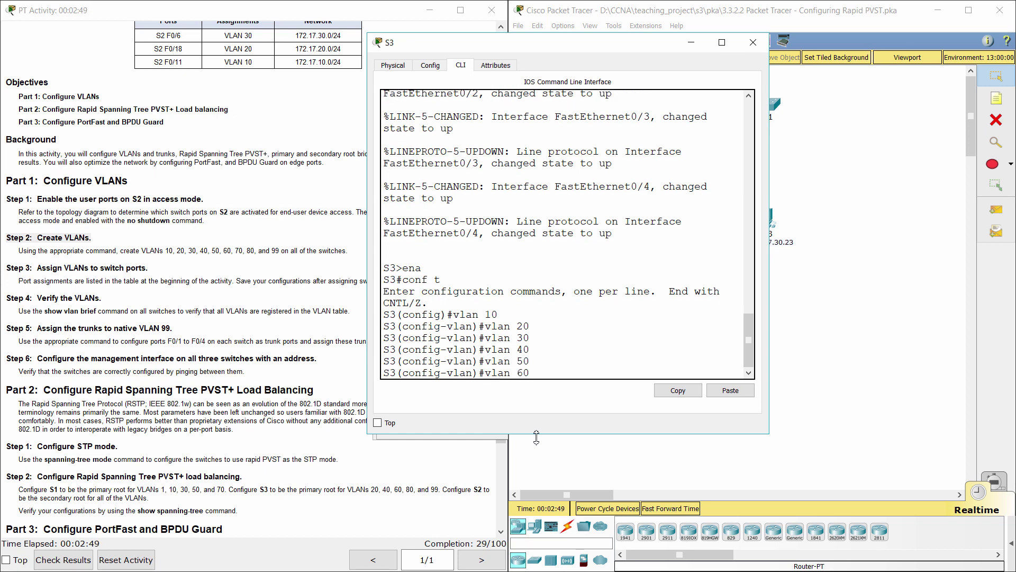
key("Return")
type("vlan 70")
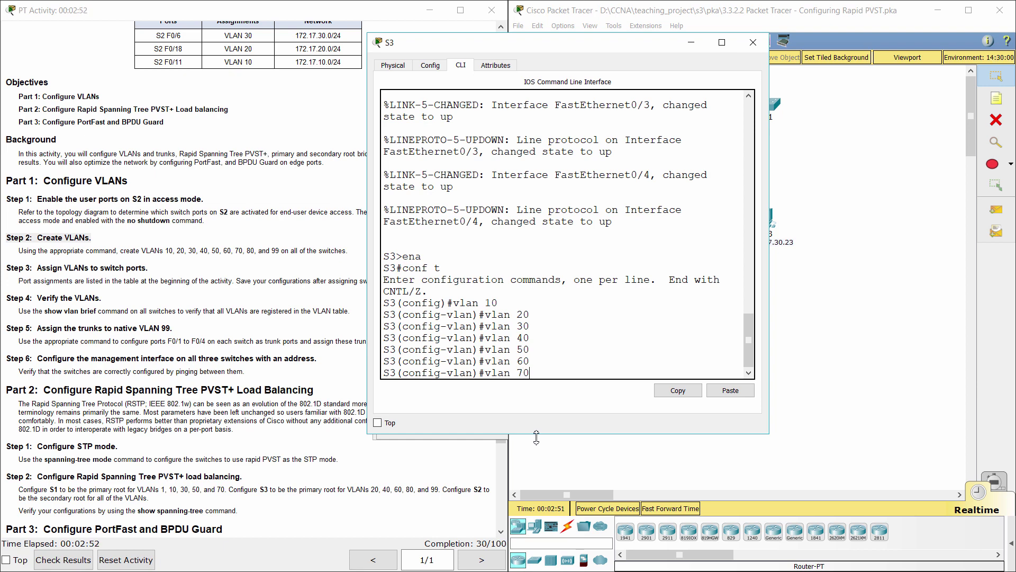
key("Return")
type("vlan ")
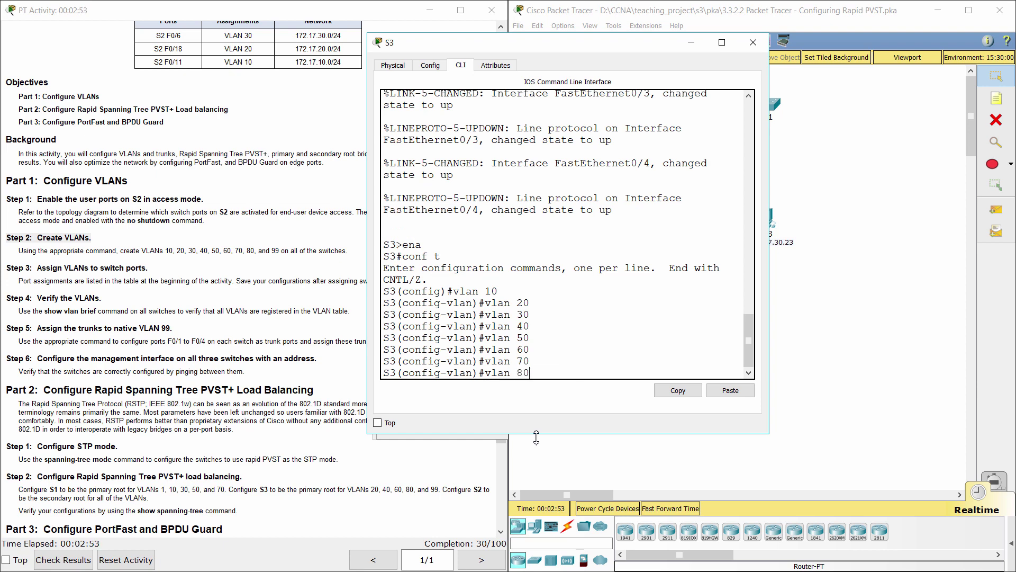
type("80")
key("Return")
type("vlan ")
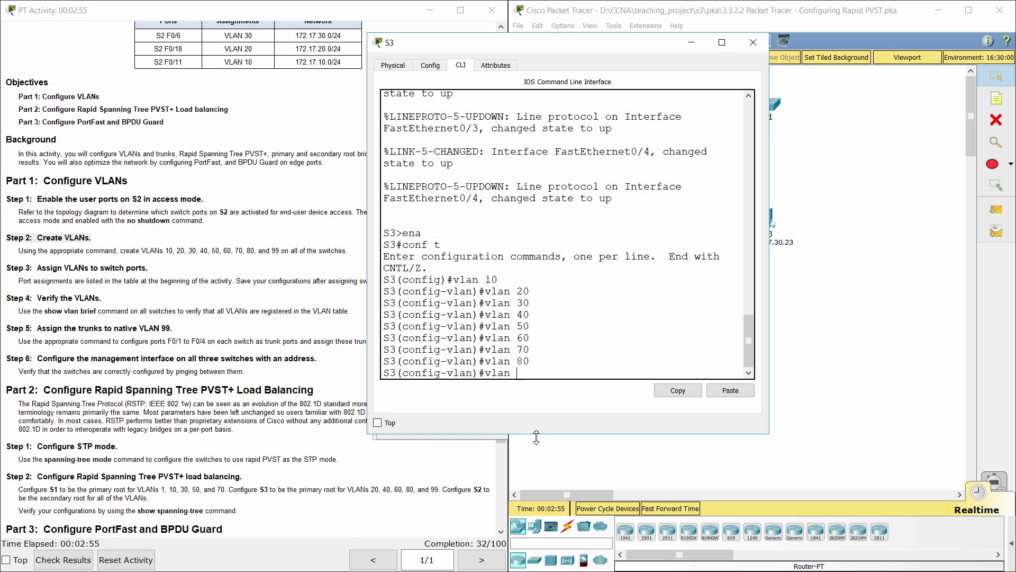
type("99")
key("Return")
- Check the Assign VLANs to switch ports instruction and the port assignments table in the activity
left_click(113, 301)
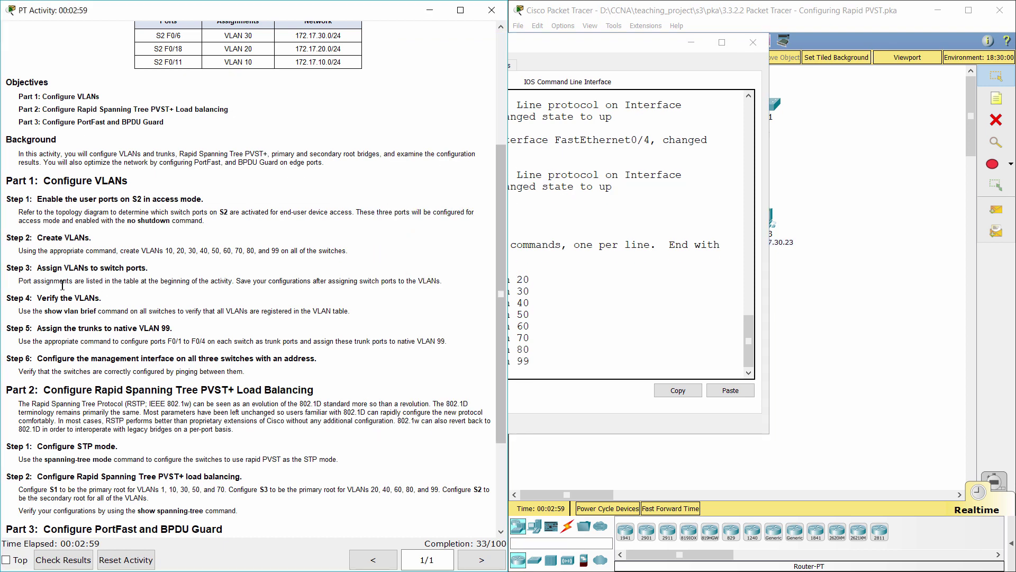
left_click_drag(10, 267, 153, 270)
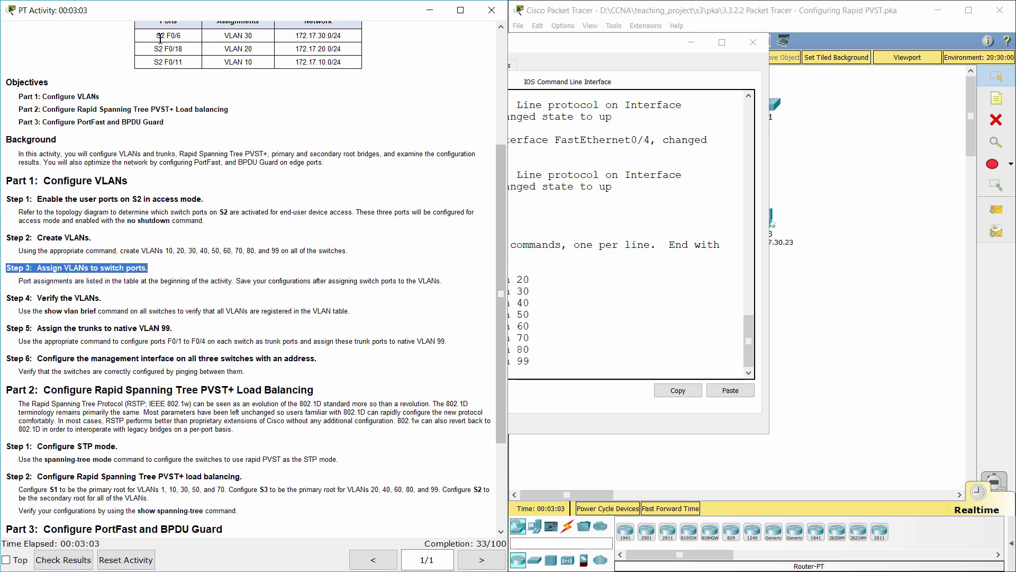
left_click_drag(156, 35, 344, 63)
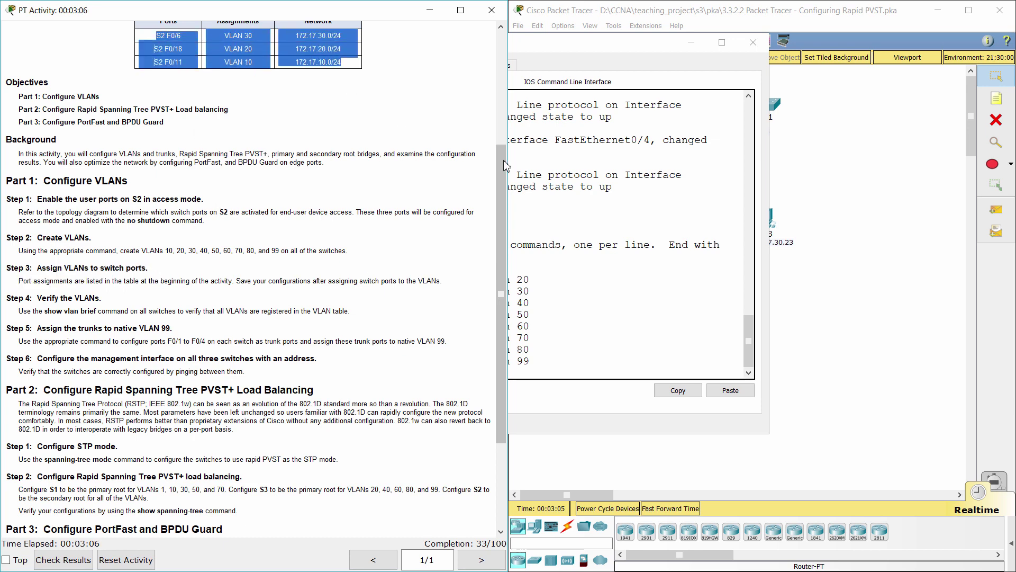
- In the command line of switch S2, exit VLAN configuration and assign interface f0/6 to access VLAN 30
left_click(852, 259)
left_click(722, 163)
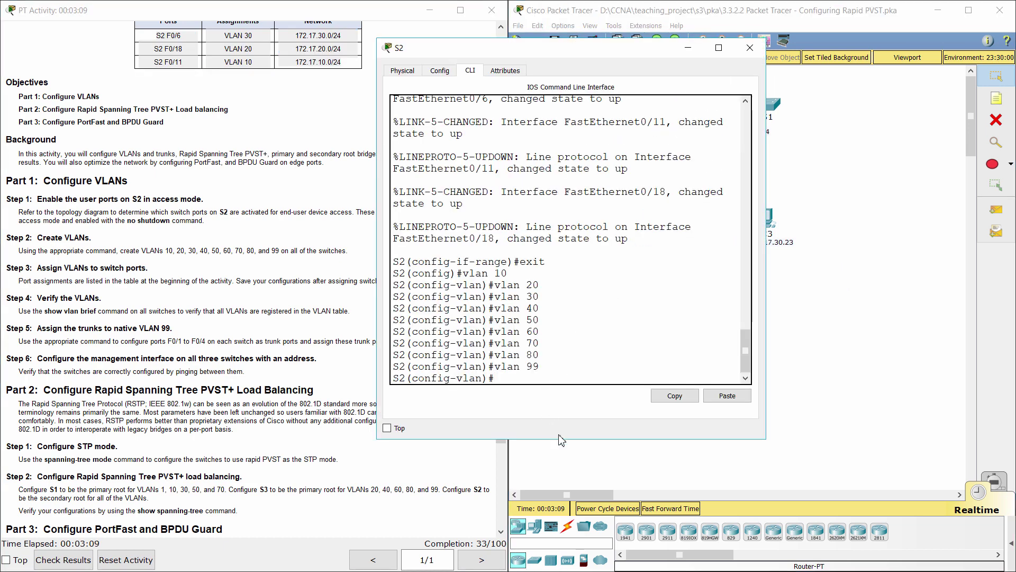
type("exit")
key("Return")
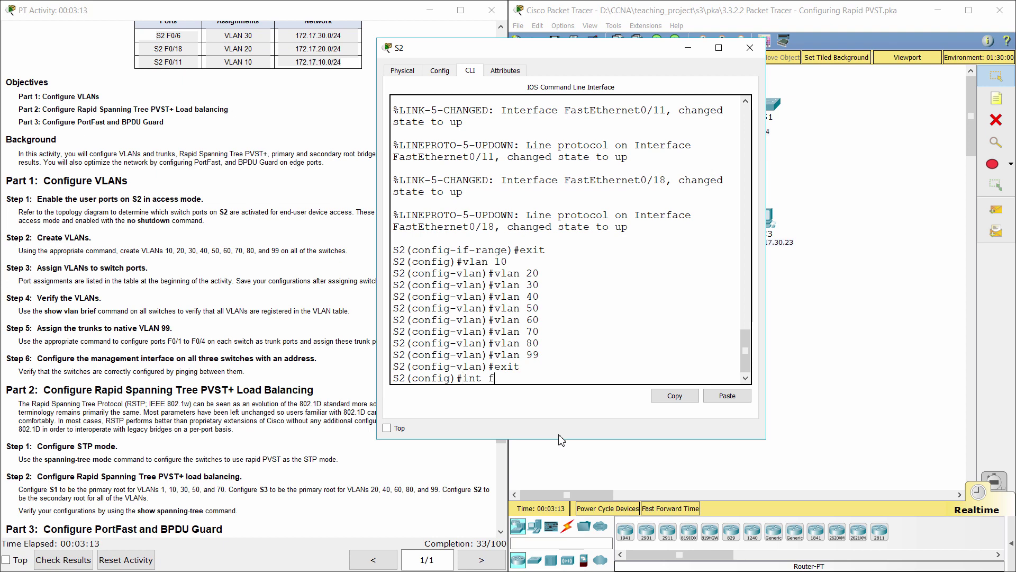
type("int f0/6")
key("Return")
type("swi")
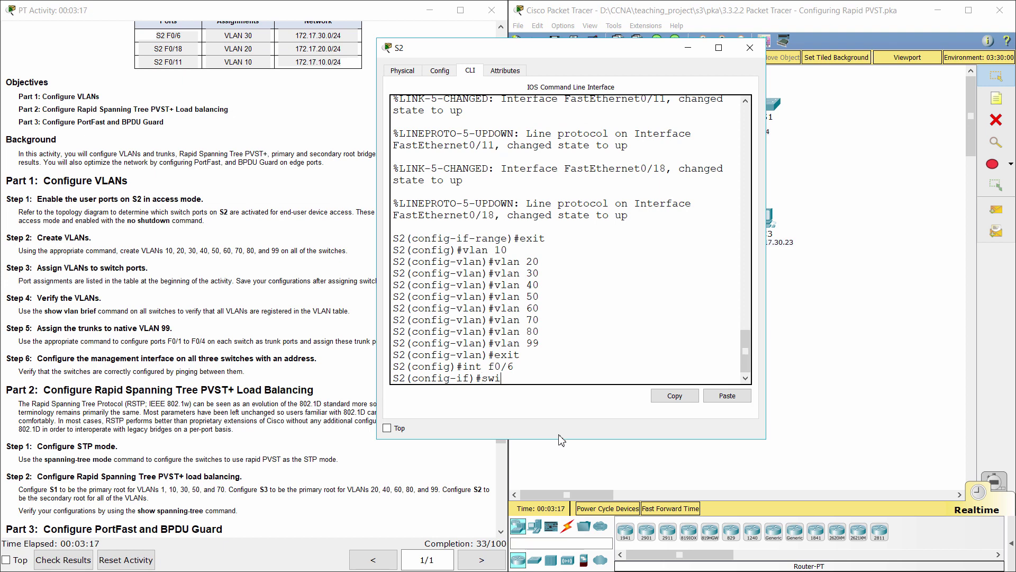
type("tchport access vla")
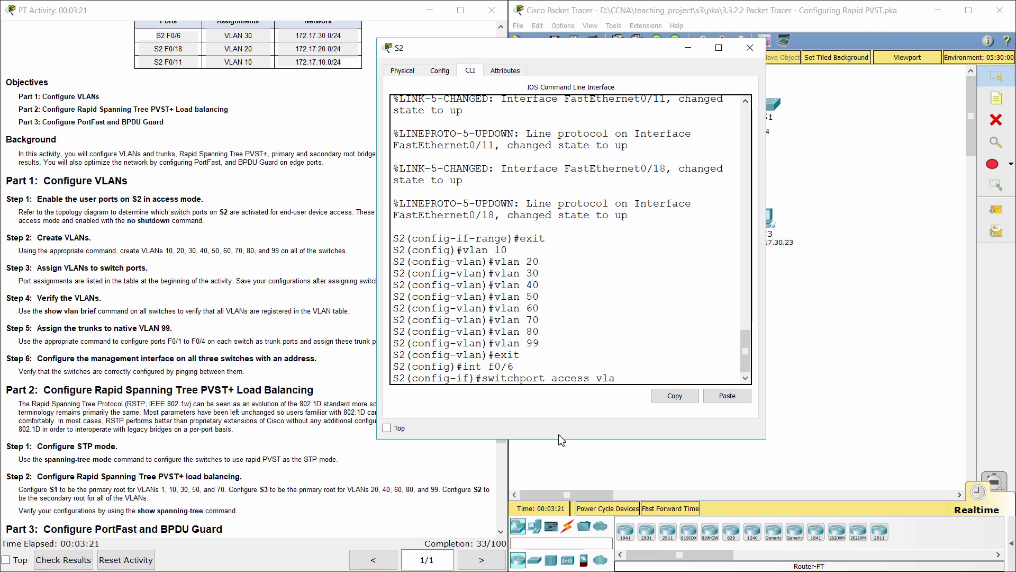
type("n 30")
key("Return")
- Assign interface f0/18 on switch S2 to access VLAN 20
type("int")
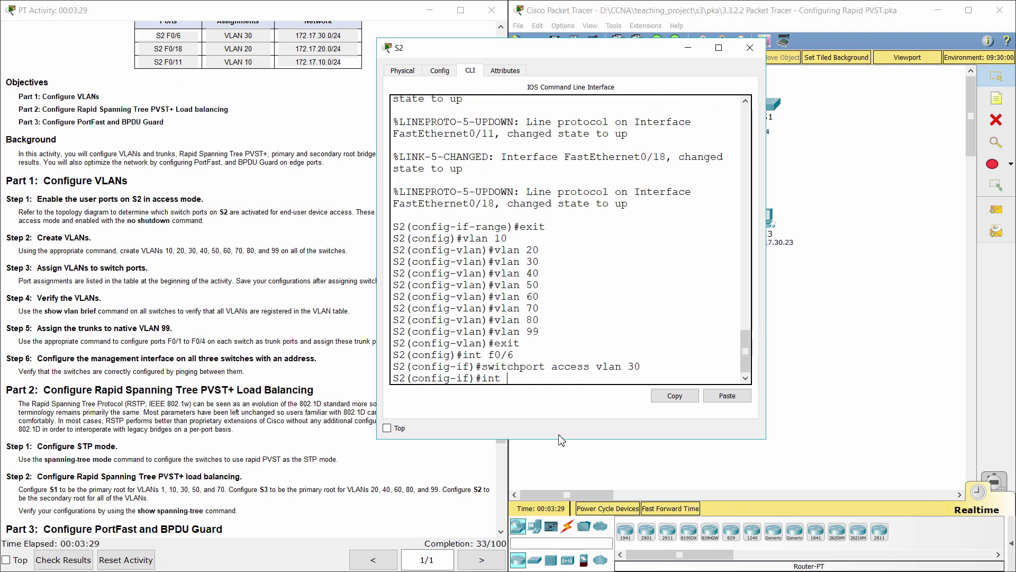
type(" f")
type("0/18")
type("swit")
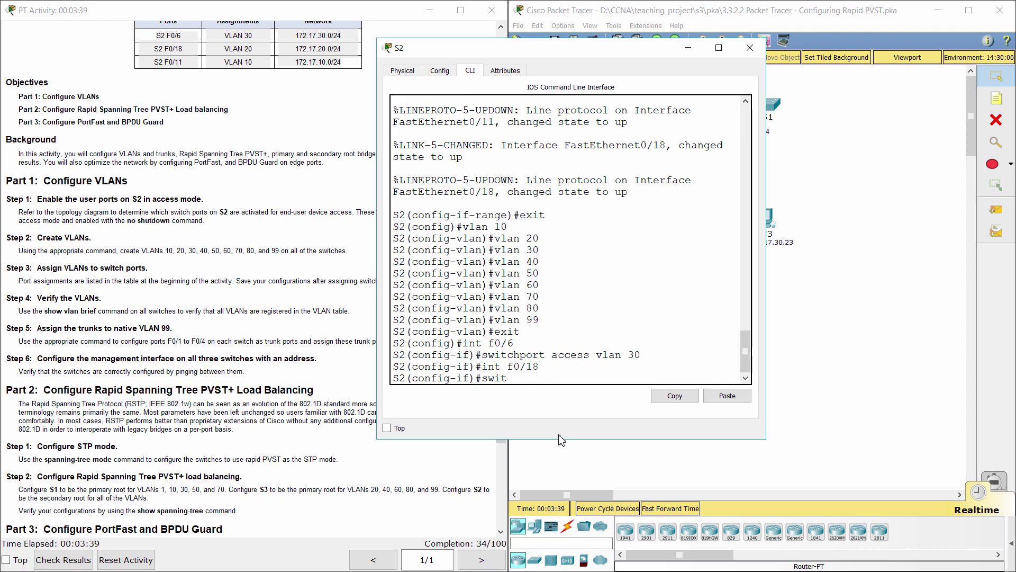
type("chport access vlan 20")
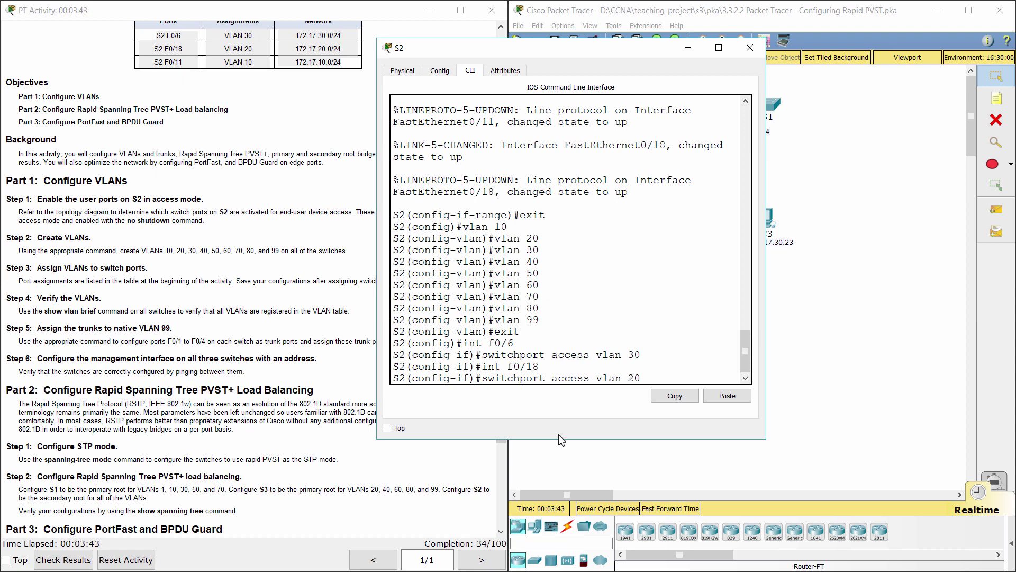
key("Return")
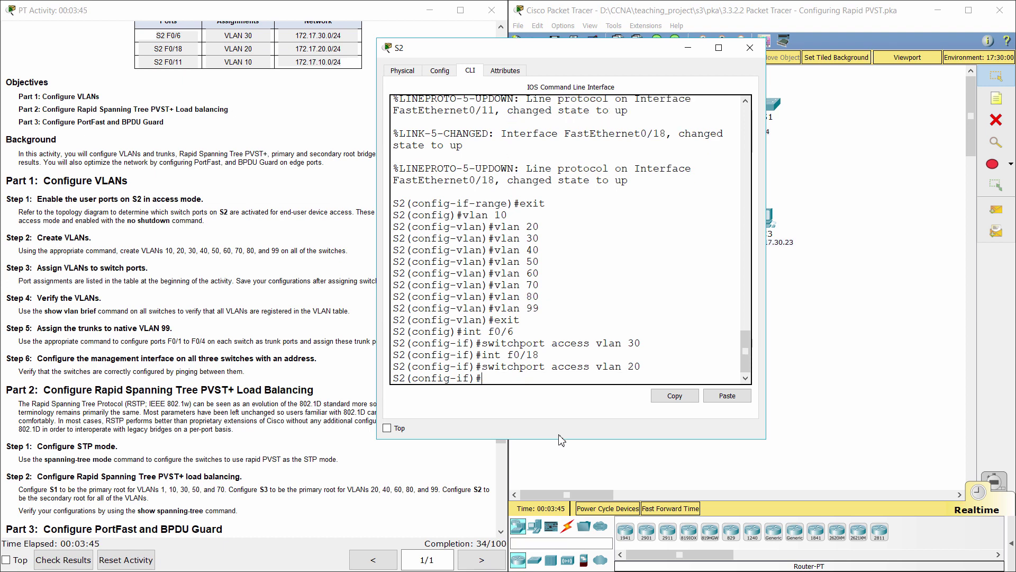
- Assign interface f0/11 on switch S2 to access VLAN 10
type("int f0/11")
key("Return")
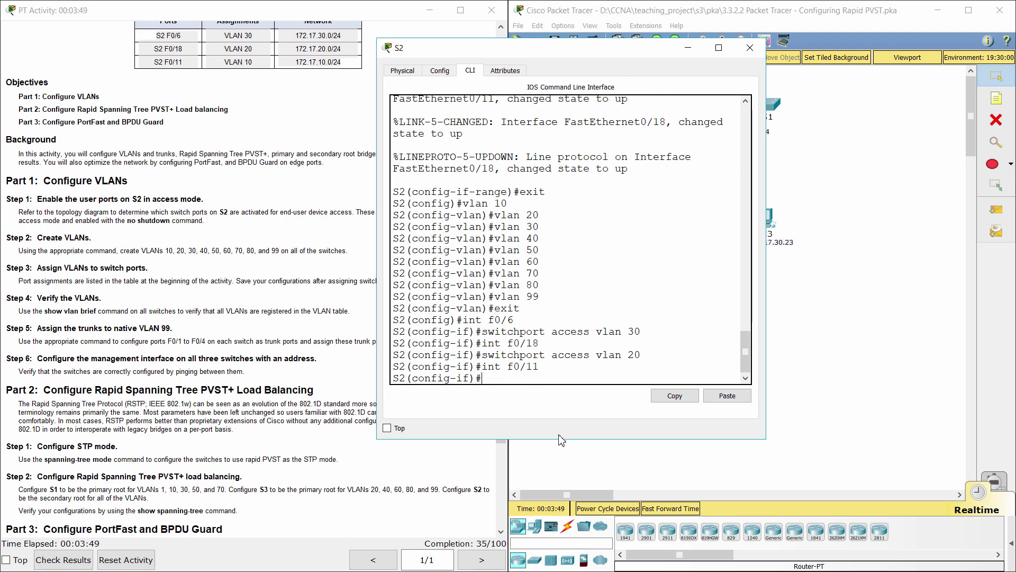
type("switchport access vlan")
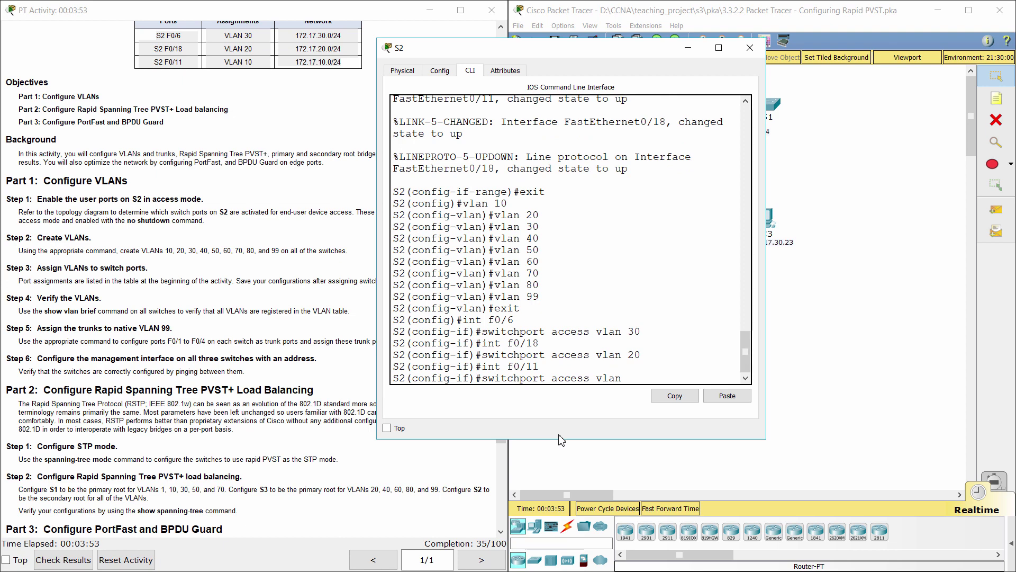
type(" 10")
key("Return")
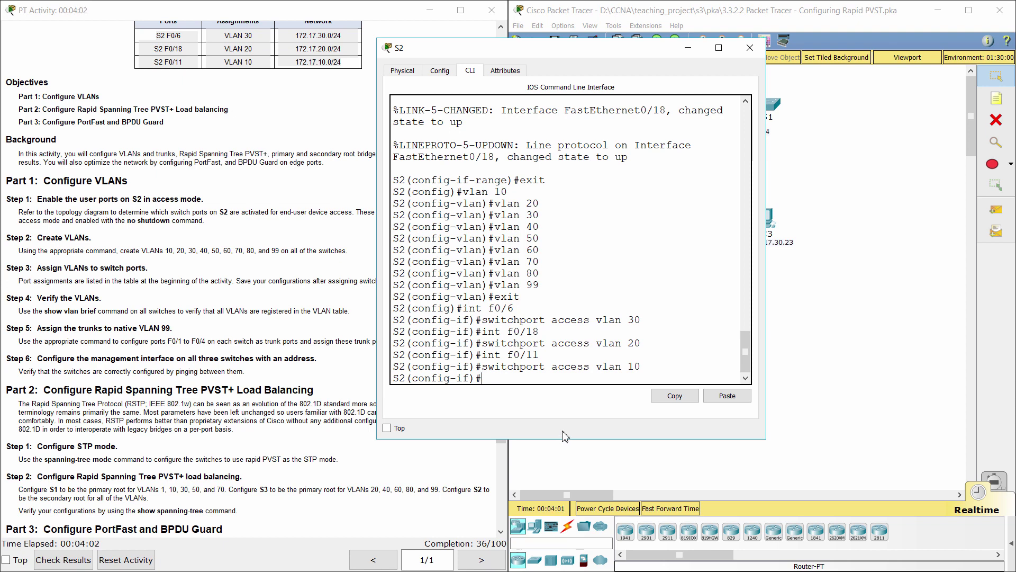
- Read the Verify the VLANs instruction and check VLANs 10 to 99 on switch S1 with do show vlan brief
left_click(273, 310)
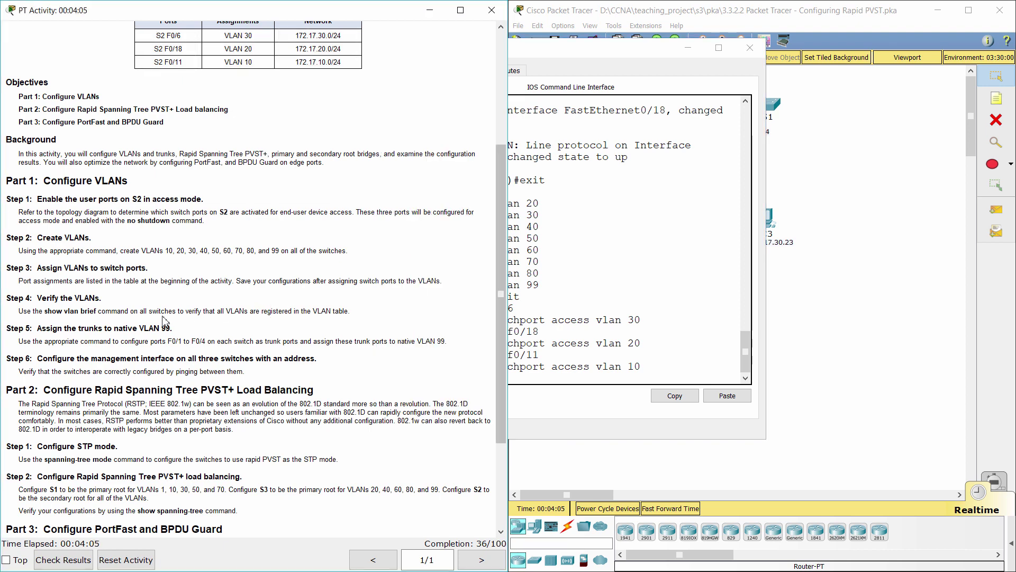
left_click_drag(6, 298, 111, 298)
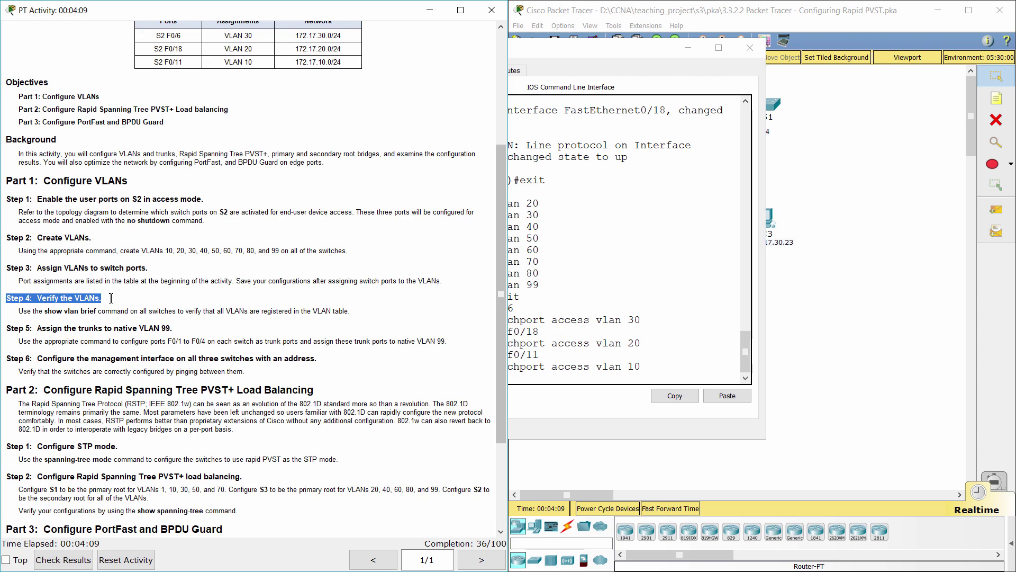
left_click(830, 376)
left_click(770, 106)
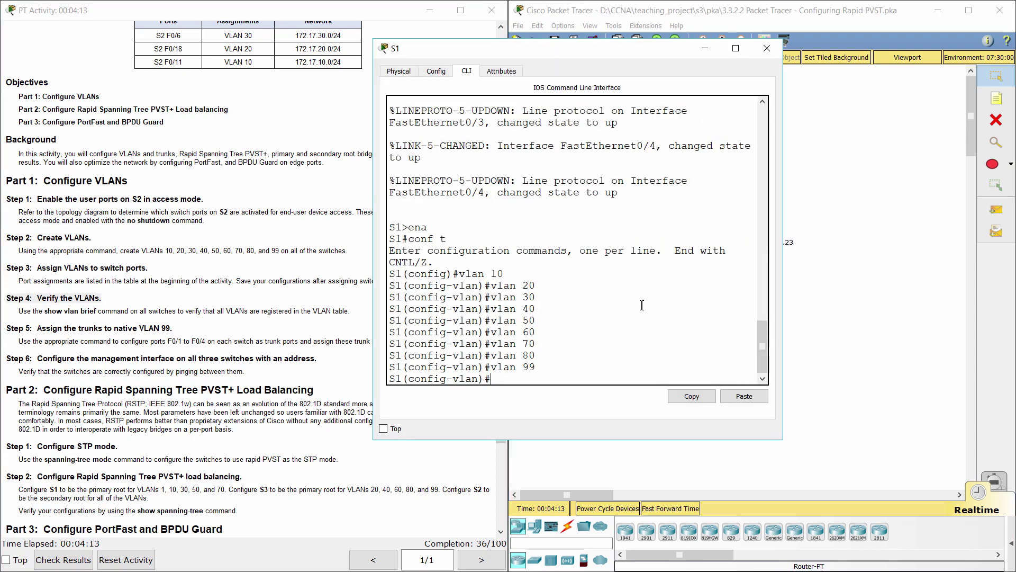
type("do sho")
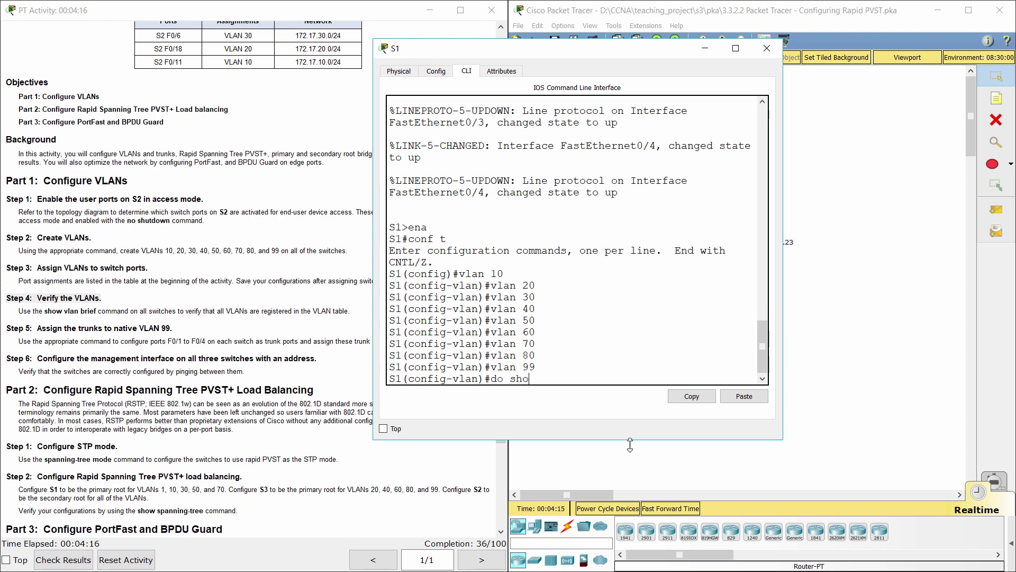
type("w vlan brief")
key("Return")
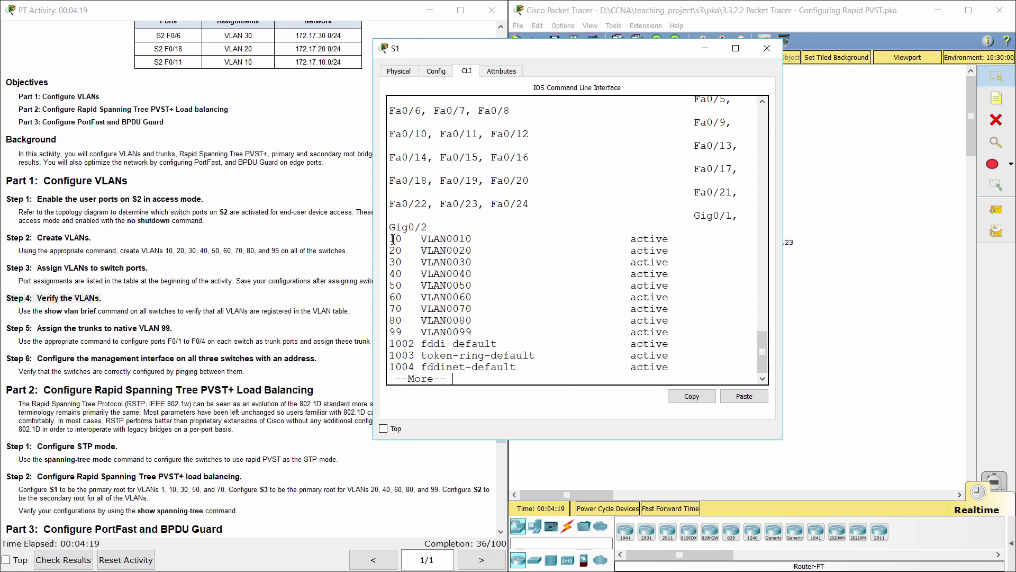
left_click_drag(391, 237, 706, 336)
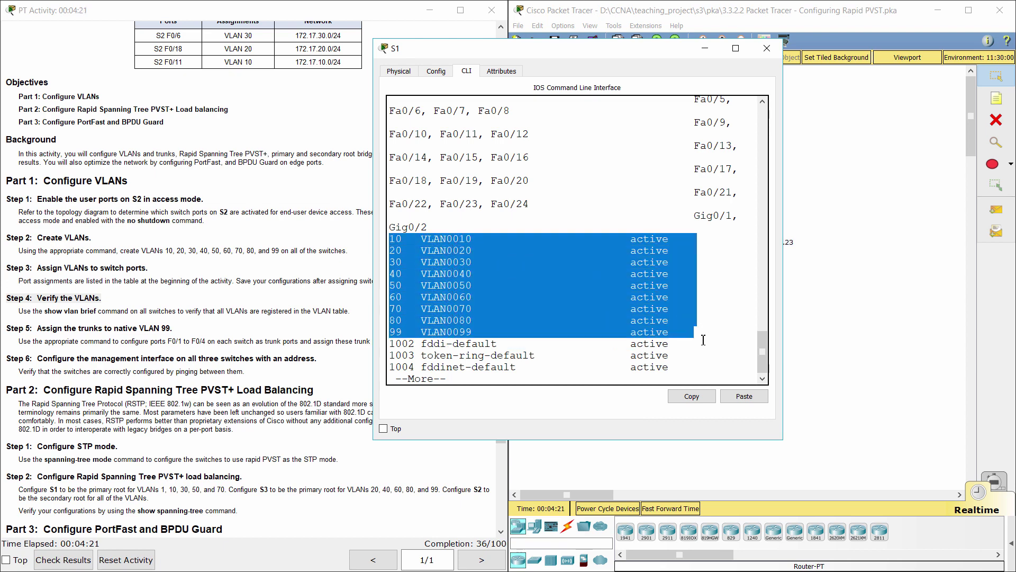
left_click(704, 340)
- Run do show vlan brief on switch S2 and check its VLANs and the port assignments of VLANs 10, 20 and 30
left_click(854, 301)
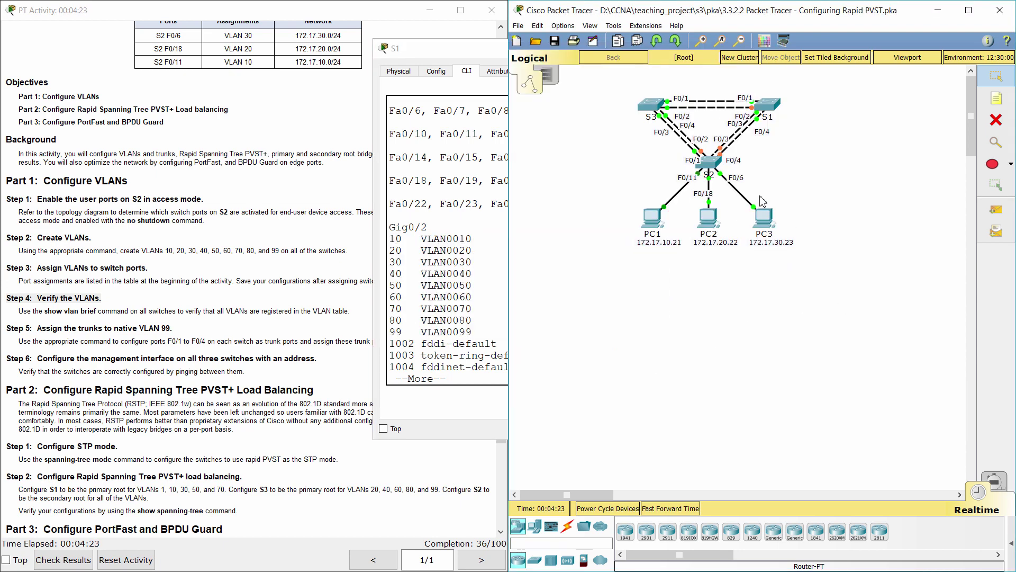
left_click(704, 164)
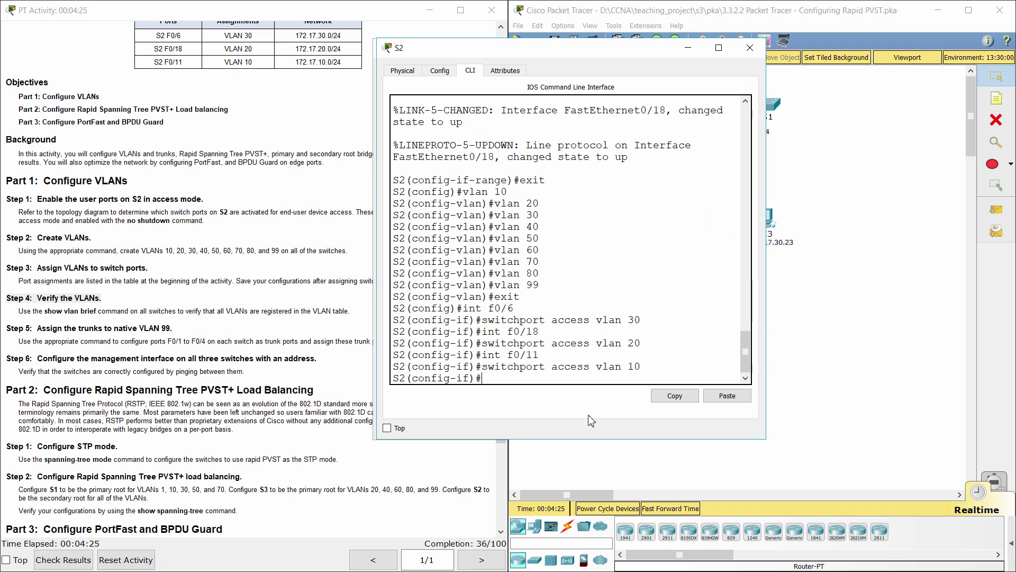
type("do show vlan brief")
key("Return")
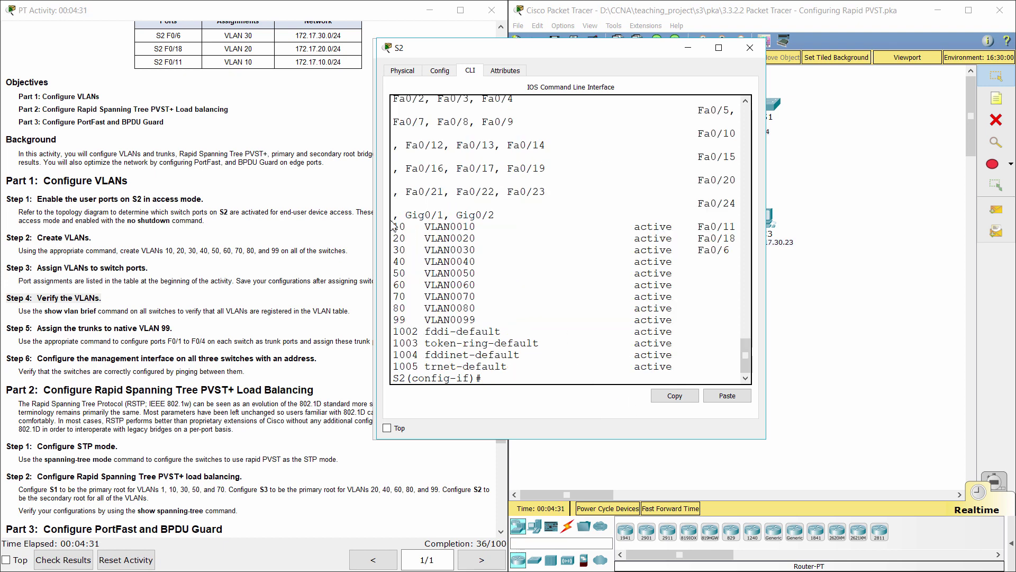
left_click_drag(393, 225, 707, 330)
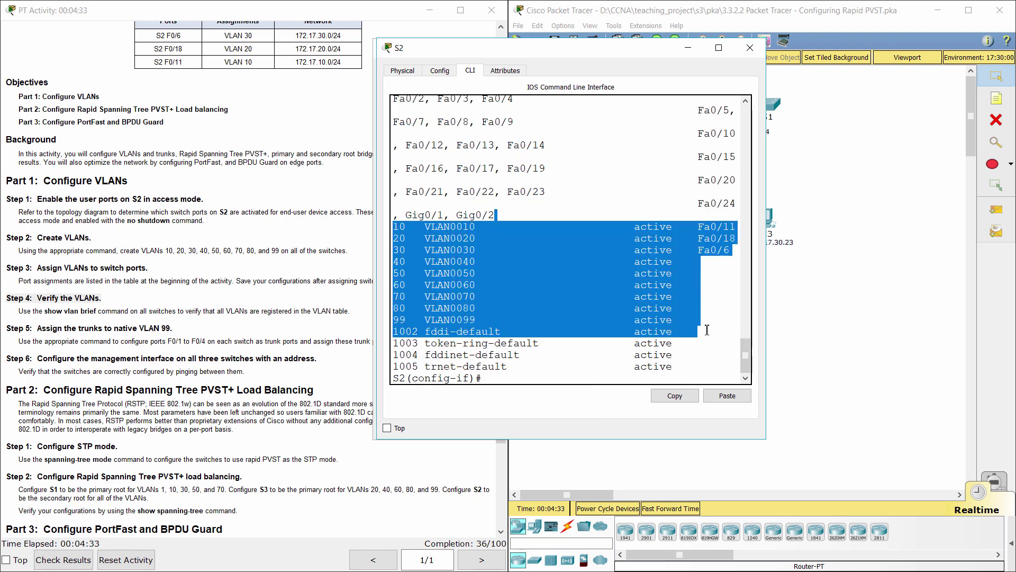
left_click(709, 321)
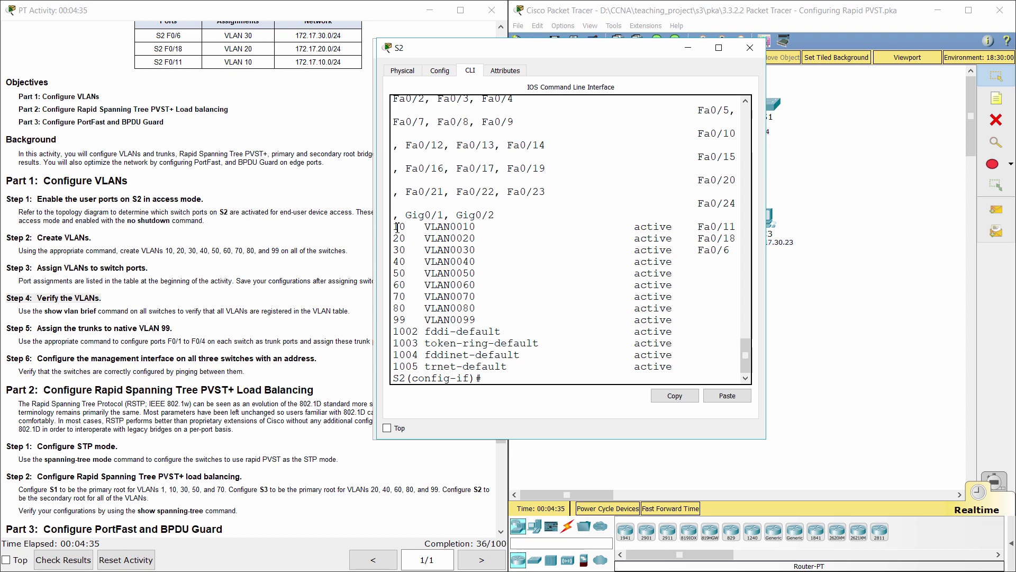
left_click_drag(397, 228, 731, 250)
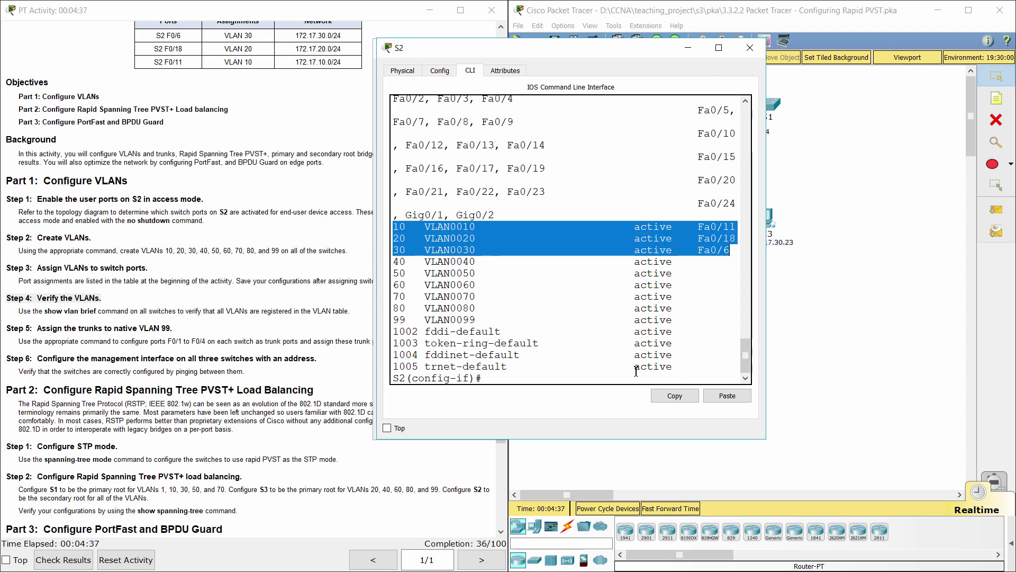
left_click(584, 380)
- Run do show vlan brief on switch S3 and check that VLANs 10 to 99 are registered
left_click(841, 345)
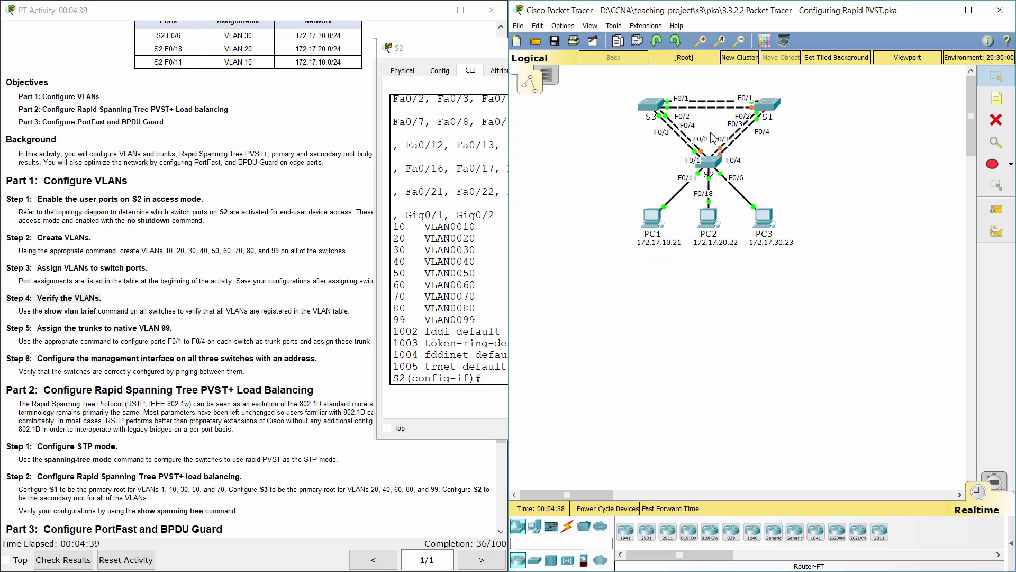
left_click(653, 110)
type("do show")
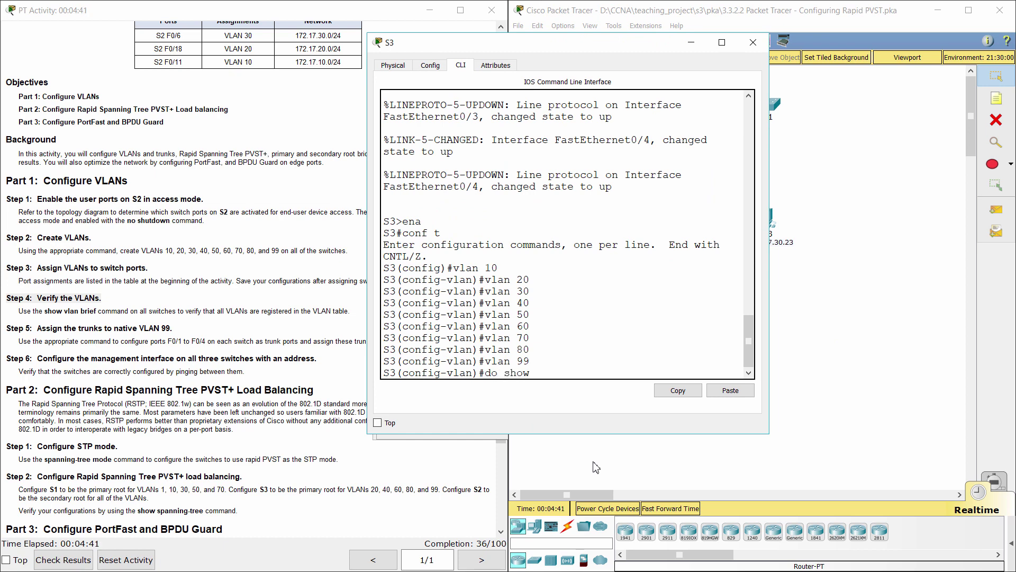
type(" vlan brief")
key("Return")
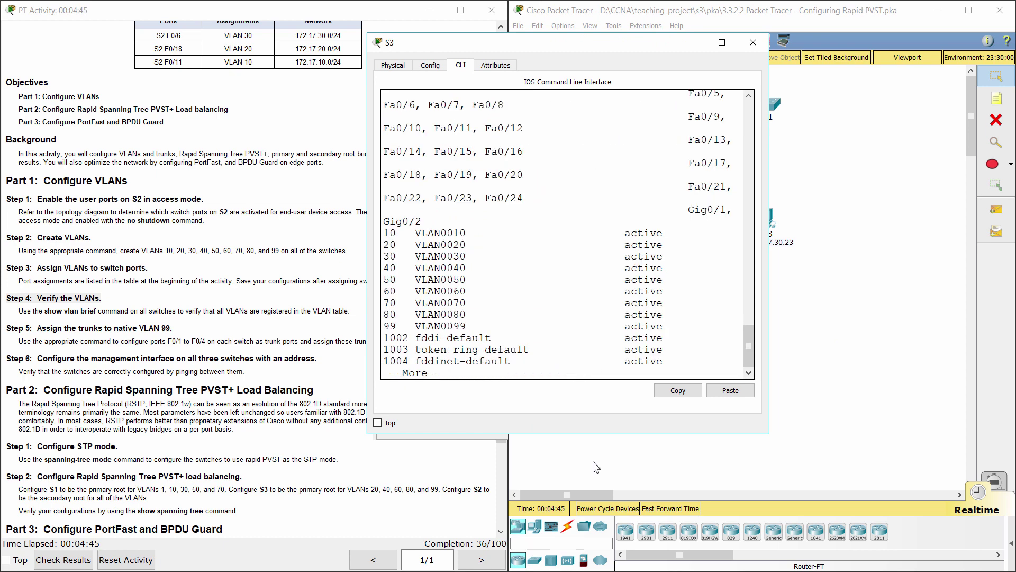
left_click_drag(391, 232, 694, 329)
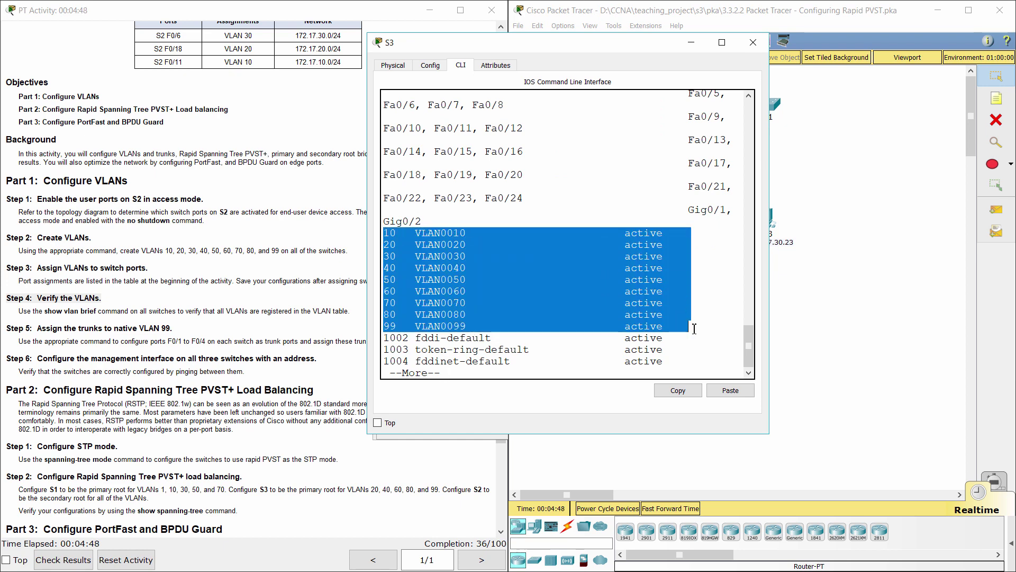
left_click(555, 362)
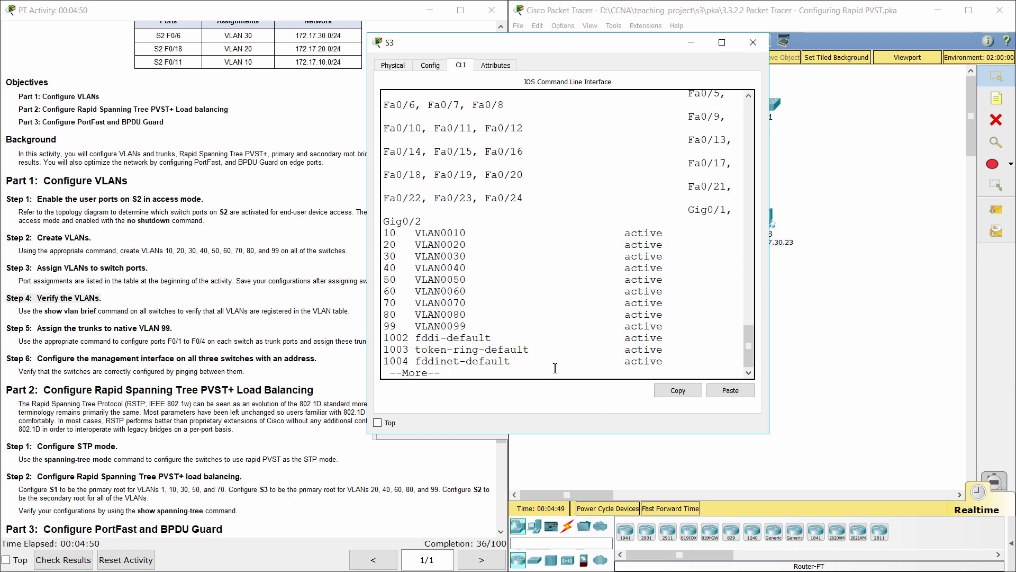
- Check the instruction on assigning the trunks to native VLAN 99 and return switch S1 to global configuration mode
left_click(199, 337)
left_click_drag(11, 332, 186, 328)
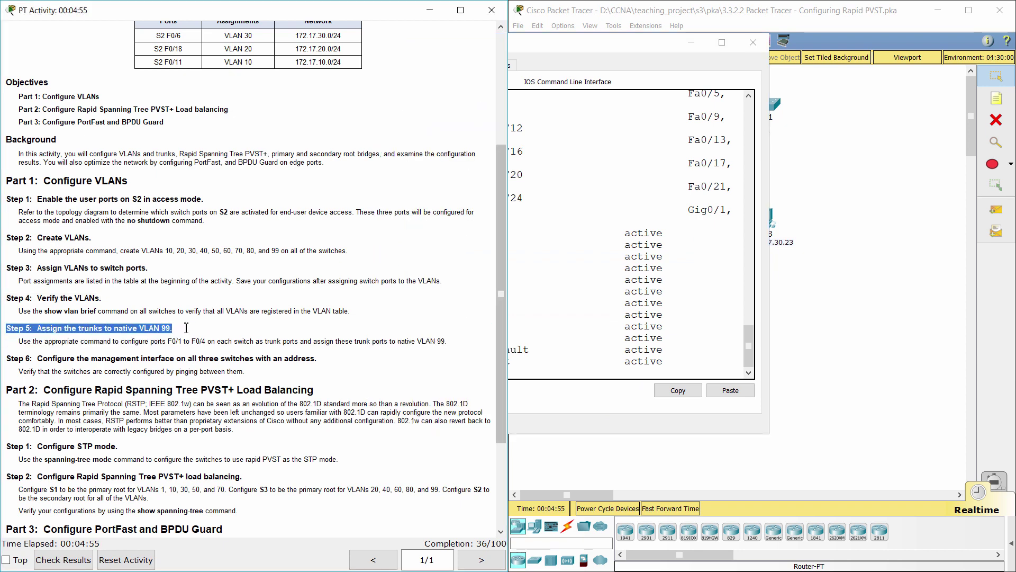
left_click(802, 299)
left_click(767, 104)
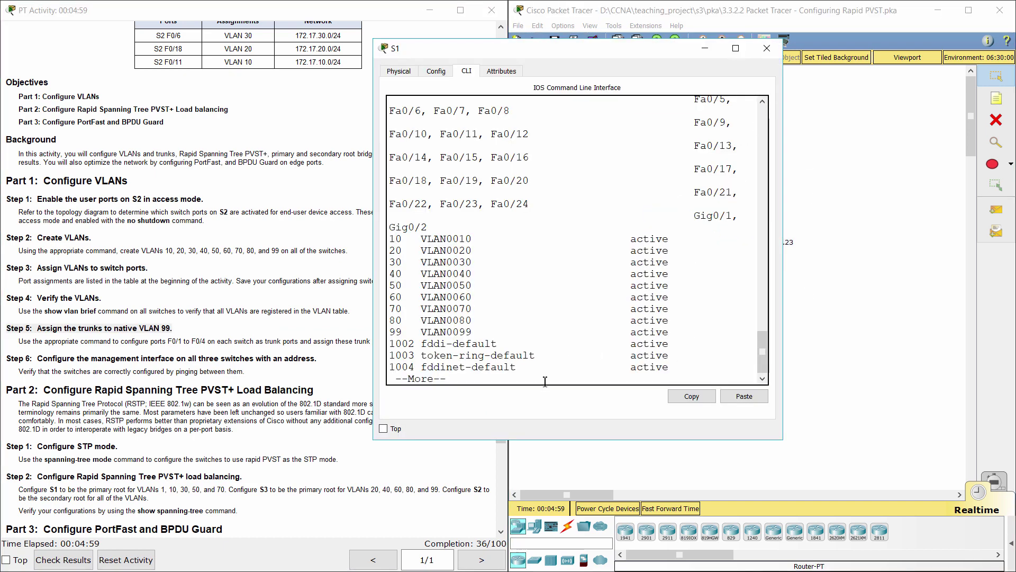
key("space")
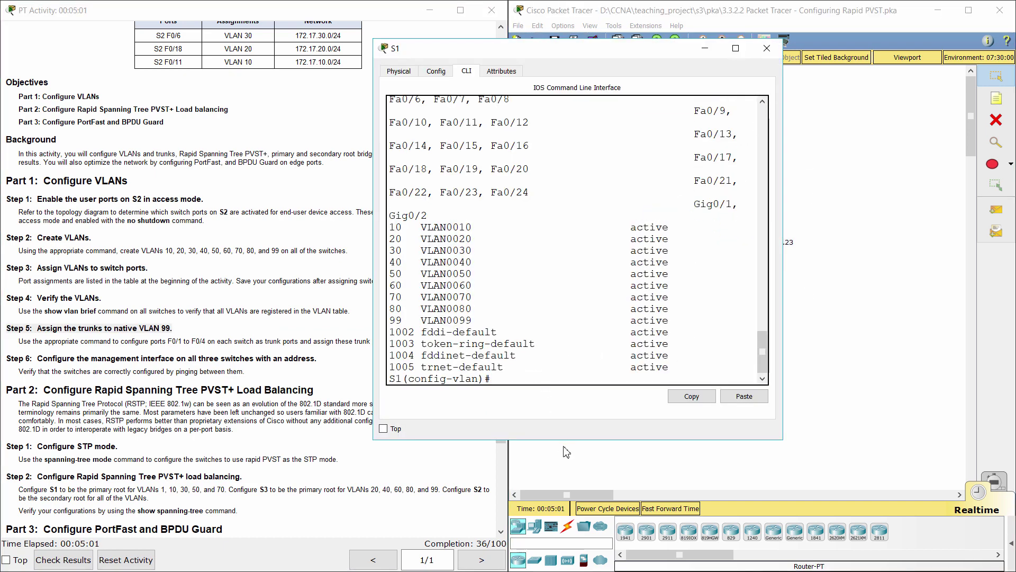
type("exit")
key("Return")
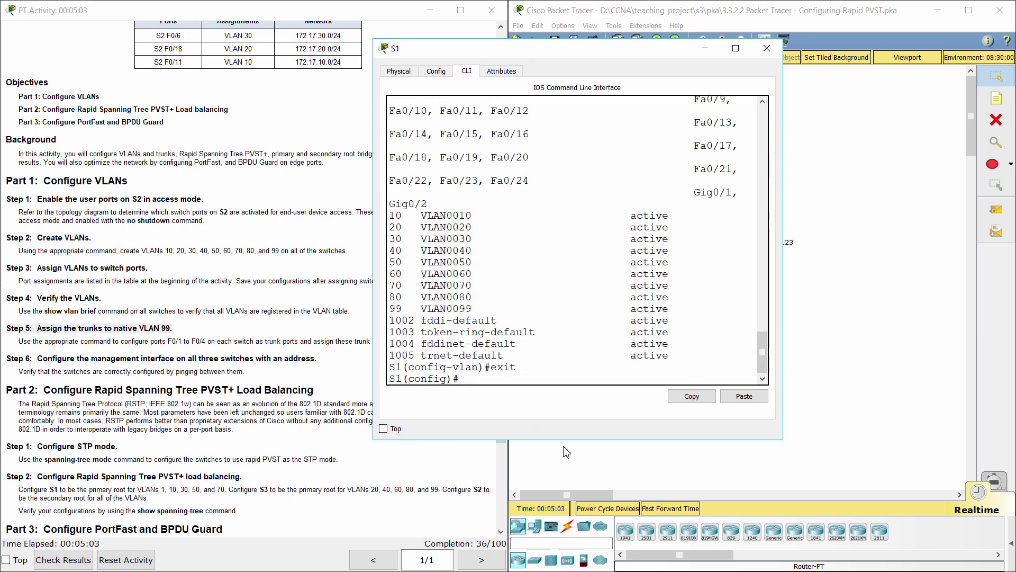
- Configure interface range f0/1-4 on switch S1 as trunk ports with native VLAN 99
type("int range f0/1-4")
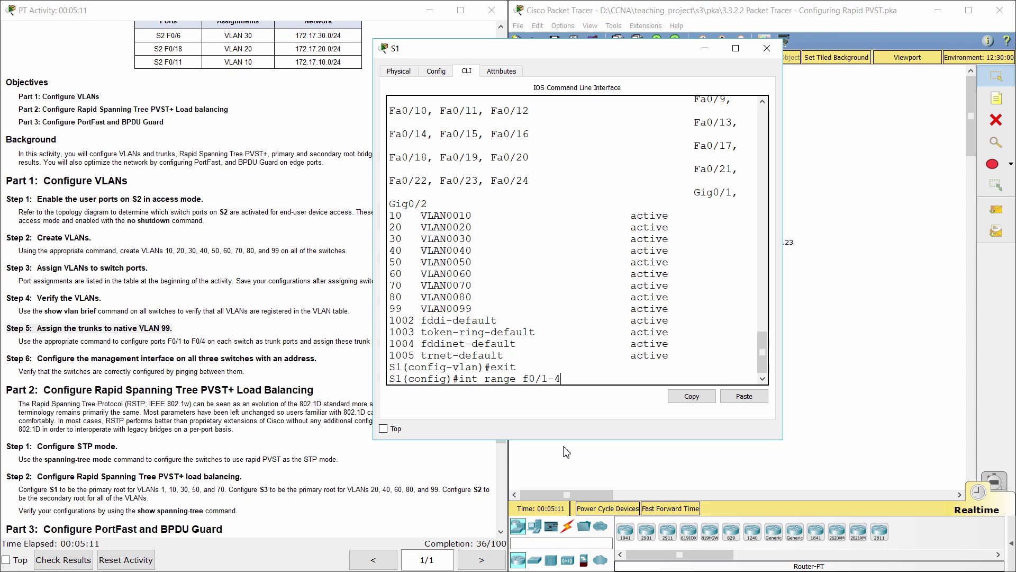
key("Return")
type("switchpor")
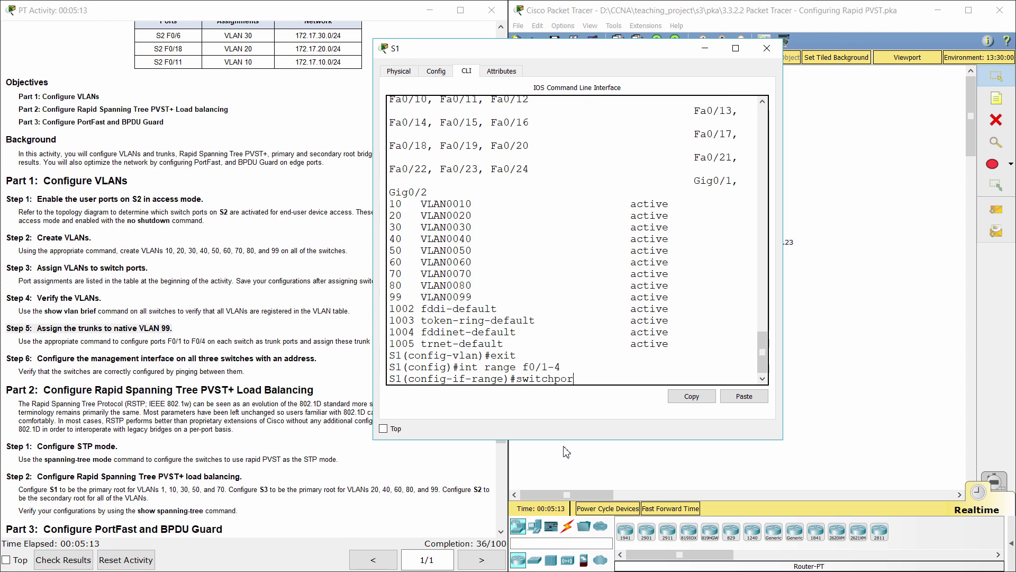
type("t mode trunk")
key("Return")
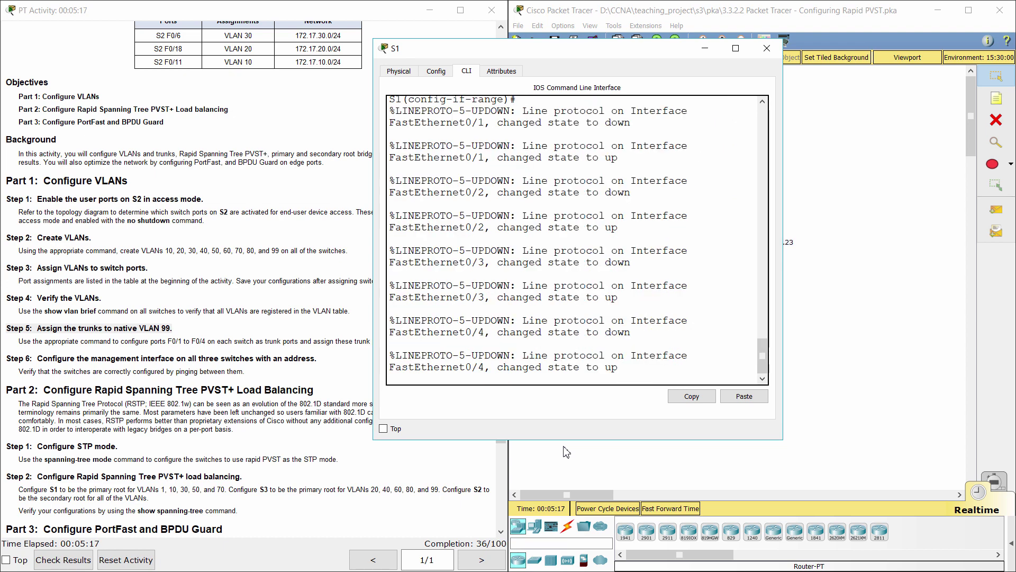
type("switchport")
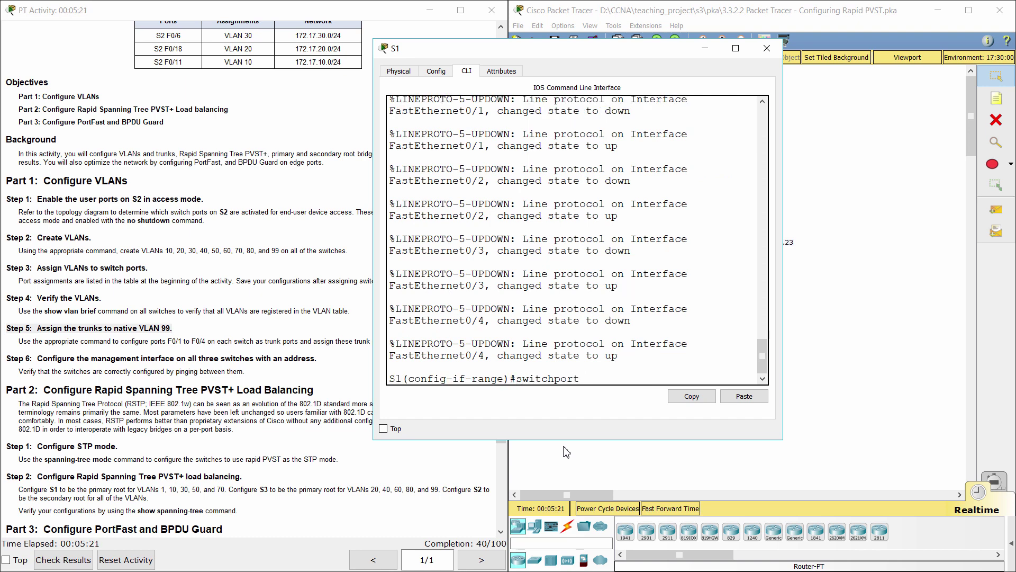
type(" trunk native vlan 99")
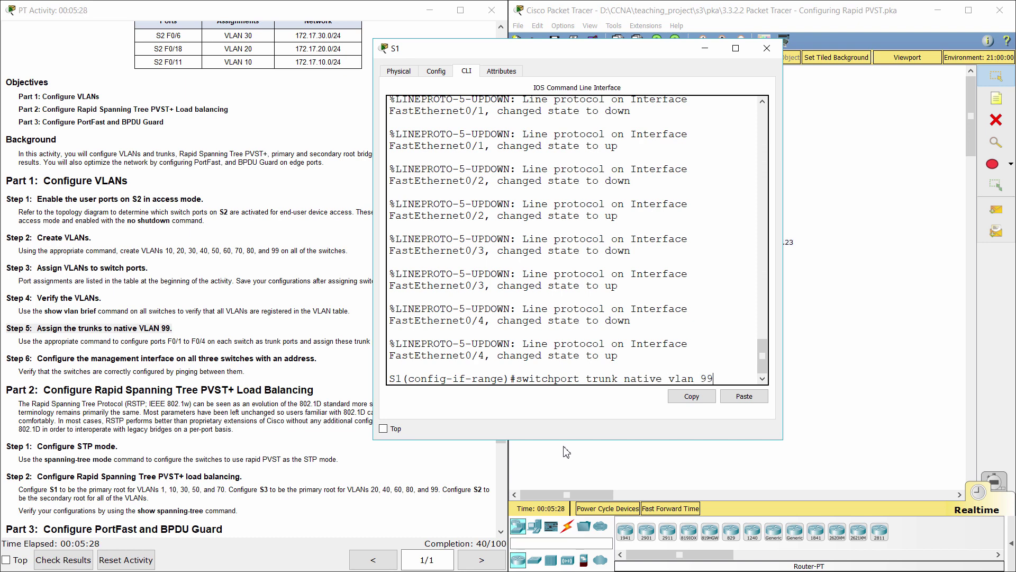
key("Return")
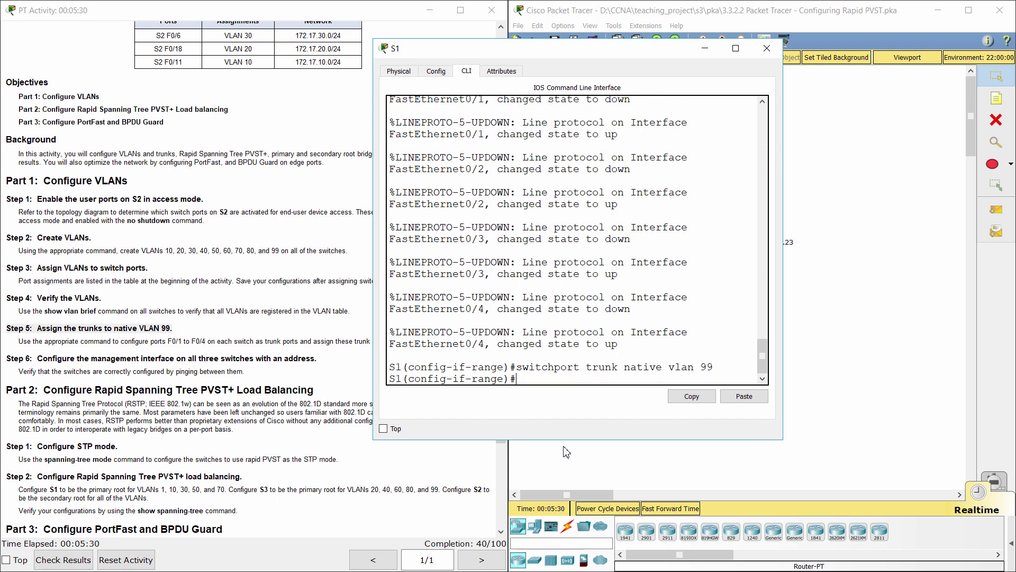
- Configure interface range f0/1-4 on switch S2 as trunk ports with native VLAN 99
left_click(821, 325)
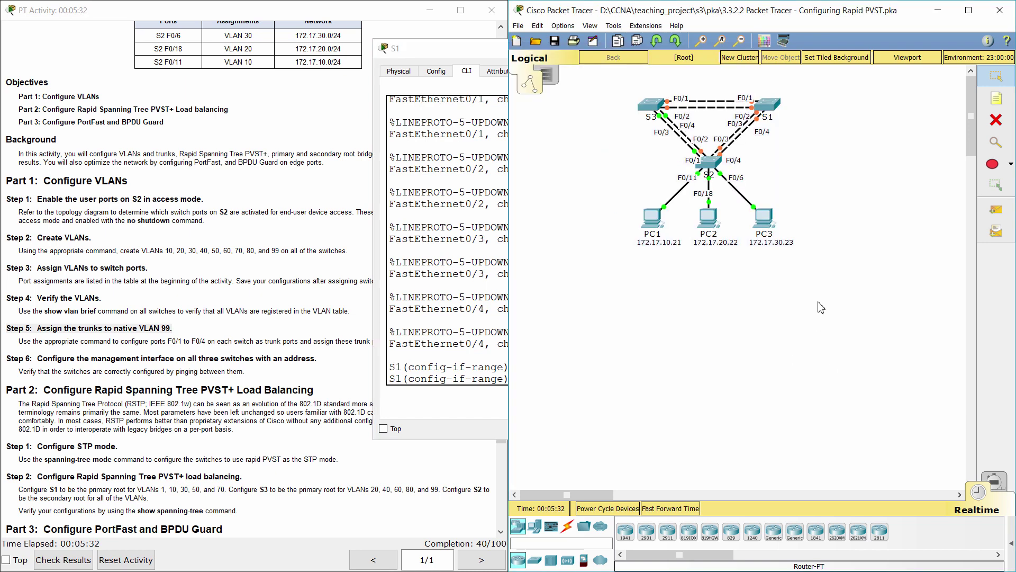
left_click(701, 165)
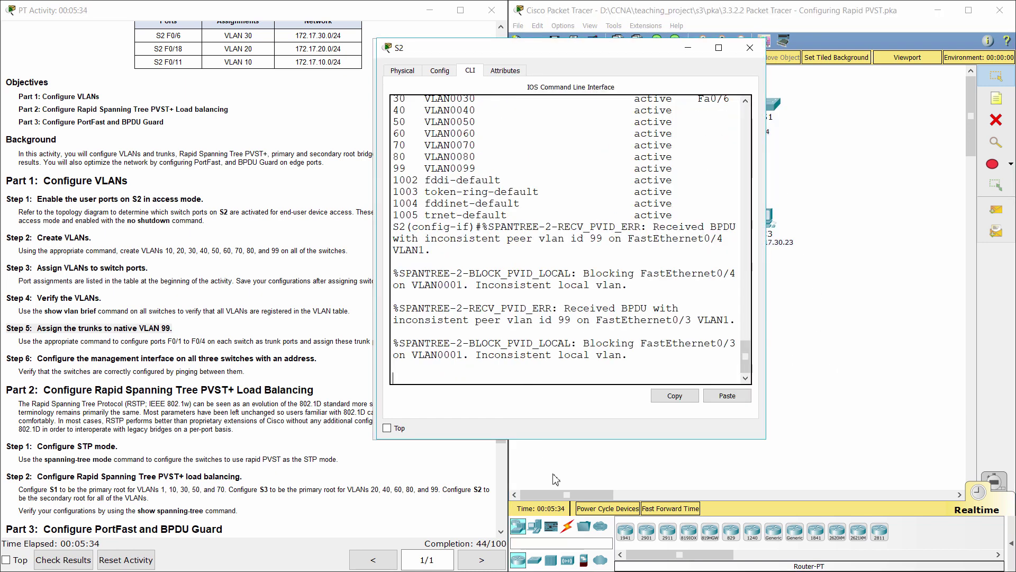
key("Return")
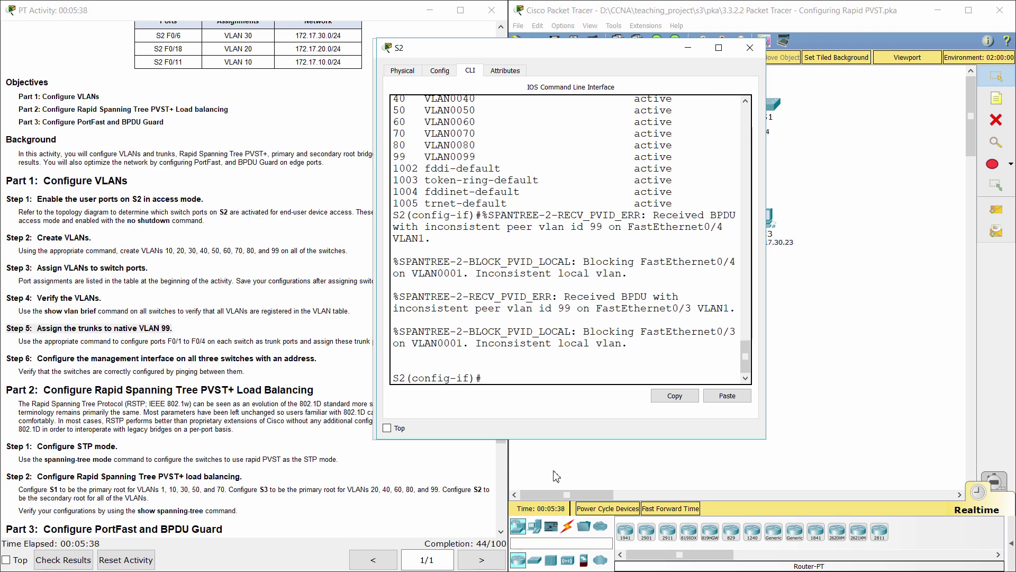
type("int range")
type("f0/1-4")
key("Return")
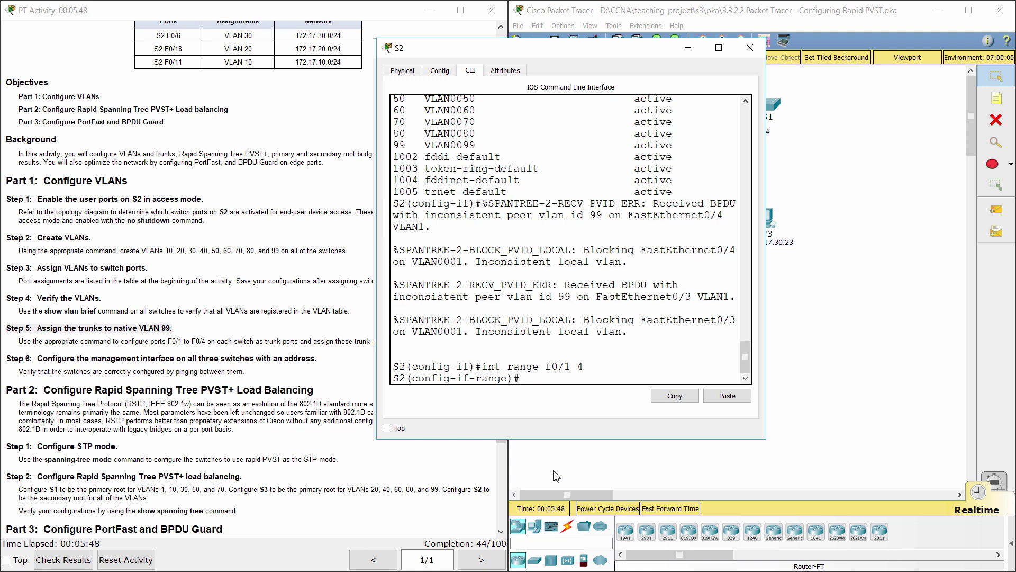
type("switchport mode trunk")
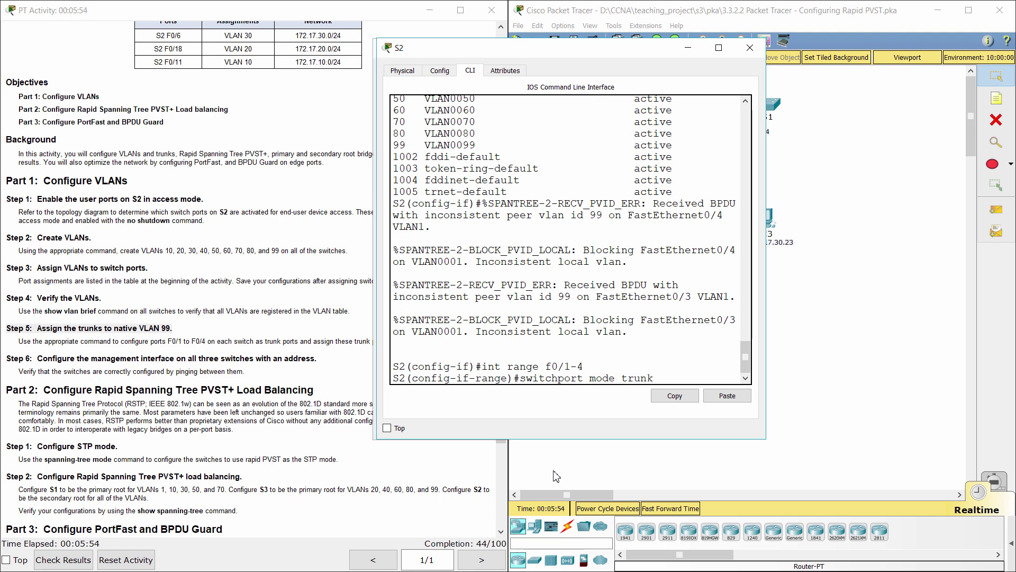
key("Return")
type("sw")
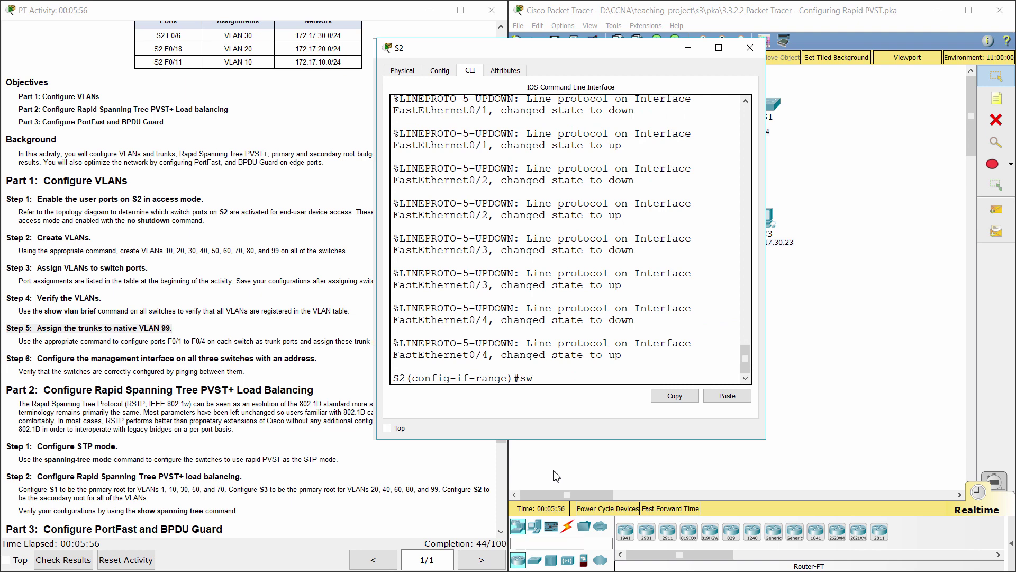
type("itchport trunk native vlan 99")
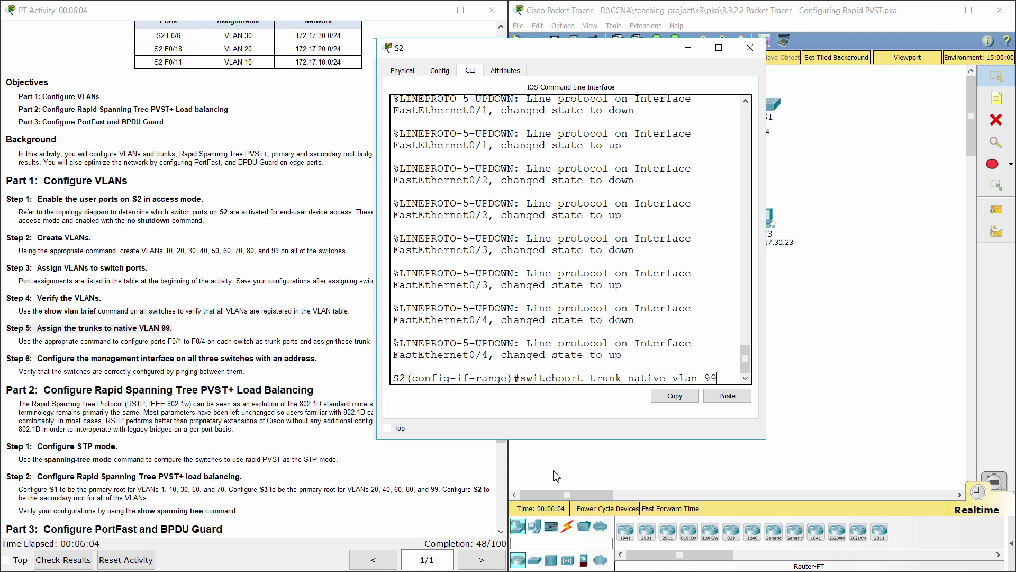
key("Return")
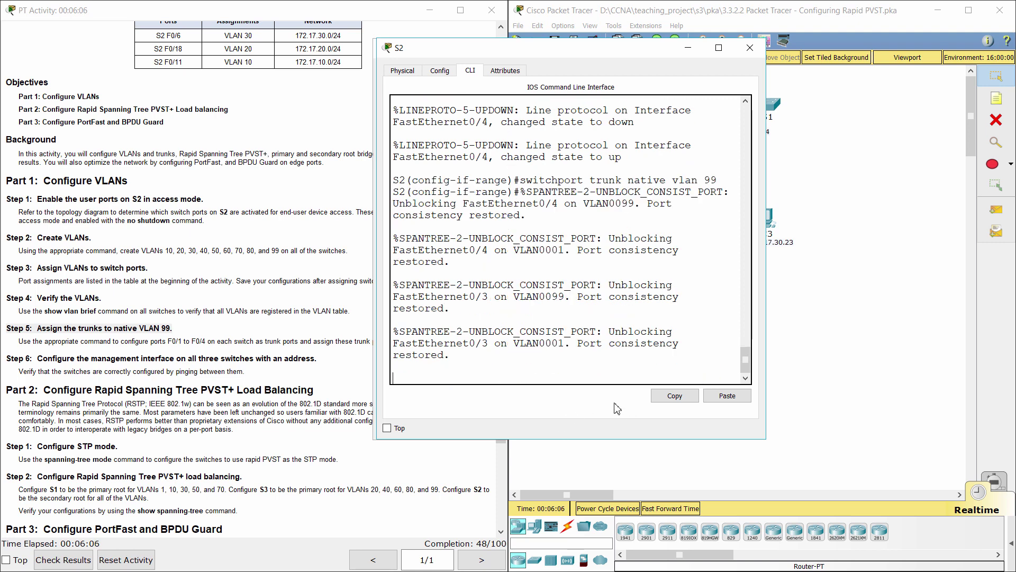
- Leave VLAN configuration mode on switch S3 and set interface range f0/1-4 to trunk mode
left_click(812, 356)
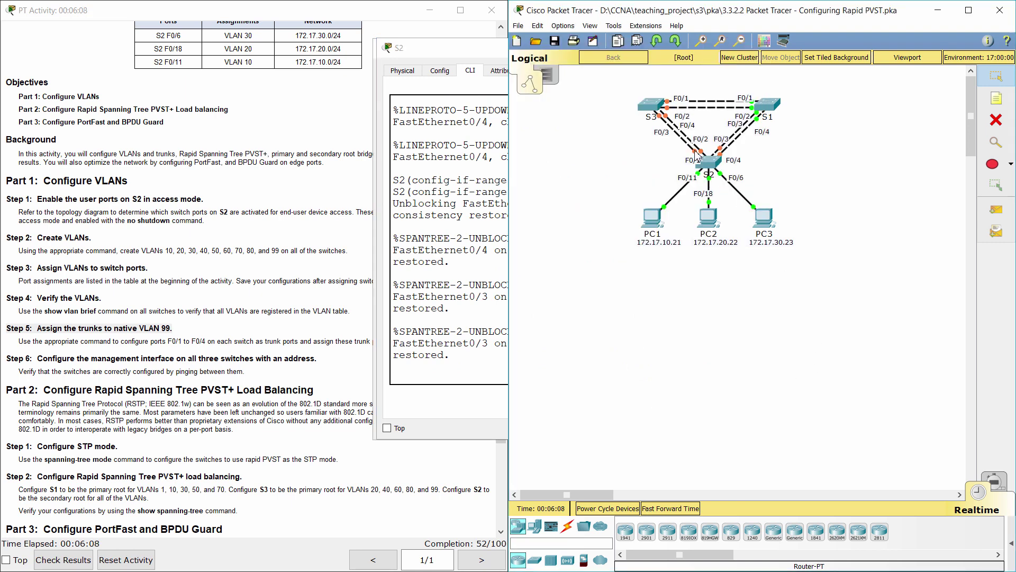
left_click(653, 109)
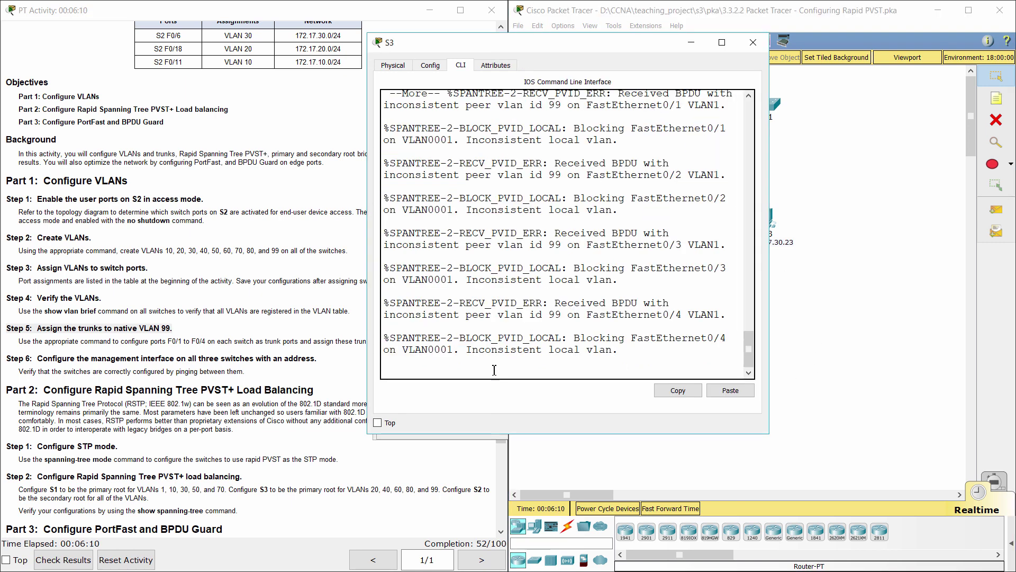
key("Return")
key("Return")
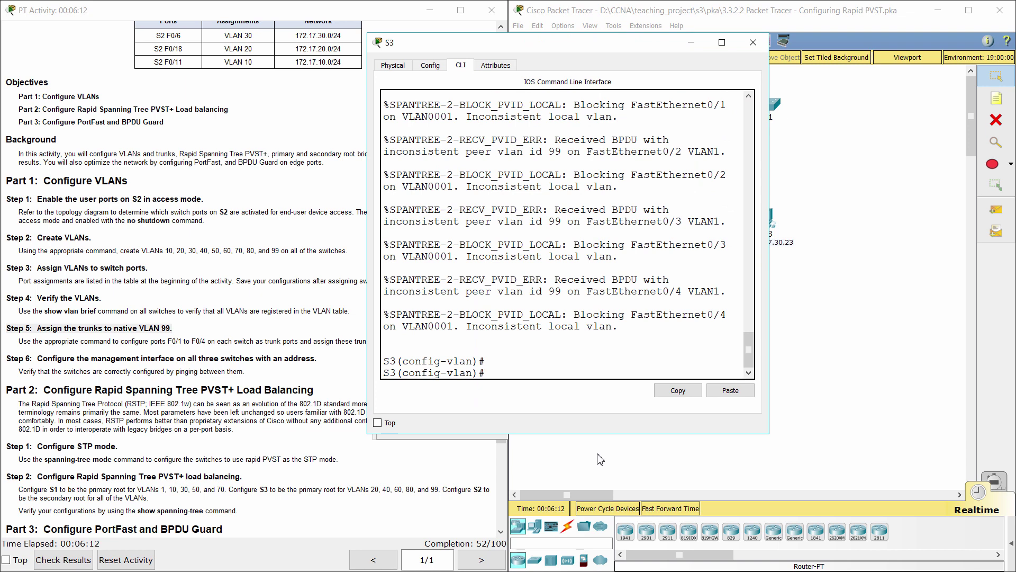
type("exit")
key("Return")
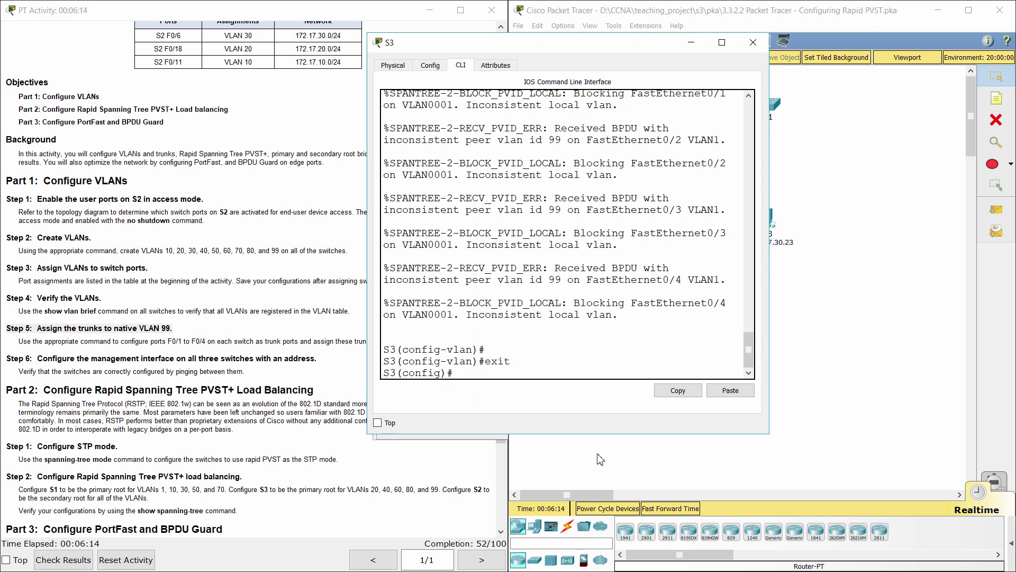
type("int range f0/1-4")
key("Return")
type("switchpor")
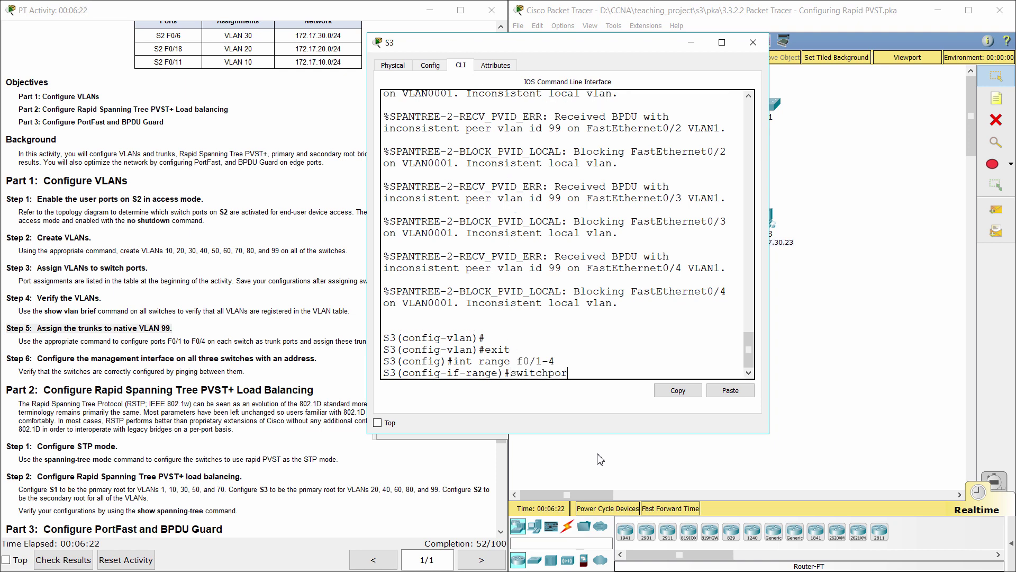
type("t mode trunk")
key("Return")
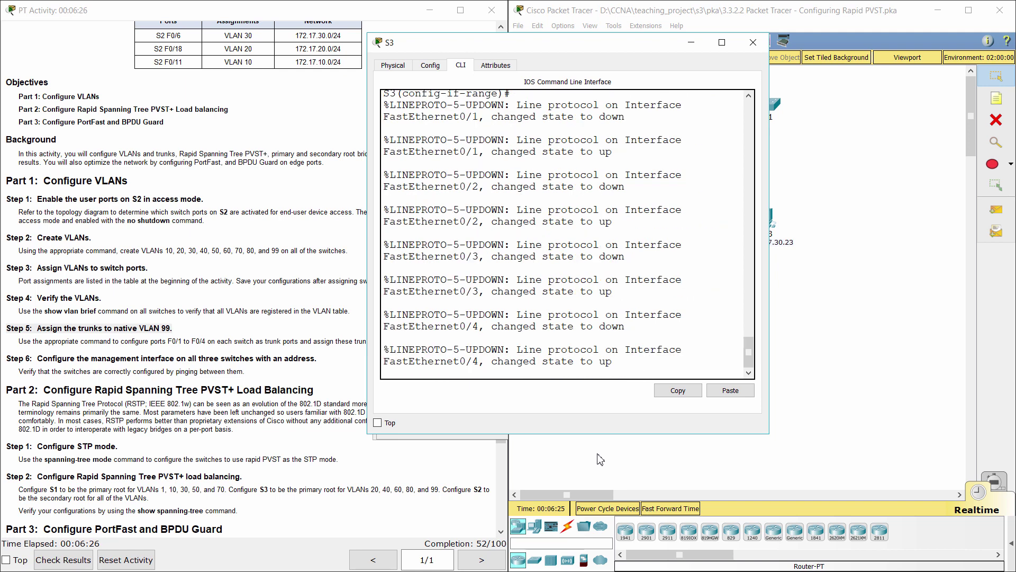
- Assign native VLAN 99 to the f0/1-4 trunk ports on switch S3
type("switchp")
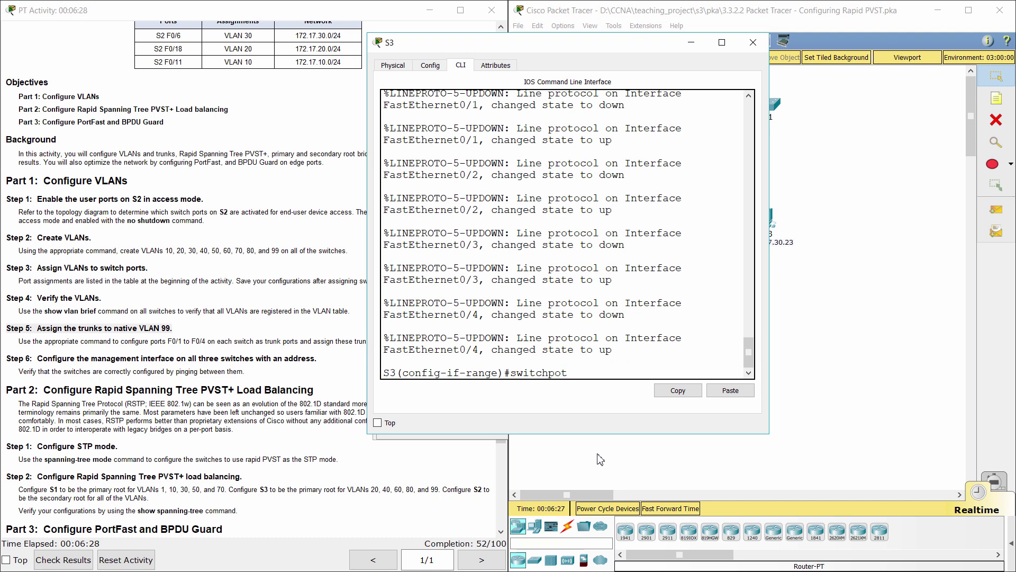
type("ot")
key("BackSpace")
type("rt trunk native vlan 9")
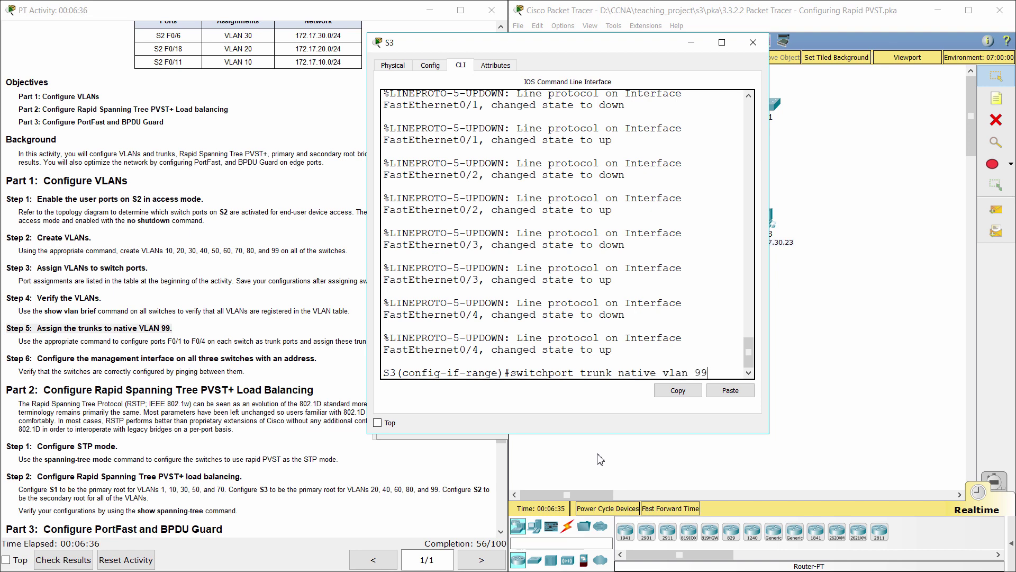
type("9")
key("Return")
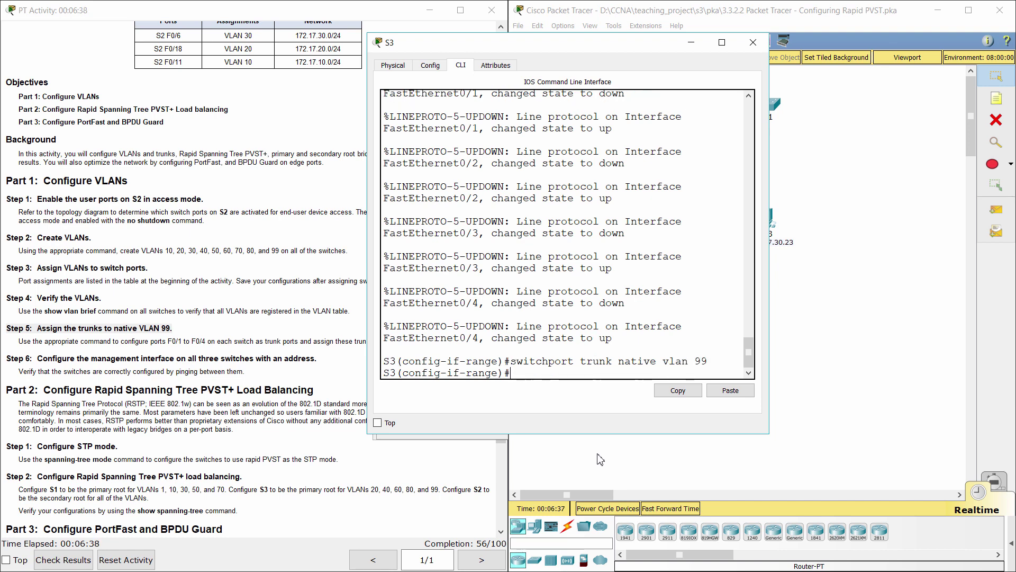
- Check the Step 6 management interface instruction and highlight the addressing table rows for switches S1, S2 and S3
left_click(258, 363)
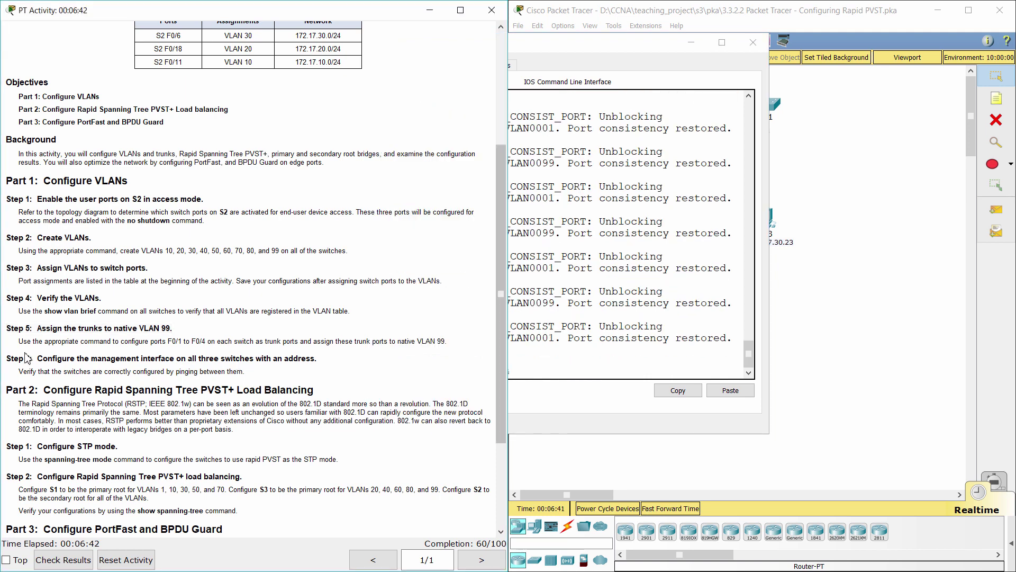
left_click_drag(7, 359, 332, 366)
scroll(236, 141, "up", 5)
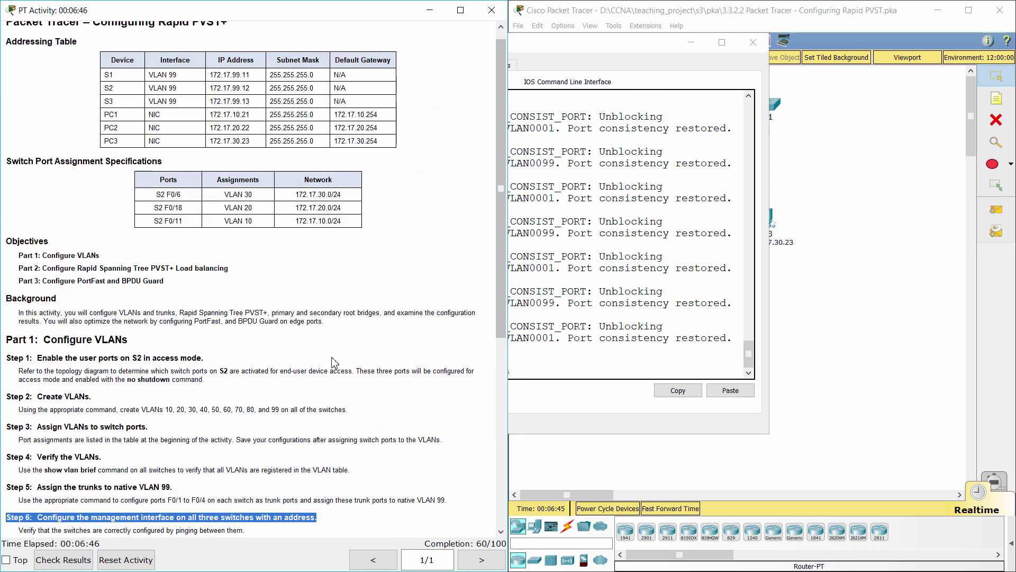
left_click_drag(105, 82, 364, 113)
- Configure interface VLAN 99 on switch S1 with IP address 172.17.99.11 and subnet mask 255.255.255.0
left_click(753, 42)
left_click(774, 105)
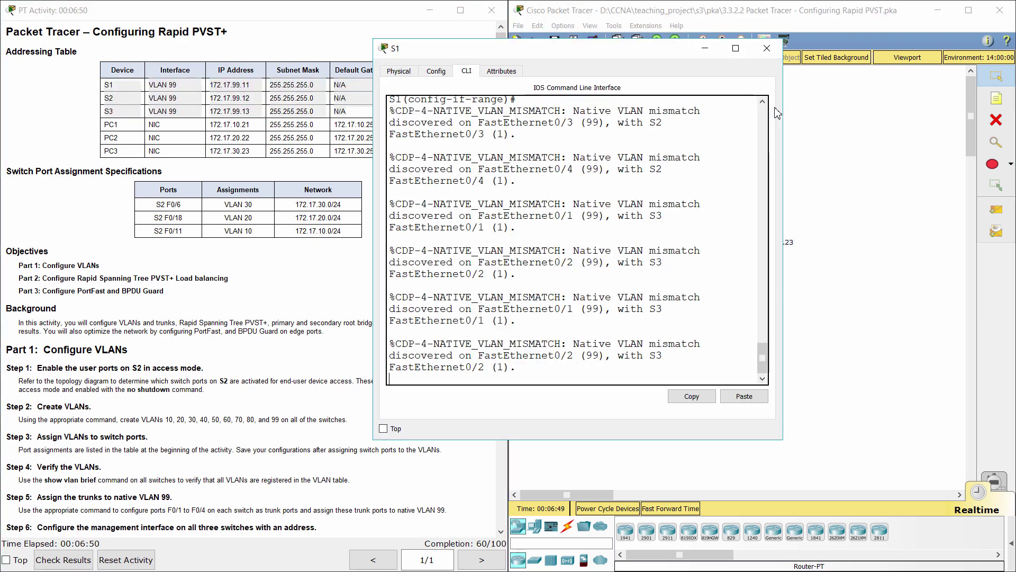
key("Return")
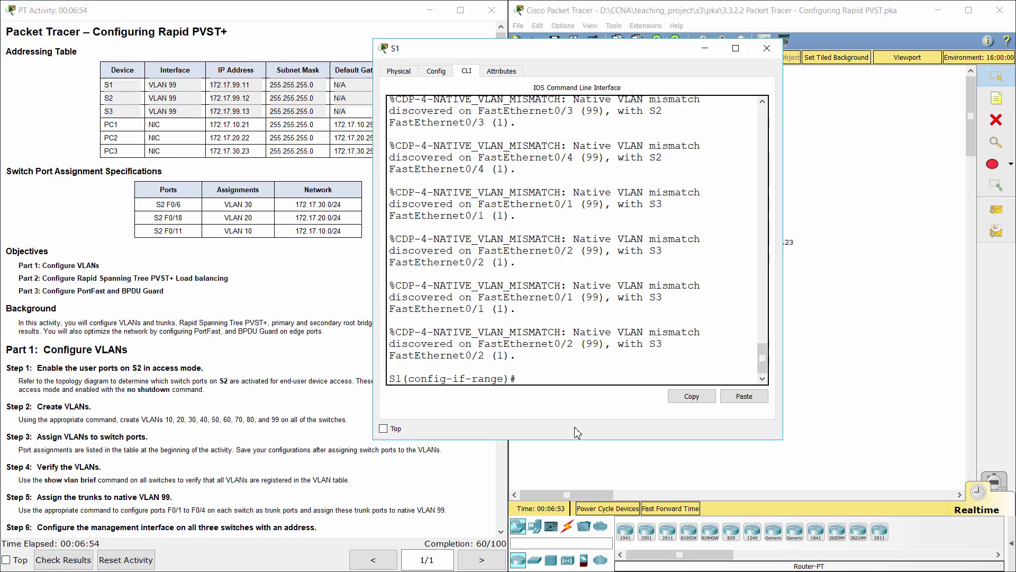
type("int vlan 99")
key("Return")
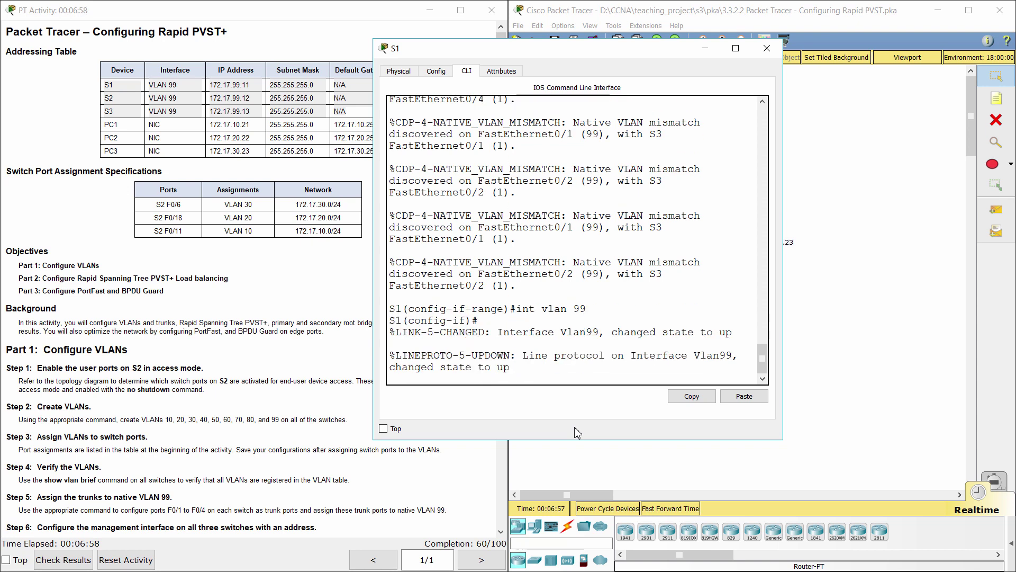
key("Return")
type("ip address")
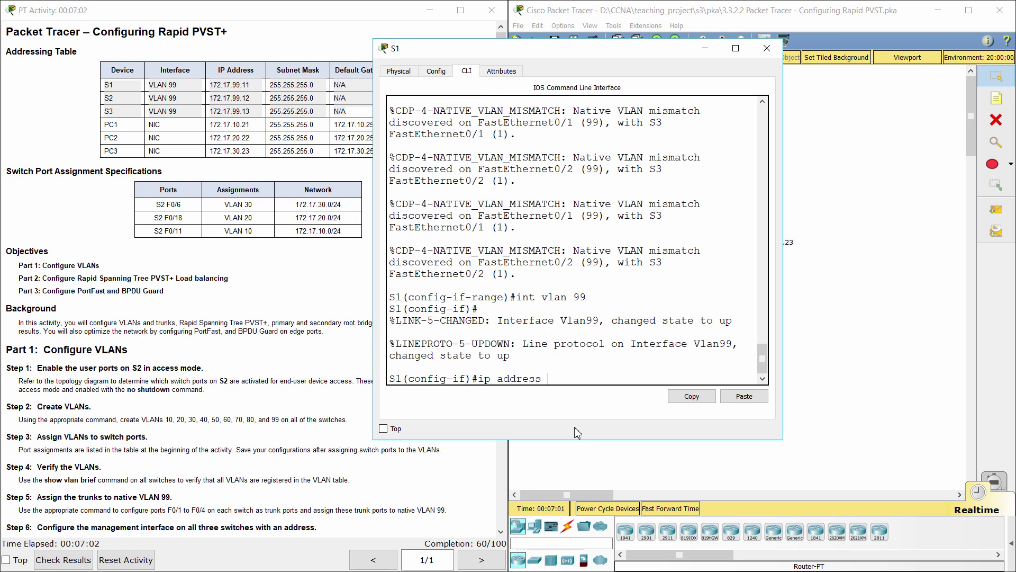
type(" 172.17.99.11 255.255.255")
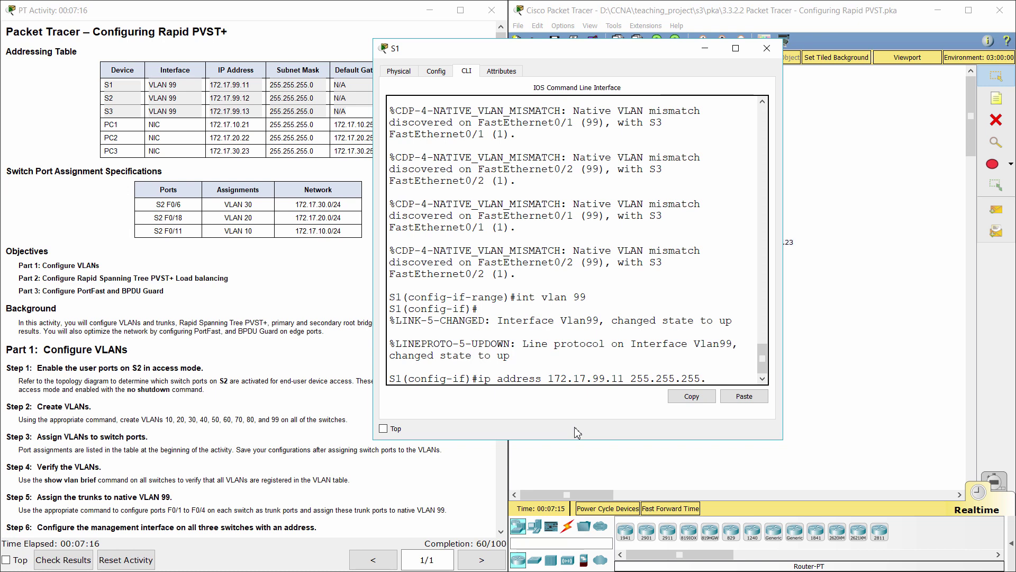
type(".0")
key("Return")
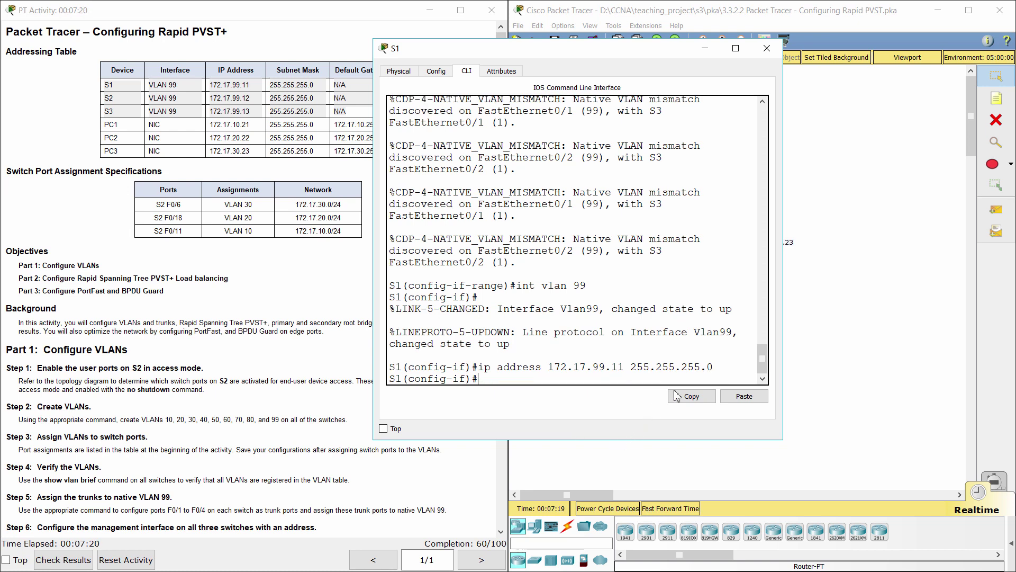
- Configure interface VLAN 99 on switch S2 with IP address 172.17.99.12 and subnet mask 255.255.255.0
left_click(829, 329)
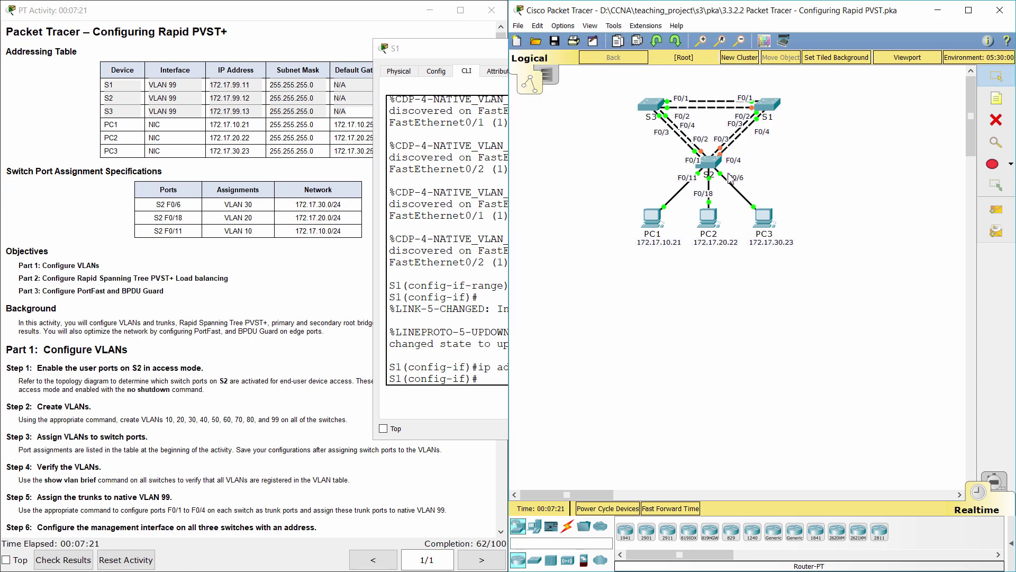
left_click(711, 165)
key("Return")
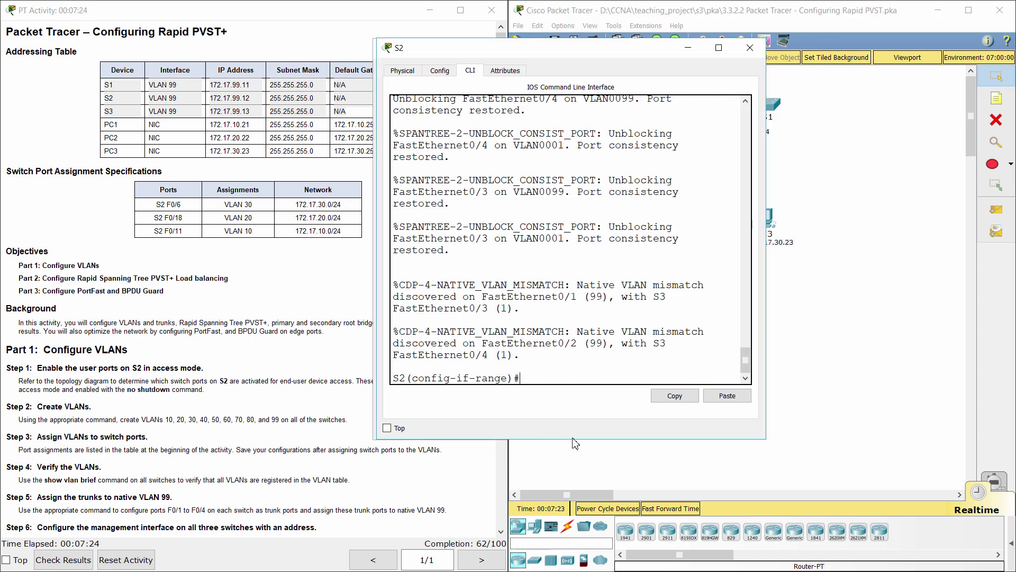
type("int vlan 99")
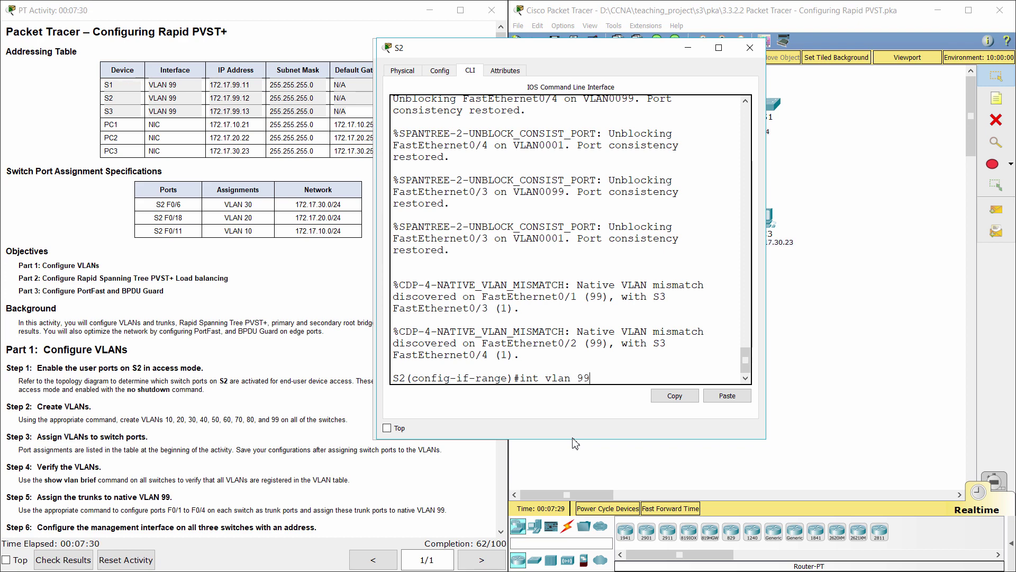
key("Return")
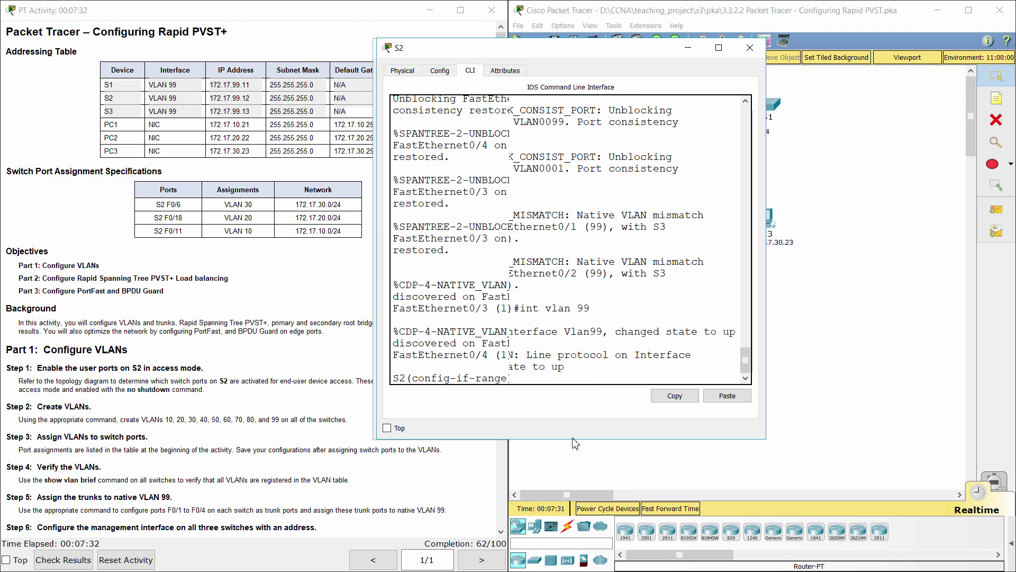
type("ip address ")
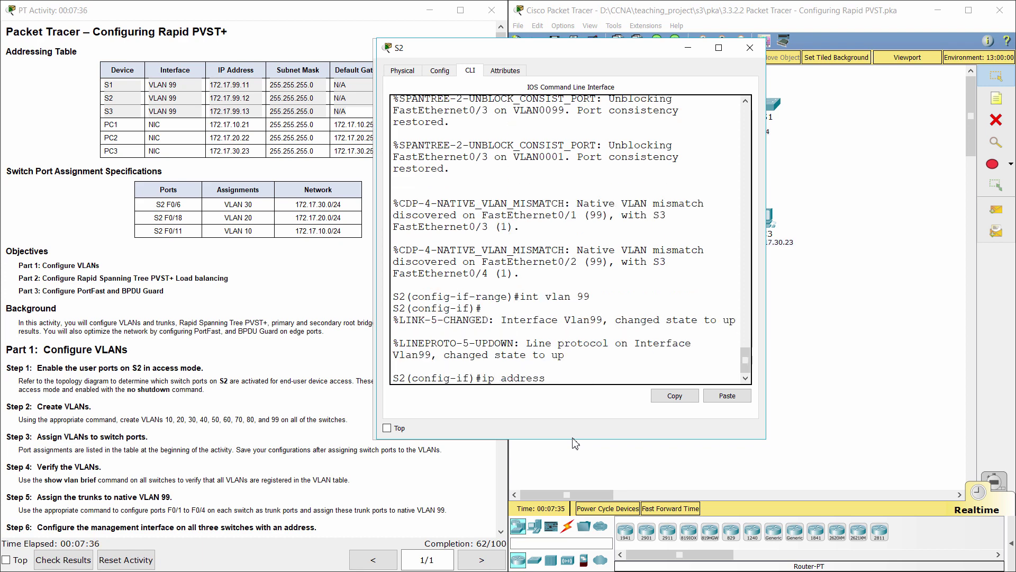
type("172.17.99.12 255.255.255.0")
key("Return")
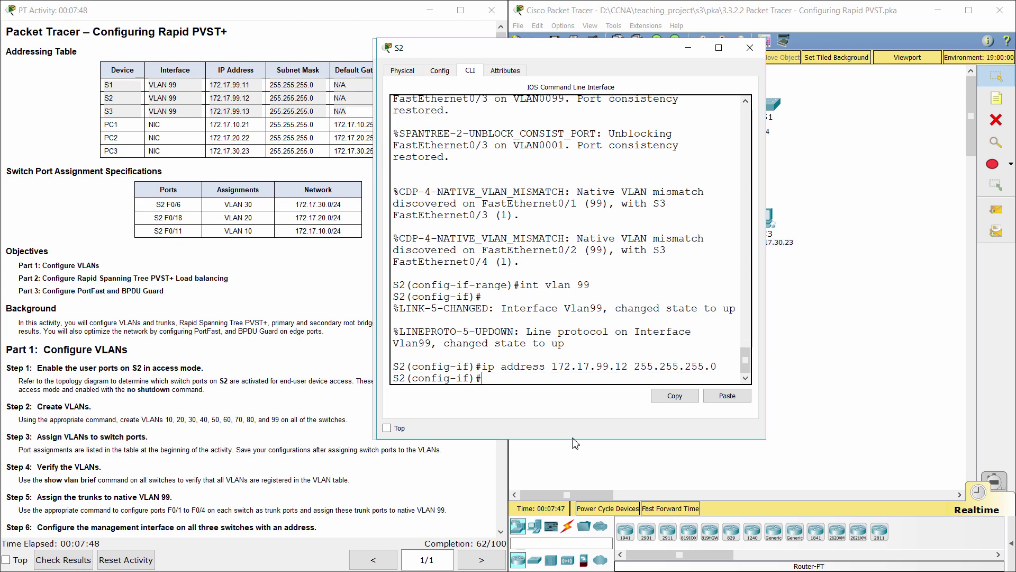
- Configure interface VLAN 99 on switch S3 with IP address 172.17.99.13 and subnet mask 255.255.255.0
left_click(840, 357)
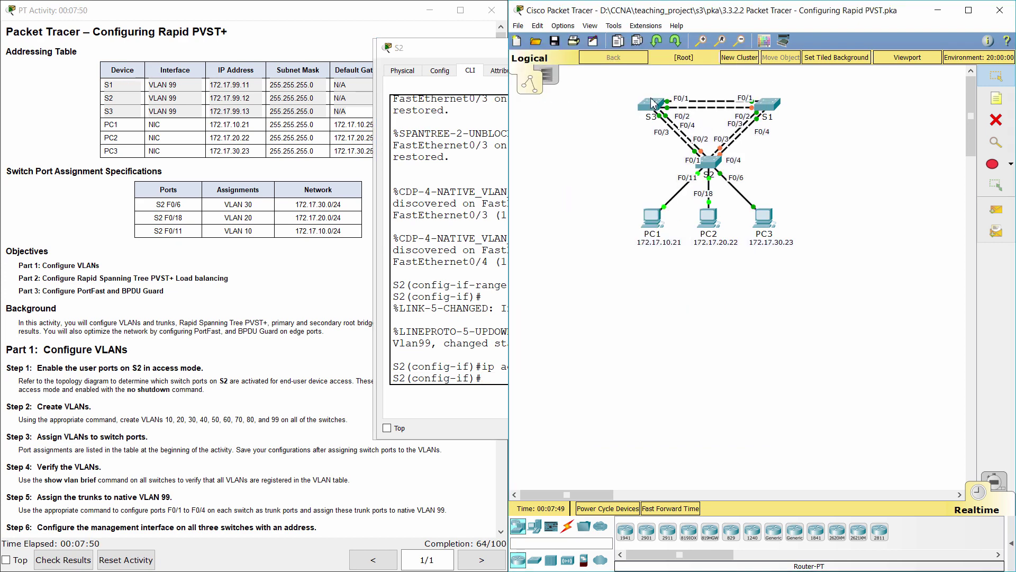
left_click(651, 104)
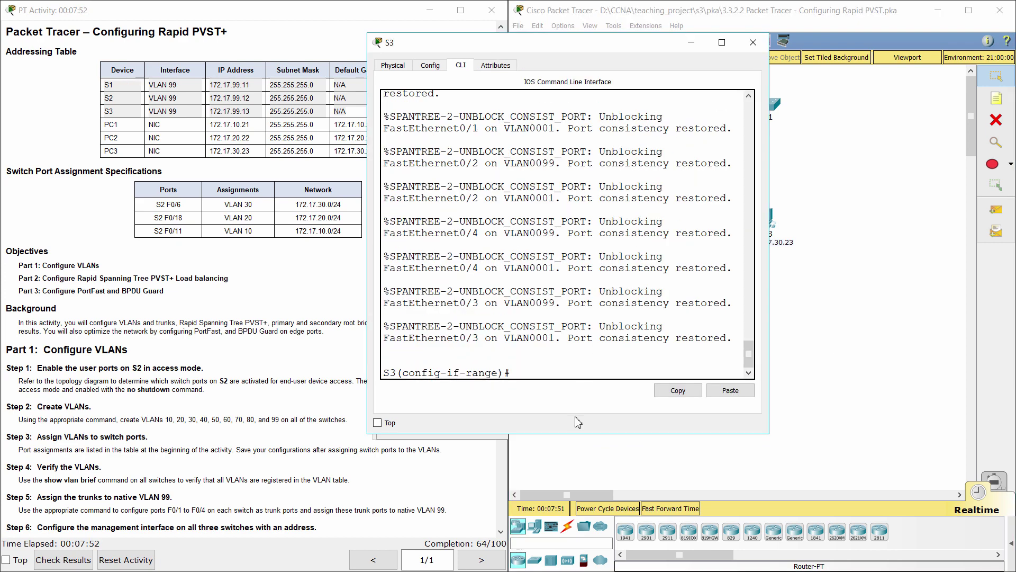
type("int vlan 99")
key("Return")
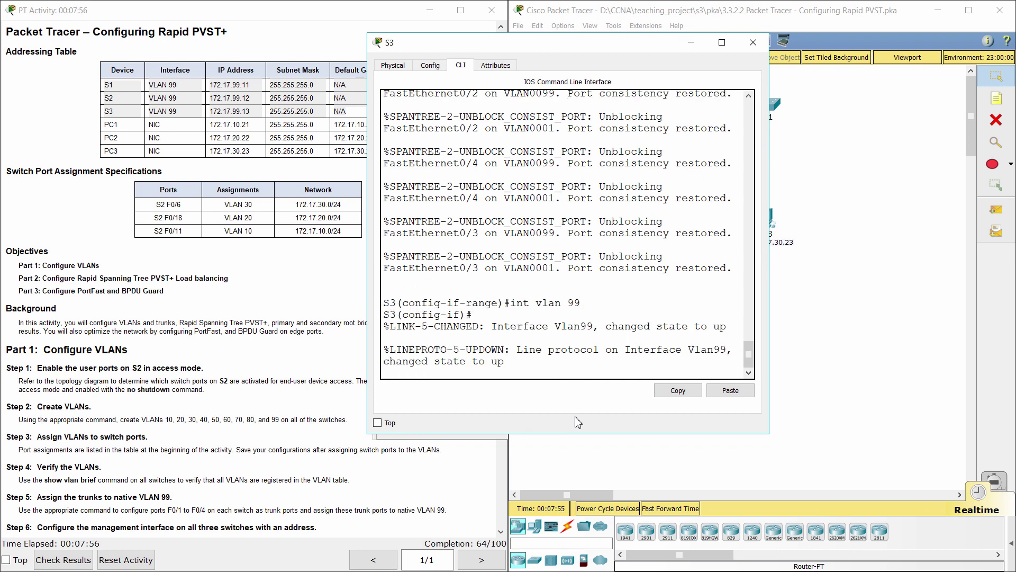
type("i")
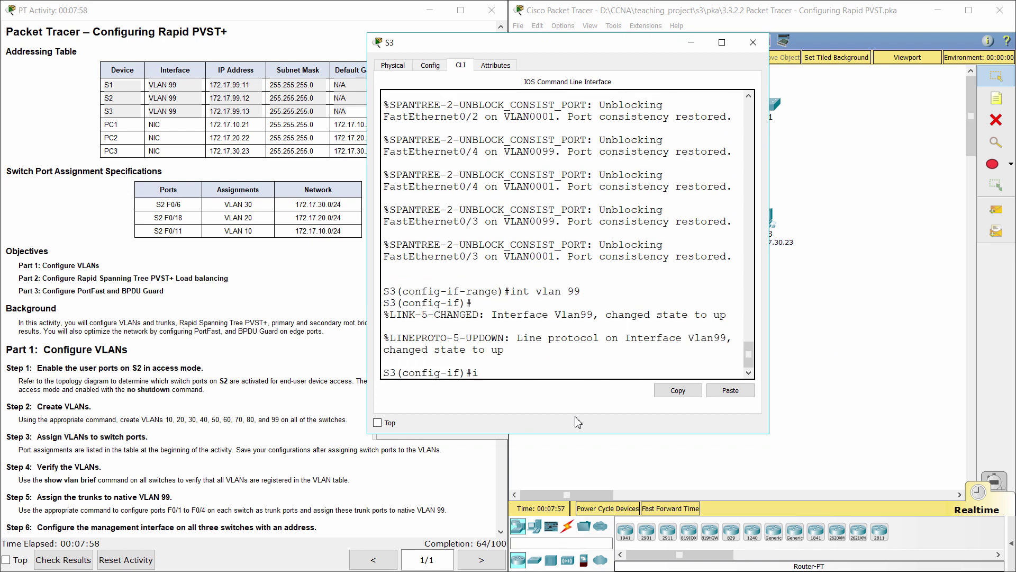
type("p address 172.17.99.13 255.255")
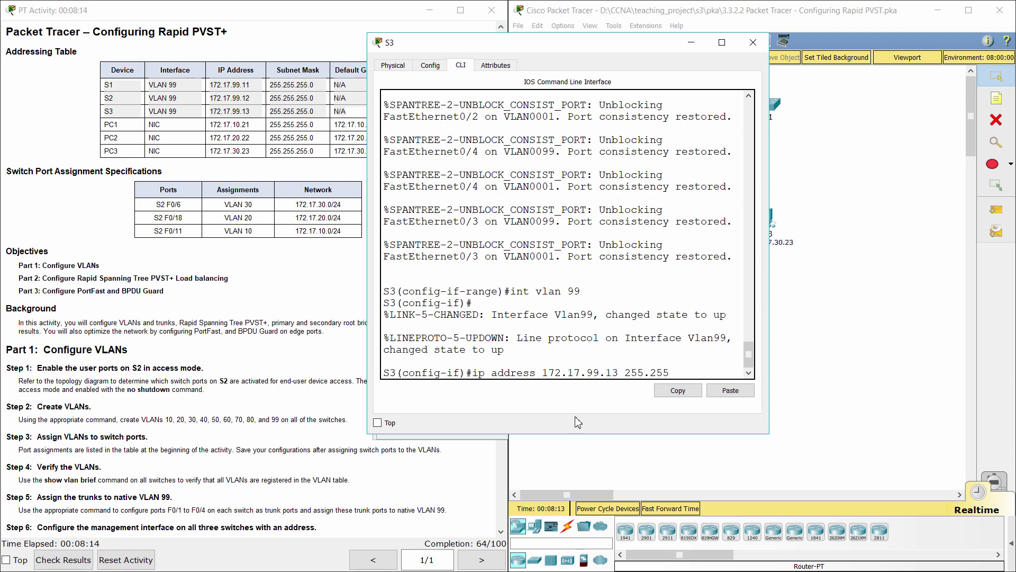
type(".255.0")
key("Return")
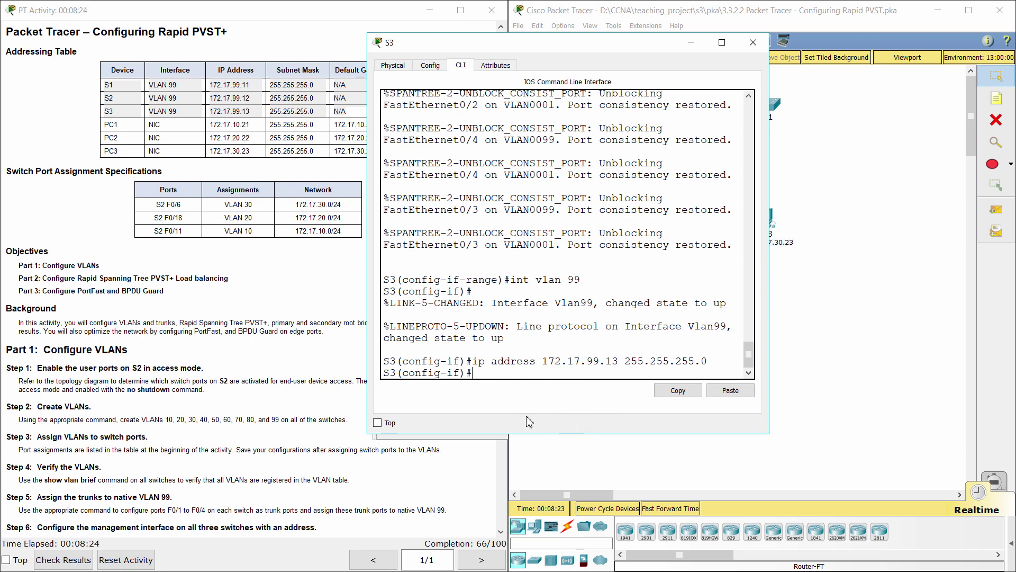
- Find the Step 6 instruction about verifying the switches by pinging between them and highlight it
left_click(302, 422)
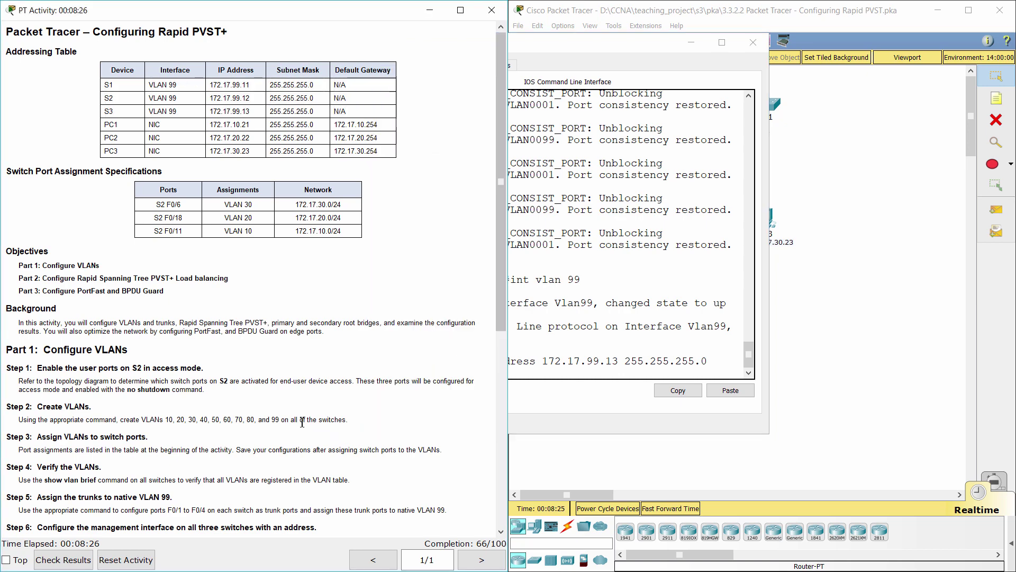
scroll(303, 422, "down", 2)
scroll(302, 422, "down", 2)
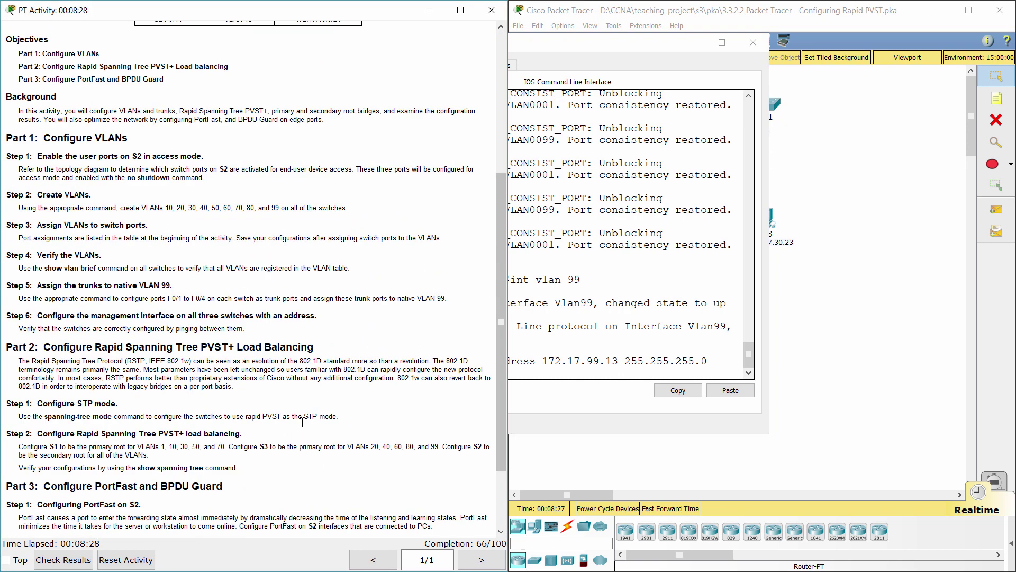
scroll(302, 422, "up", 1)
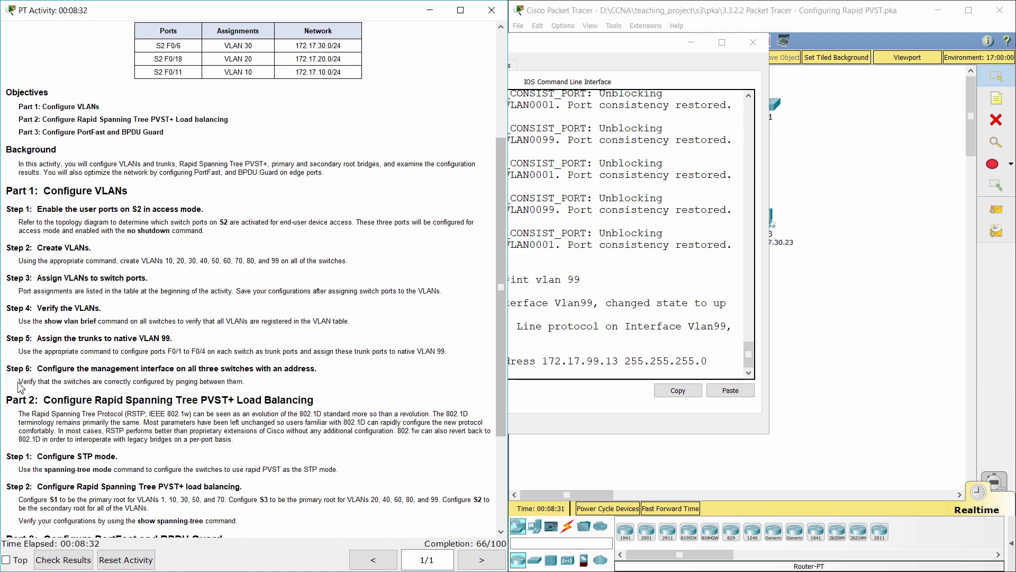
left_click_drag(19, 382, 285, 386)
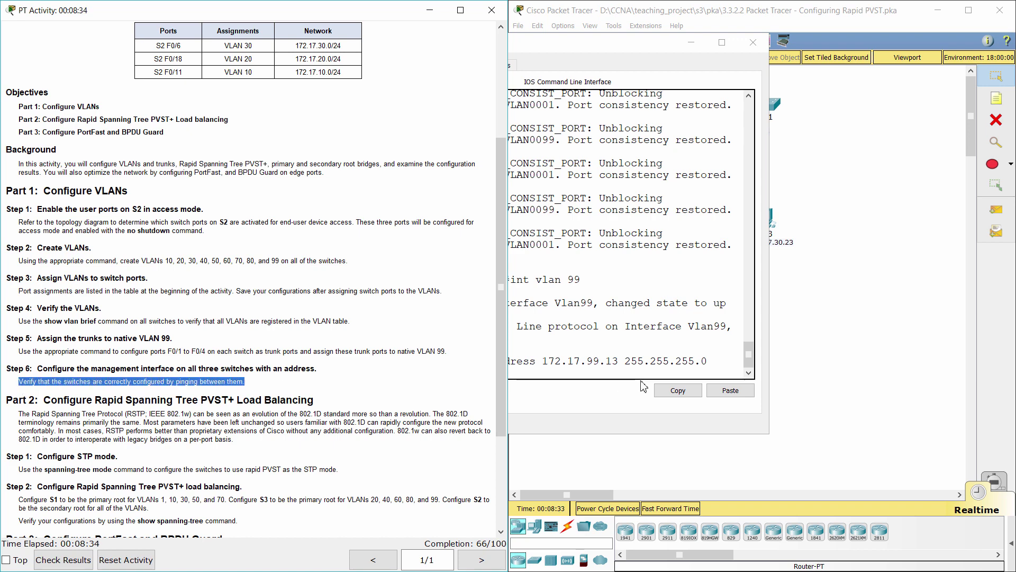
- Ping switch S2 at 172.17.99.12 from switch S3's configuration mode and highlight the success rate in the output
left_click(601, 376)
type("d")
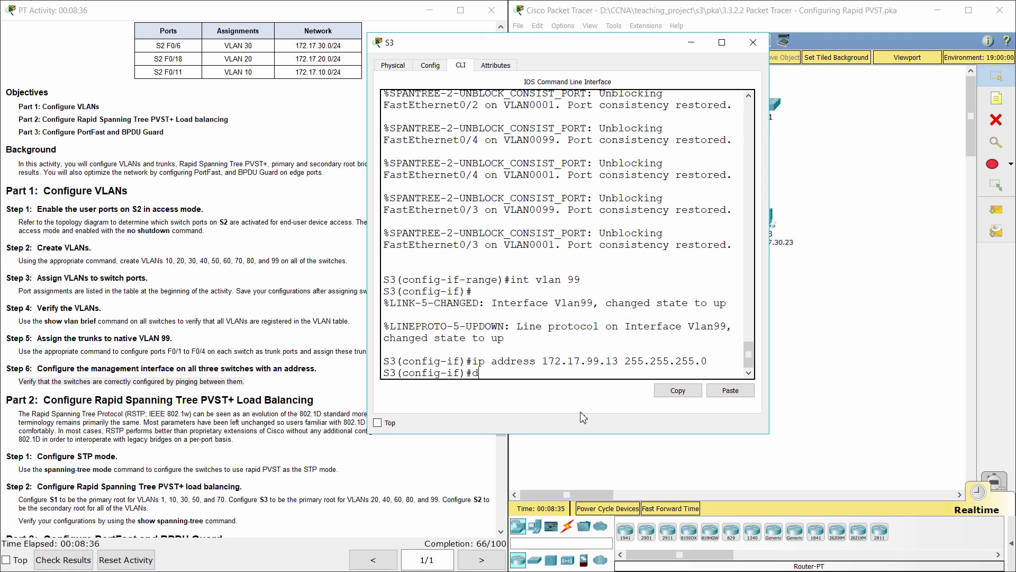
type("o ping 172.17.99.12")
key("Return")
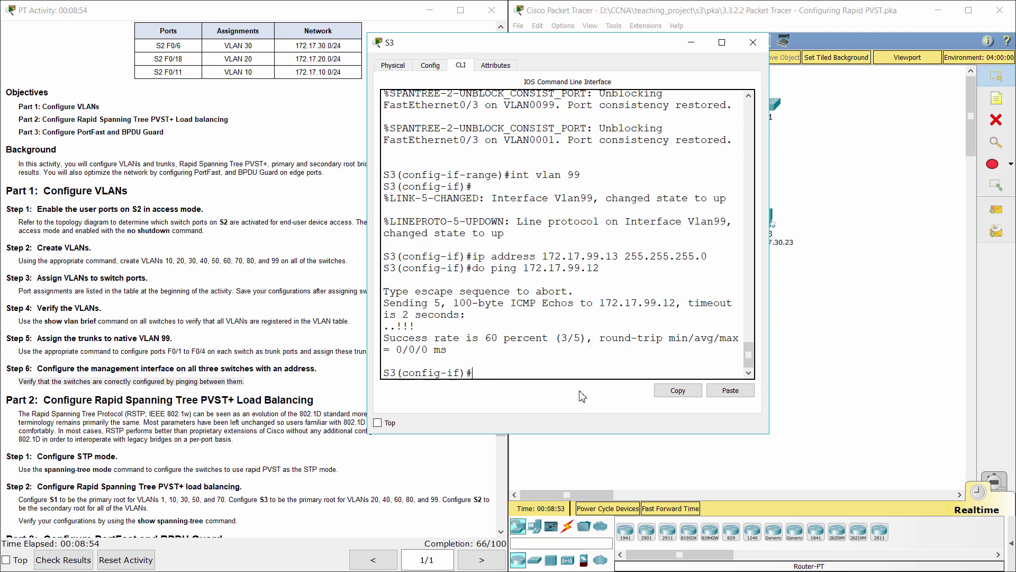
left_click_drag(486, 338, 589, 339)
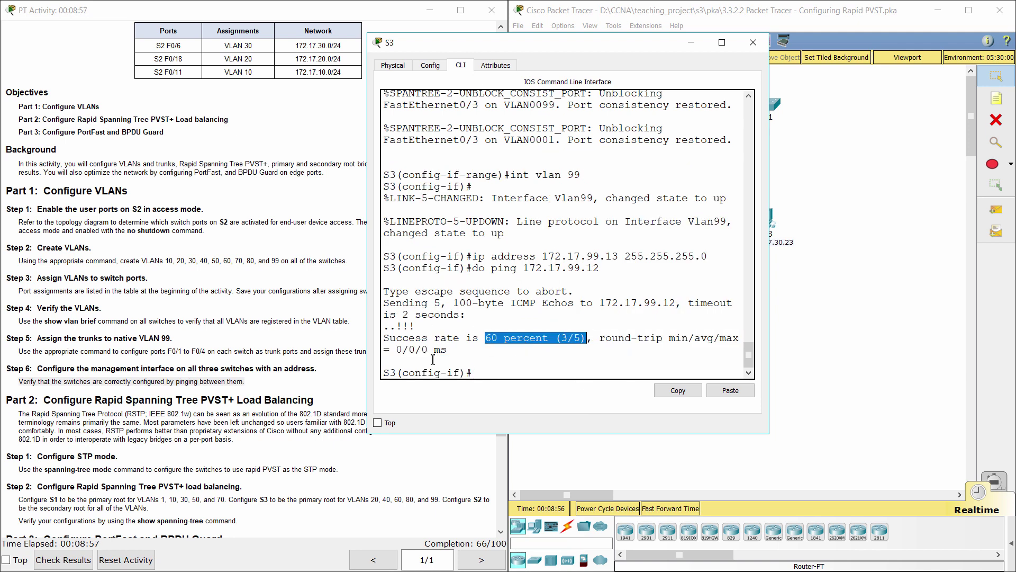
- Move on to Part 2 of the instructions, highlighting its heading and the Step 1 Configure STP mode line
left_click(354, 397)
scroll(506, 399, "down", 5)
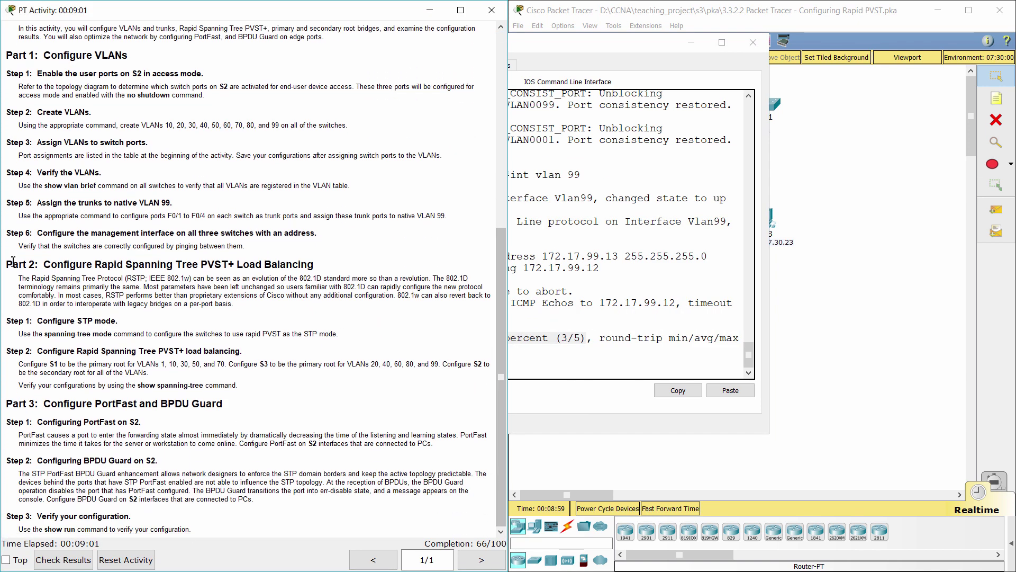
left_click_drag(7, 265, 320, 263)
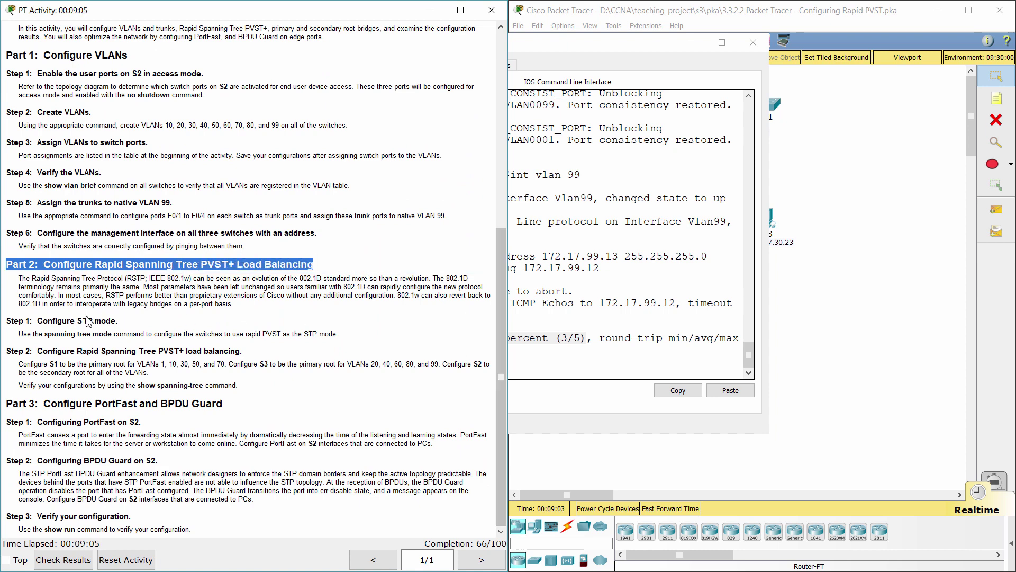
left_click(6, 320)
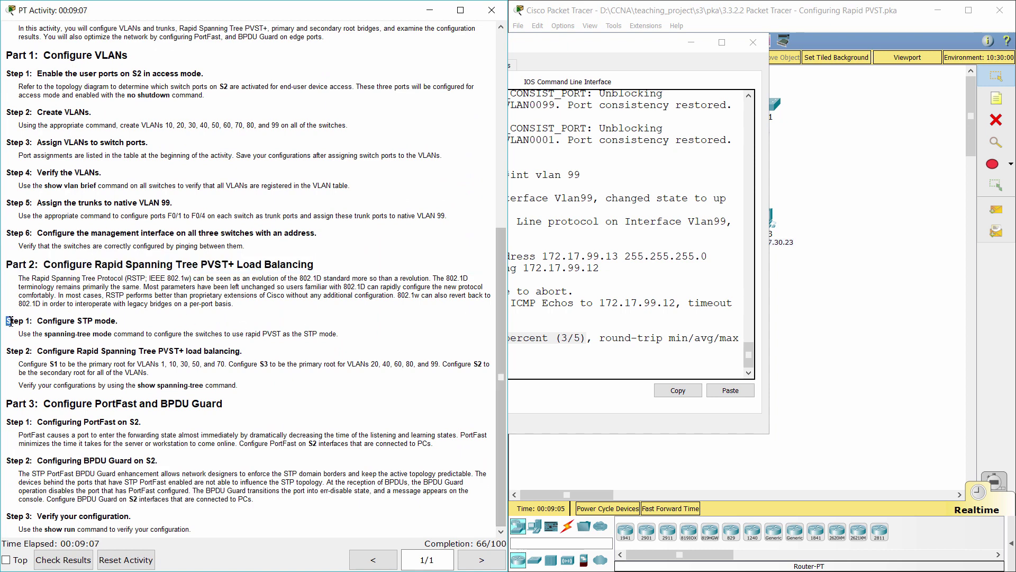
left_click_drag(7, 320, 130, 314)
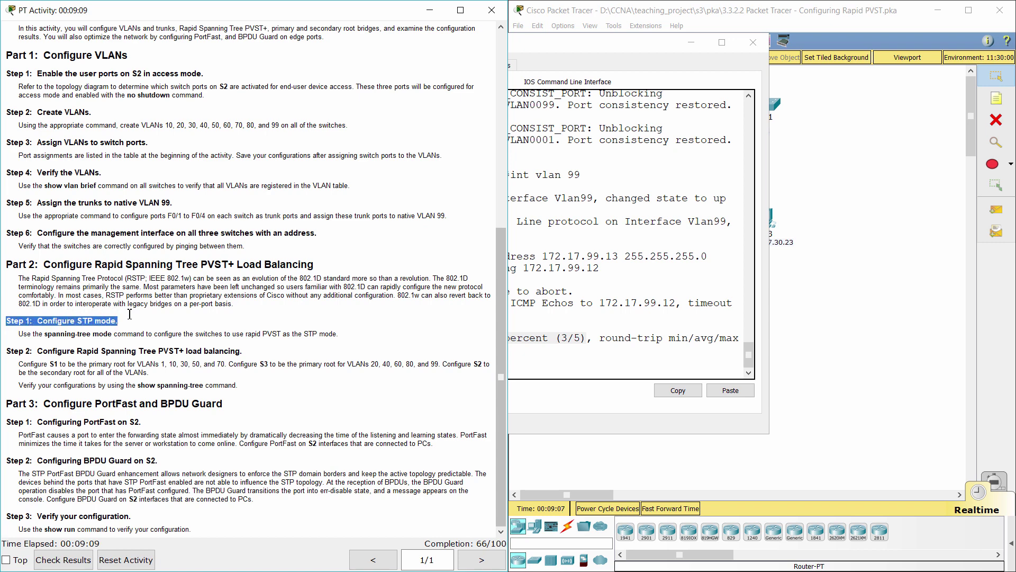
- Return switch S1 to global configuration mode and set its spanning-tree mode to rapid-pvst
left_click(848, 250)
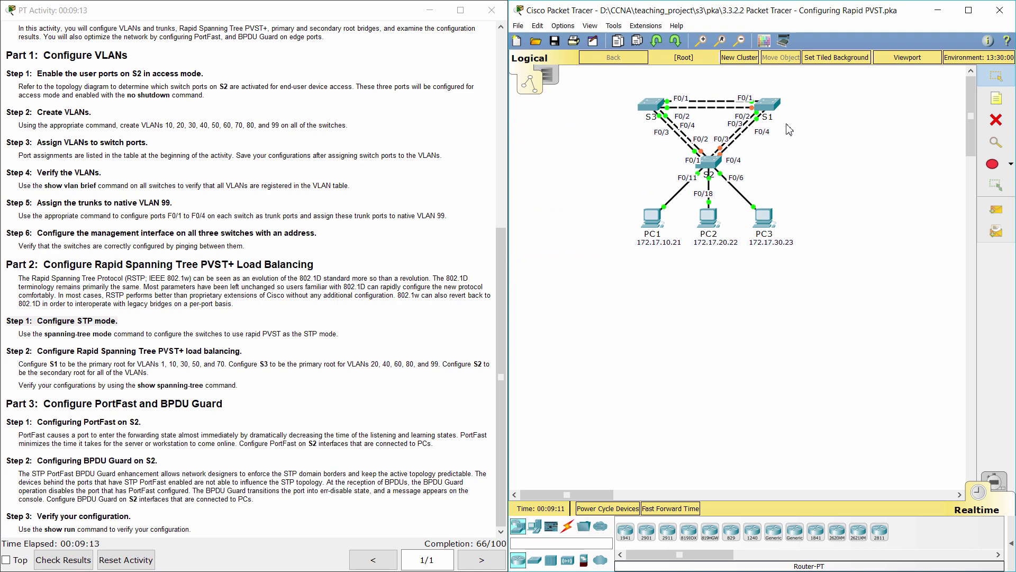
left_click(773, 107)
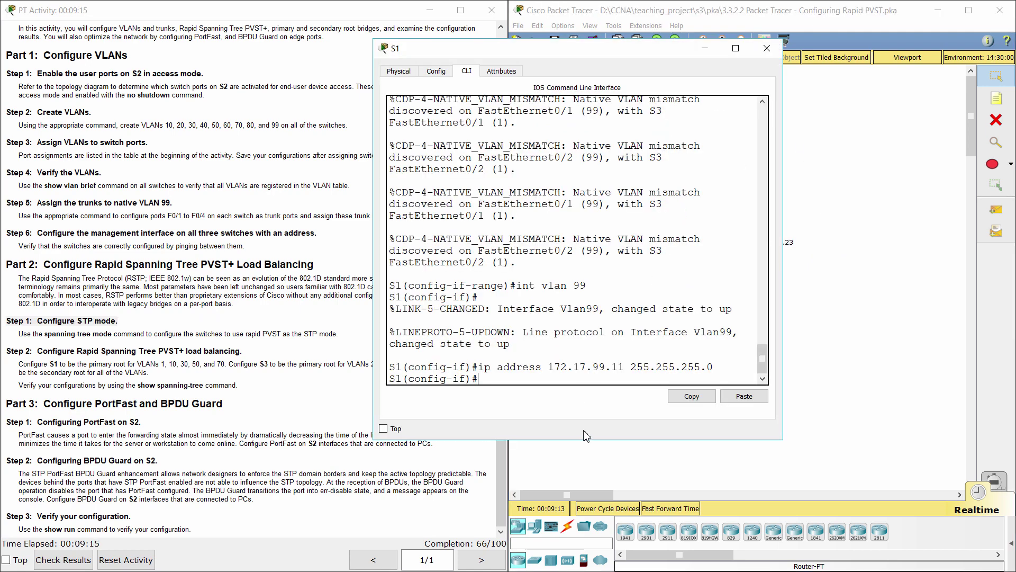
type("exit")
key("Return")
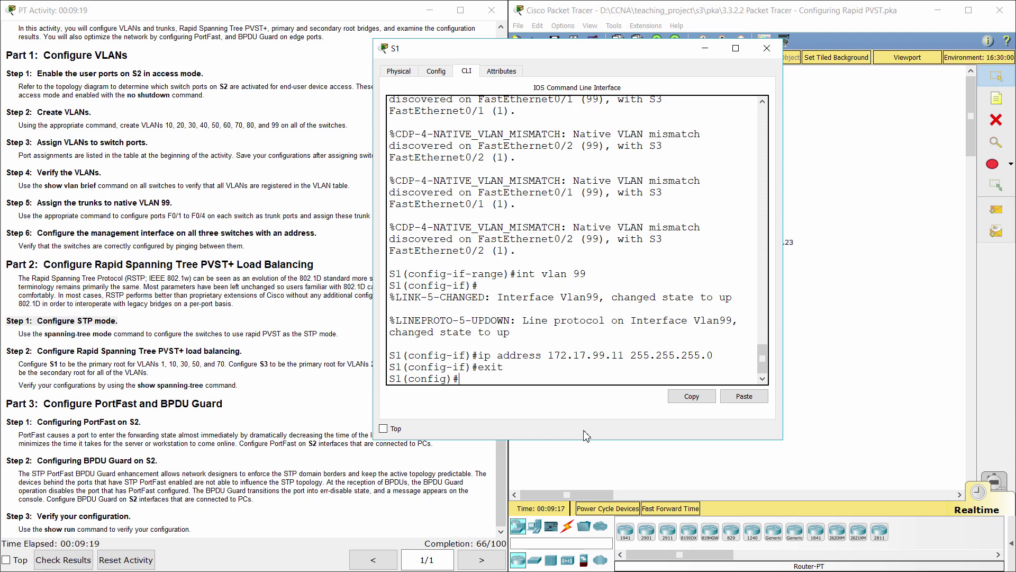
type("spanning-tree mode rapi")
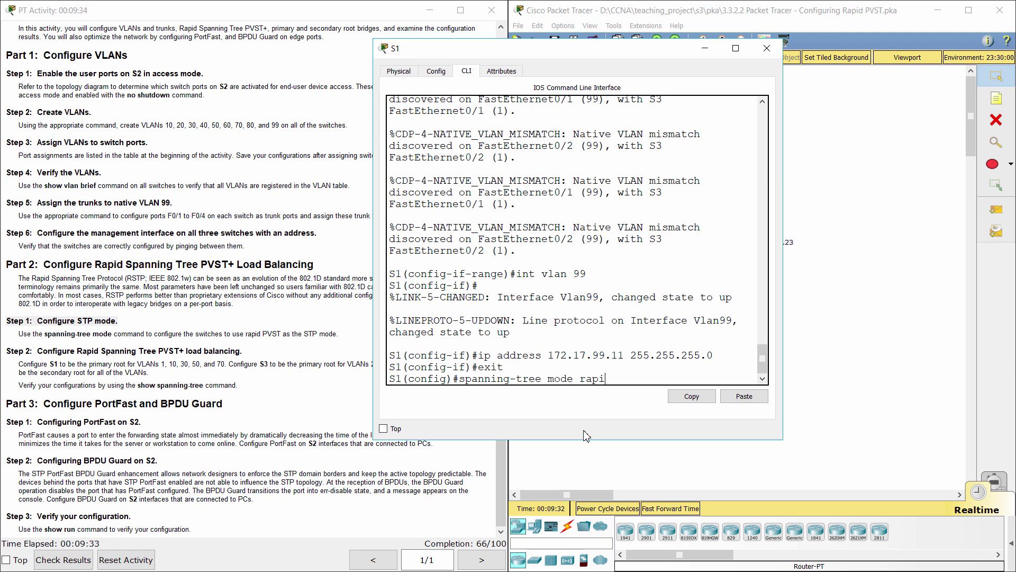
type("d-pvst")
key("Return")
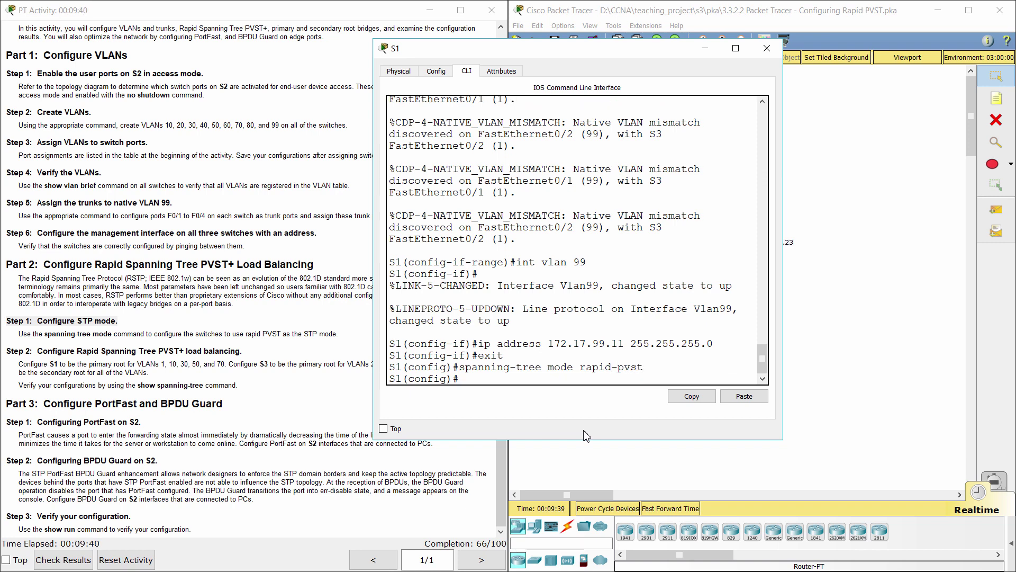
- Return switch S2 to global configuration mode and set its spanning-tree mode to rapid-pvst
left_click(853, 283)
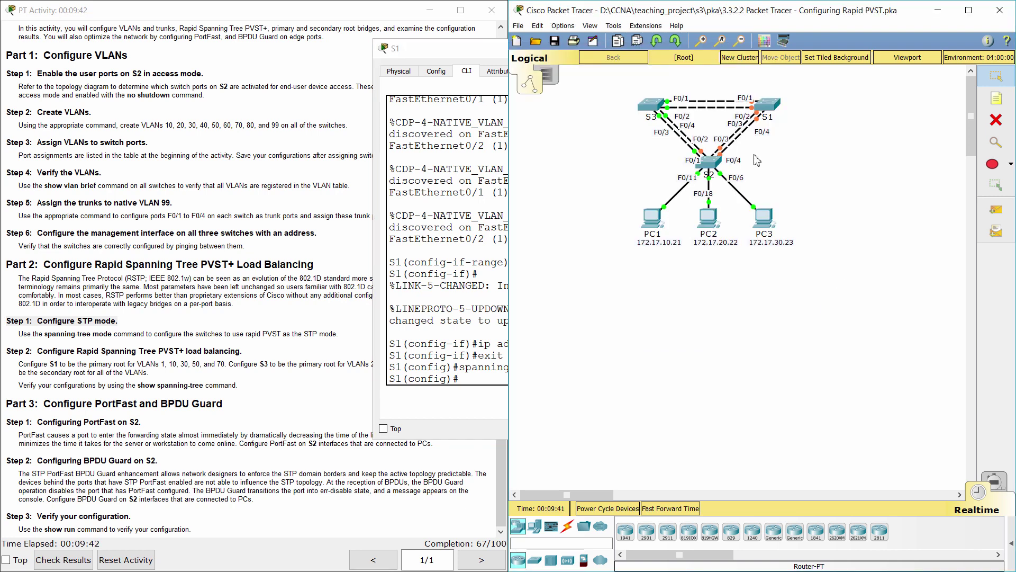
left_click(713, 165)
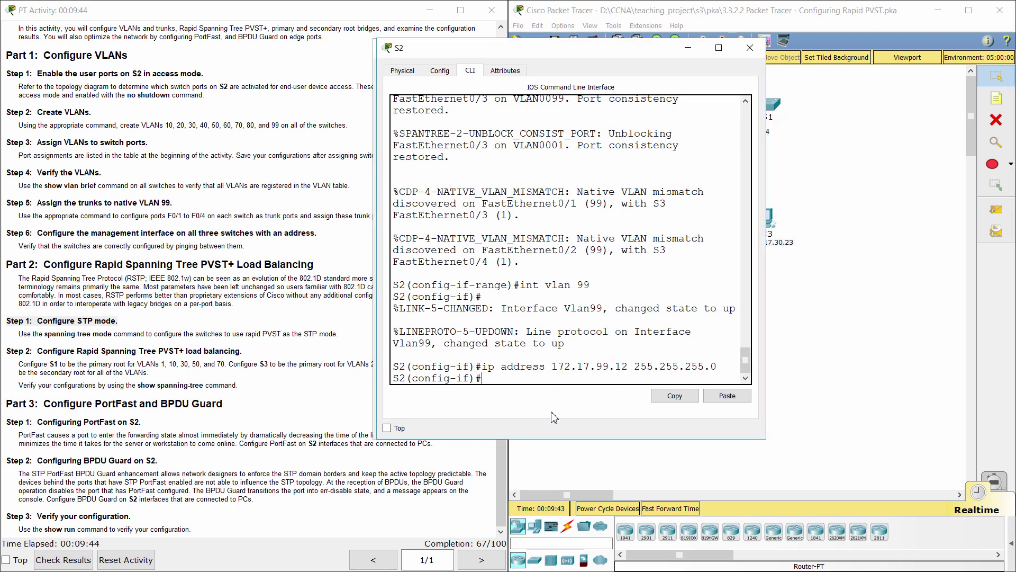
type("exit")
key("Return")
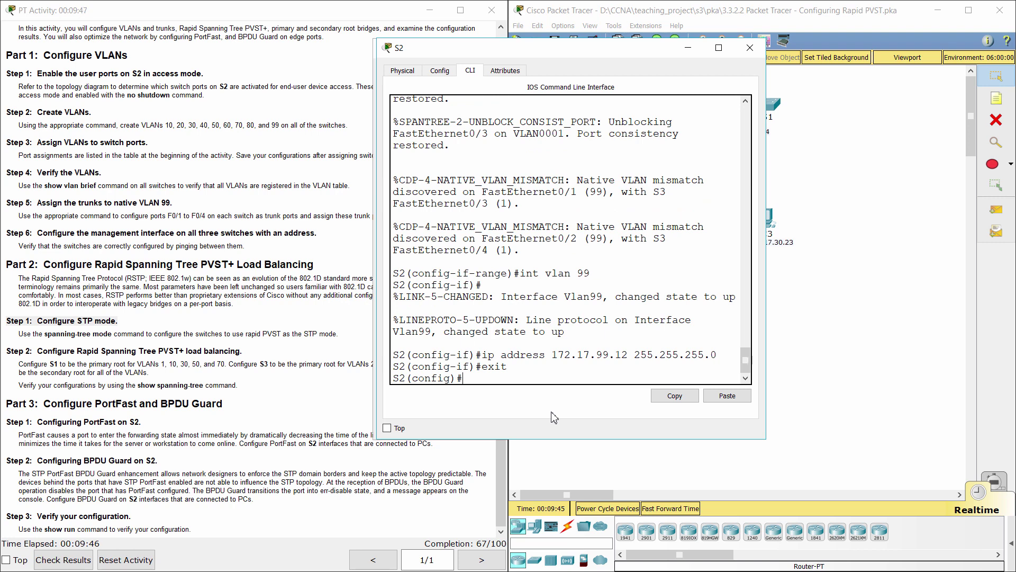
type("spanning-tree mode")
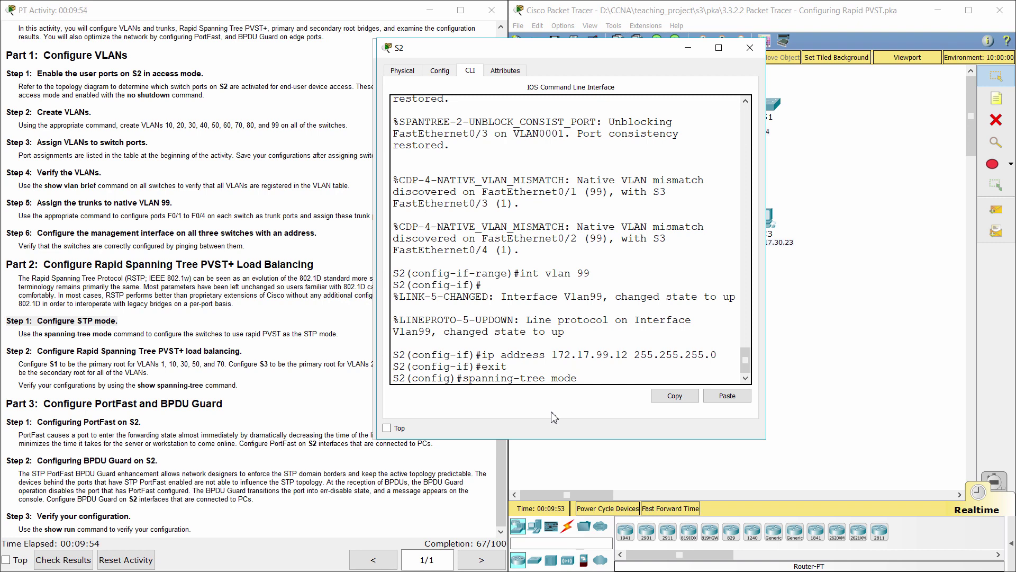
type(" rapid-pvst")
key("Return")
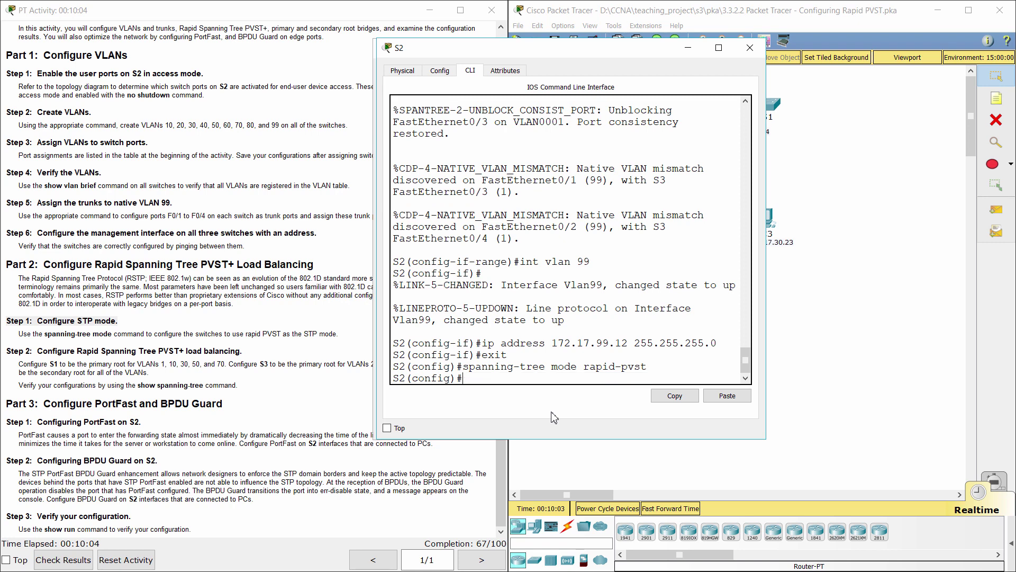
- Return switch S3 to global configuration mode and set its spanning-tree mode to rapid-pvst
left_click(838, 350)
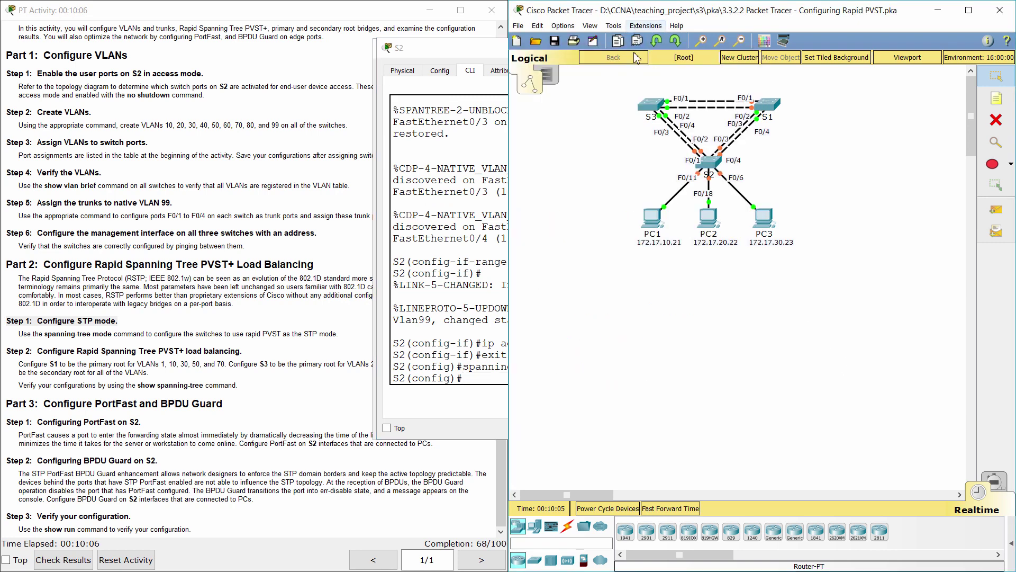
left_click(651, 105)
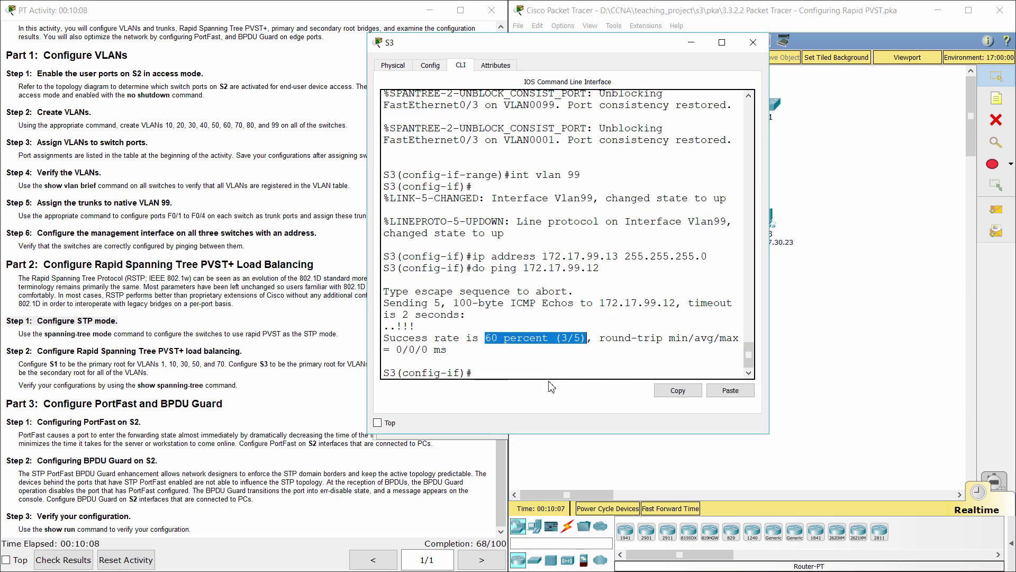
type("exit")
key("Return")
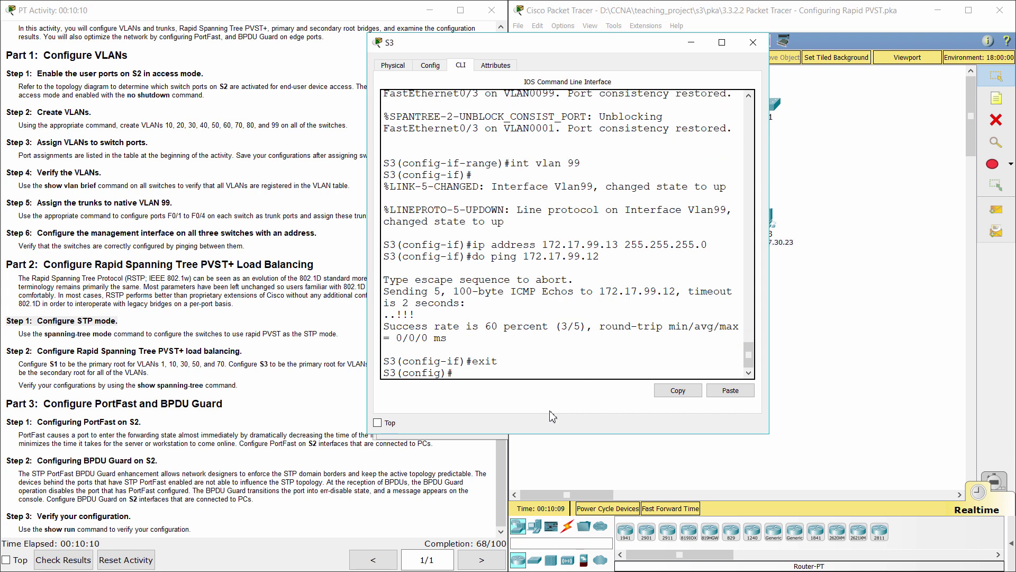
type("spanning-tree mode ra")
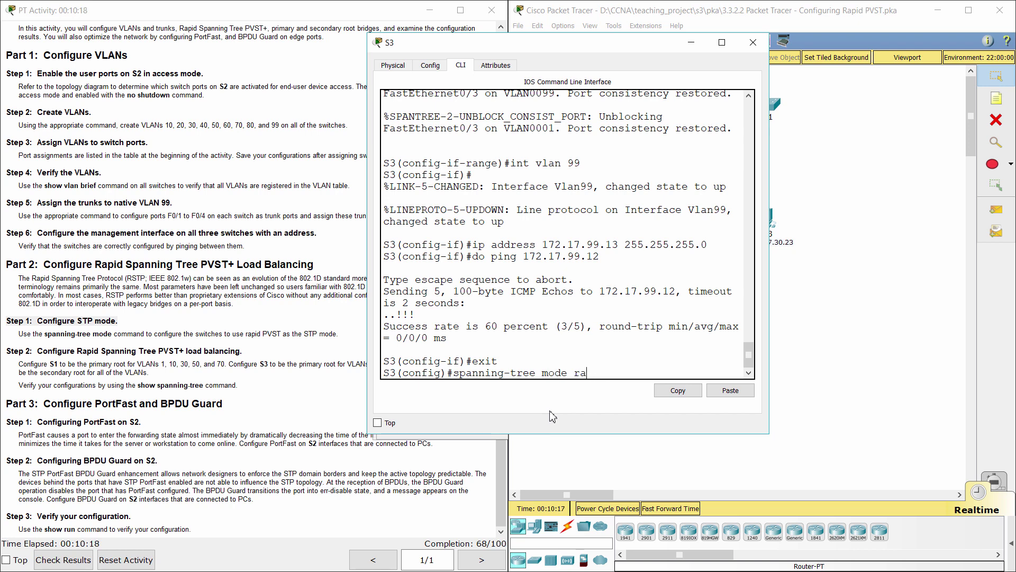
type("[p")
type("ic")
key("BackSpace")
key("BackSpace")
key("BackSpace")
type("pid-")
key("Return")
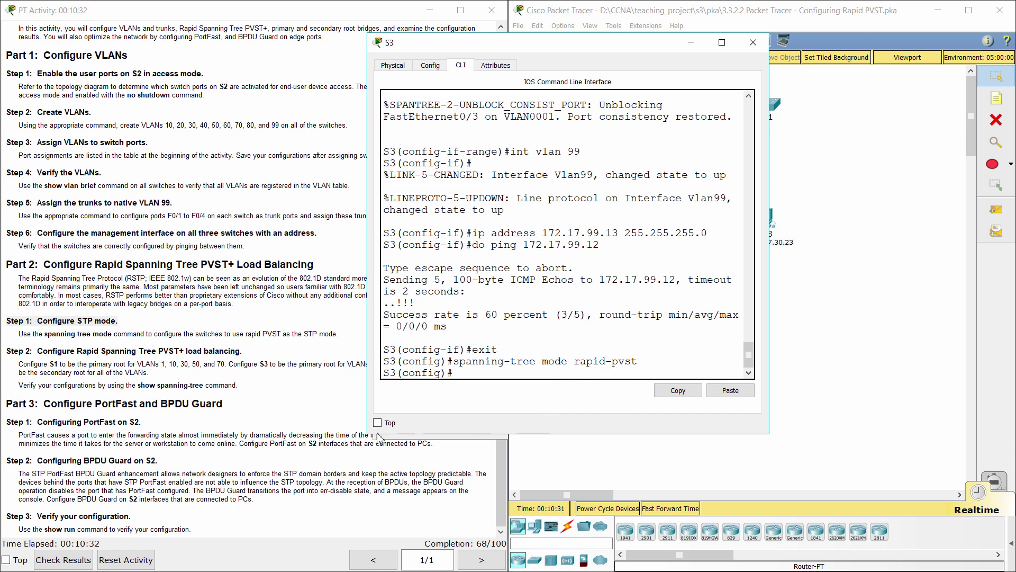
- Highlight the Part 2 Step 2 load balancing instructions on primary and secondary roots, then go back to the S3 console
left_click(289, 383)
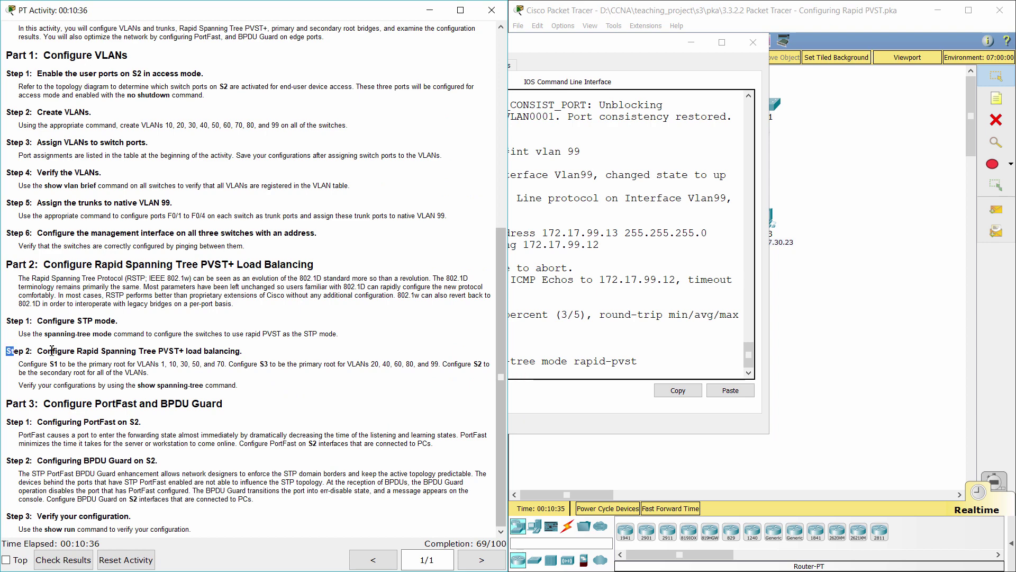
left_click_drag(6, 352, 254, 355)
left_click(250, 370)
left_click_drag(19, 364, 151, 373)
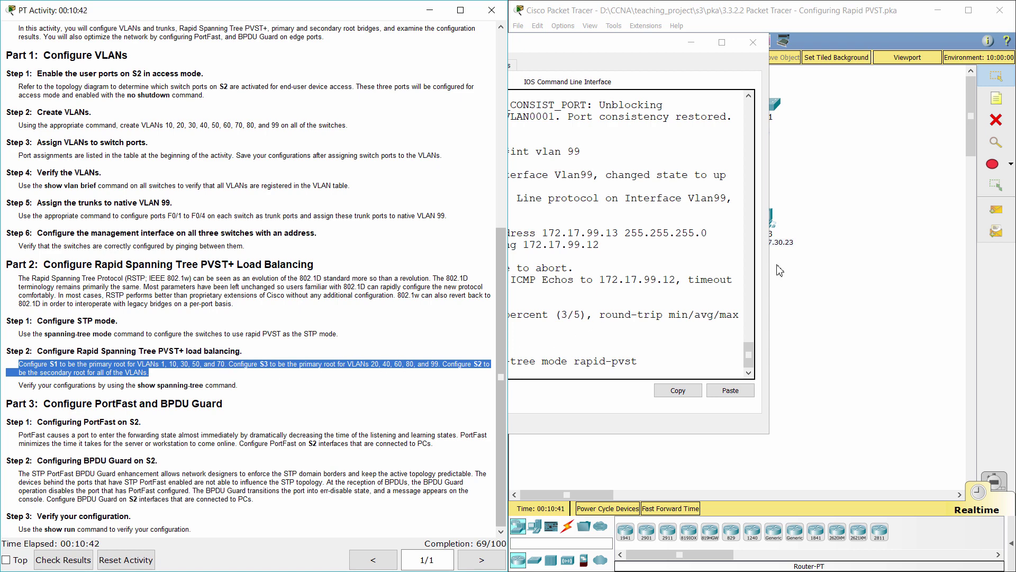
left_click(761, 158)
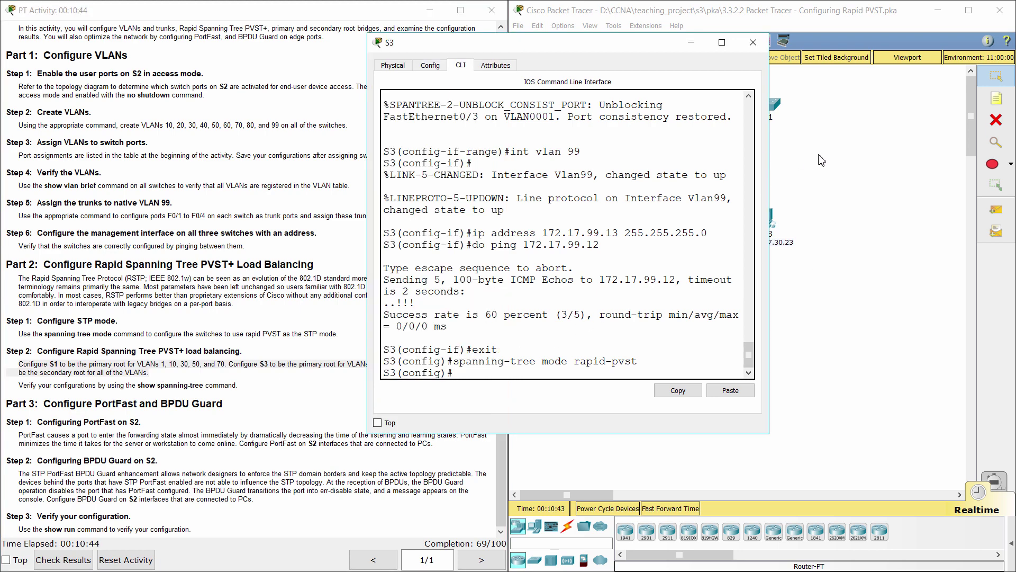
- Make switch S1 the primary spanning-tree root for VLANs 1, 10, 30, 50 and 70
left_click(820, 154)
left_click(769, 111)
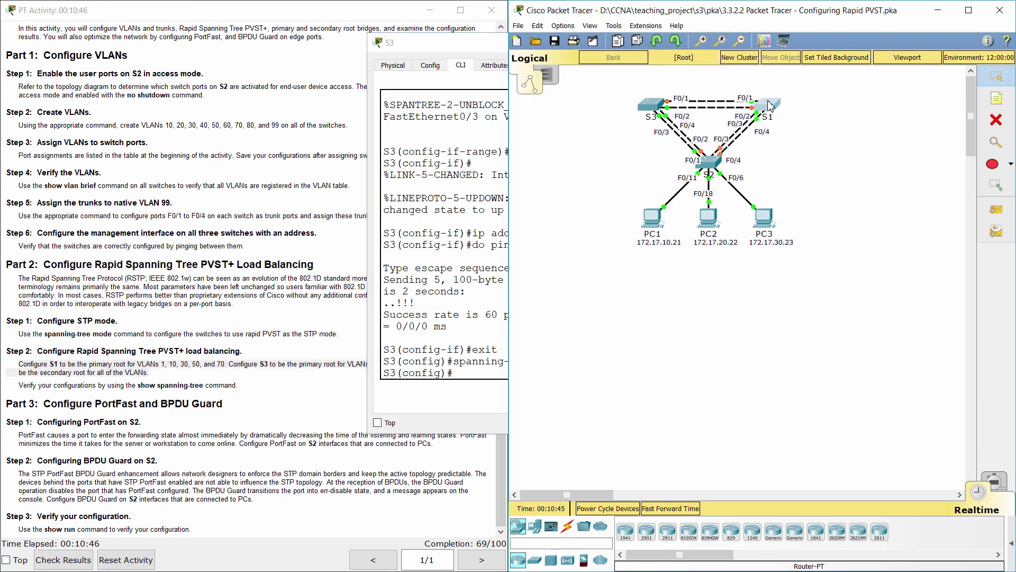
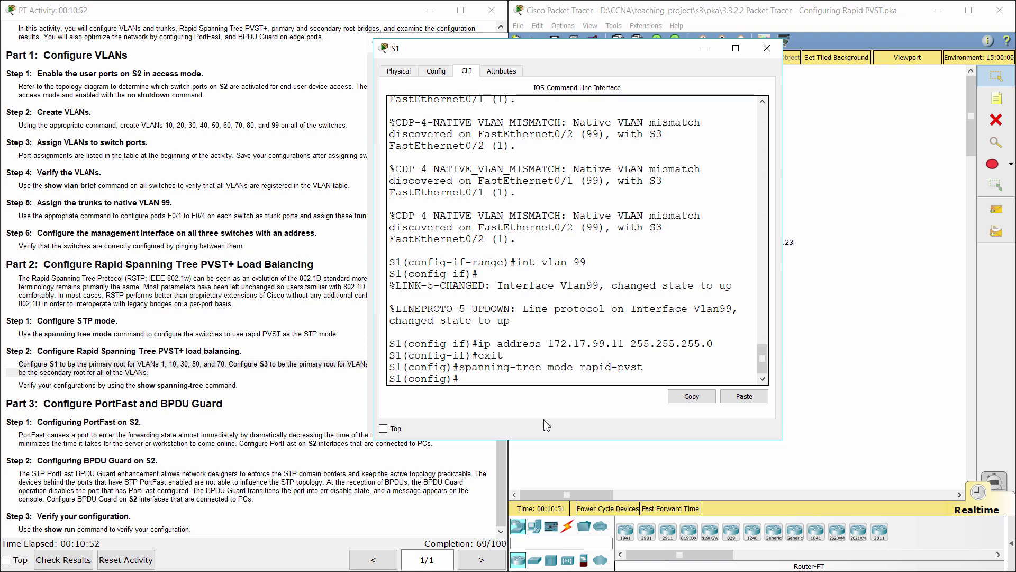
type("spanning-tree vlan 1")
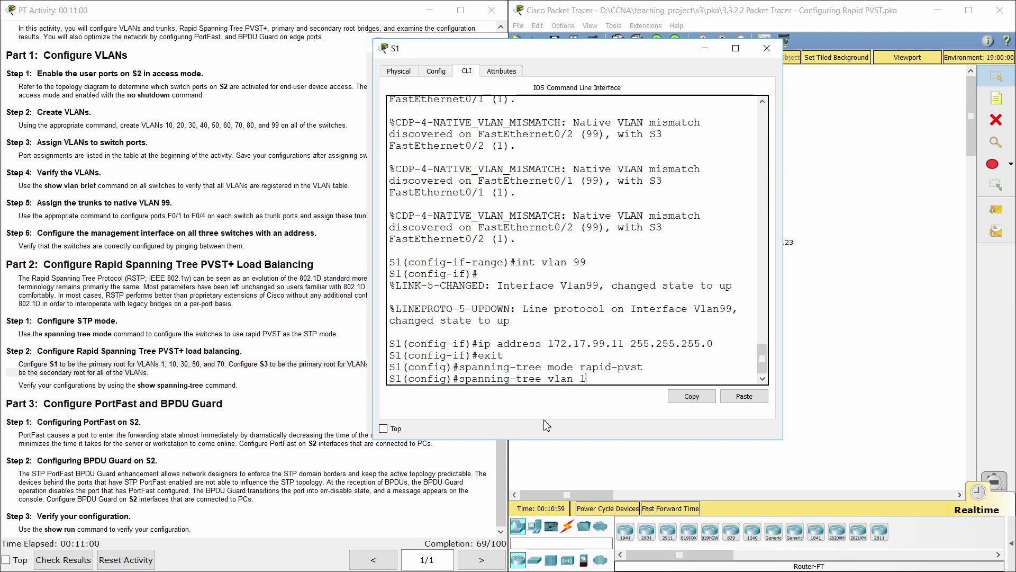
type(",10,30,50,70 root p")
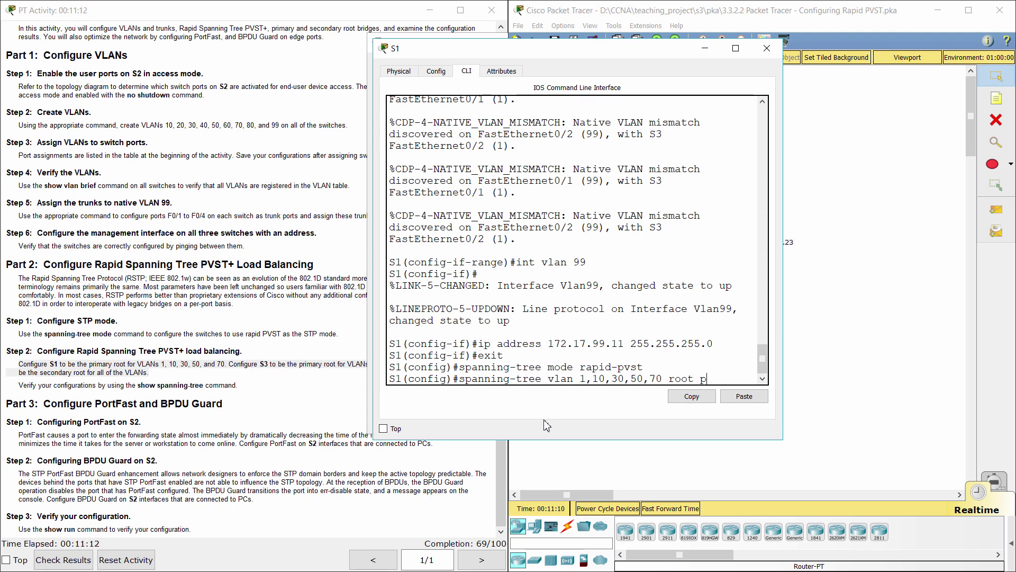
type("rimary")
key("Return")
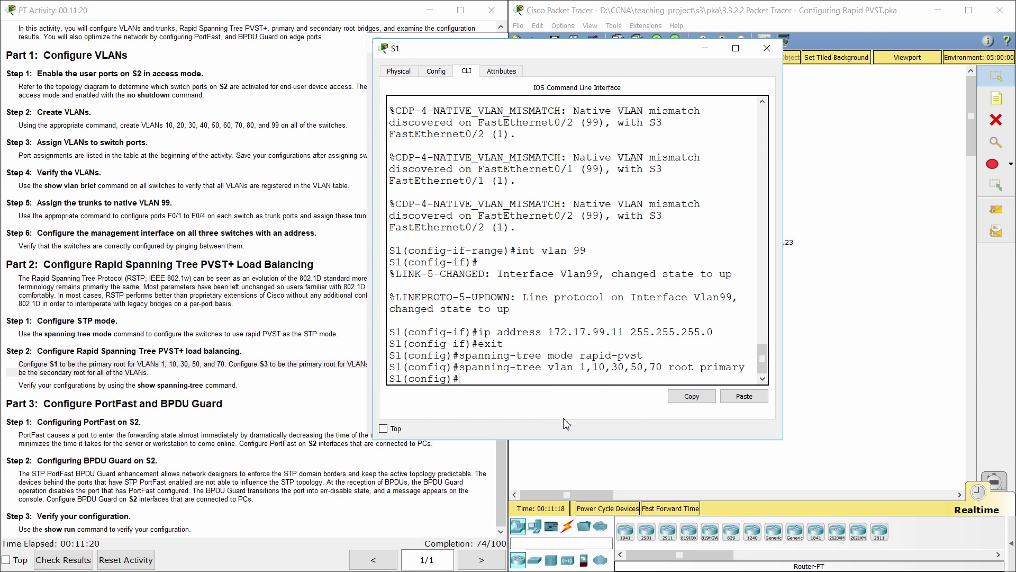
- Highlight the S3 primary root instruction, then make switch S3 the primary spanning-tree root for VLANs 20, 40, 60, 80 and 99
left_click(837, 305)
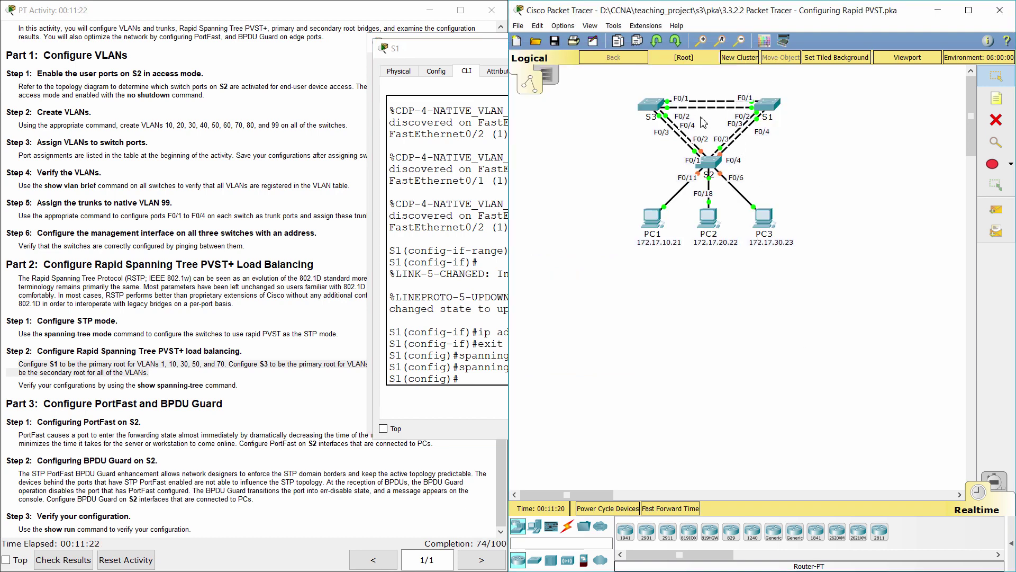
left_click(658, 109)
left_click(337, 393)
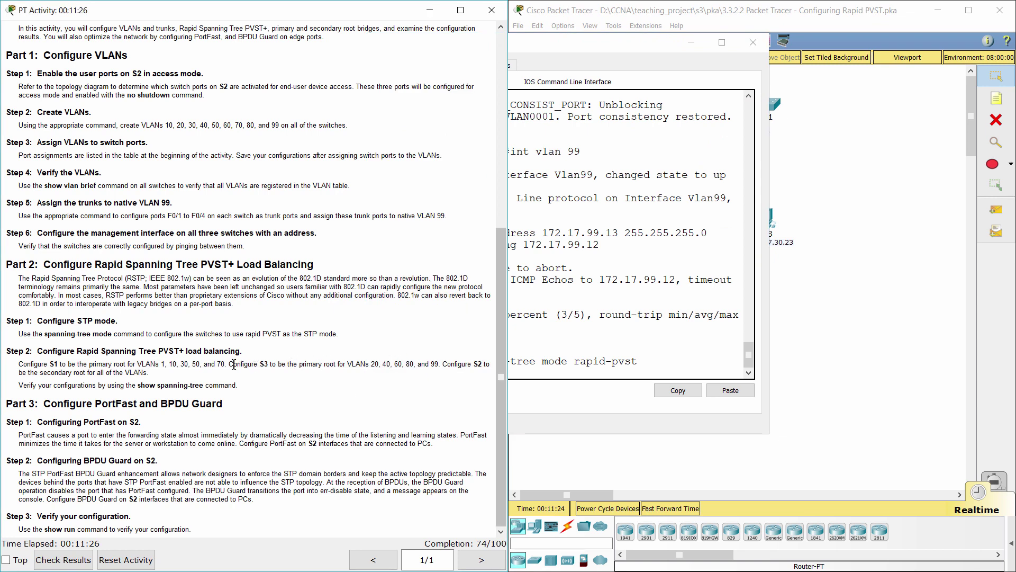
left_click_drag(233, 364, 440, 360)
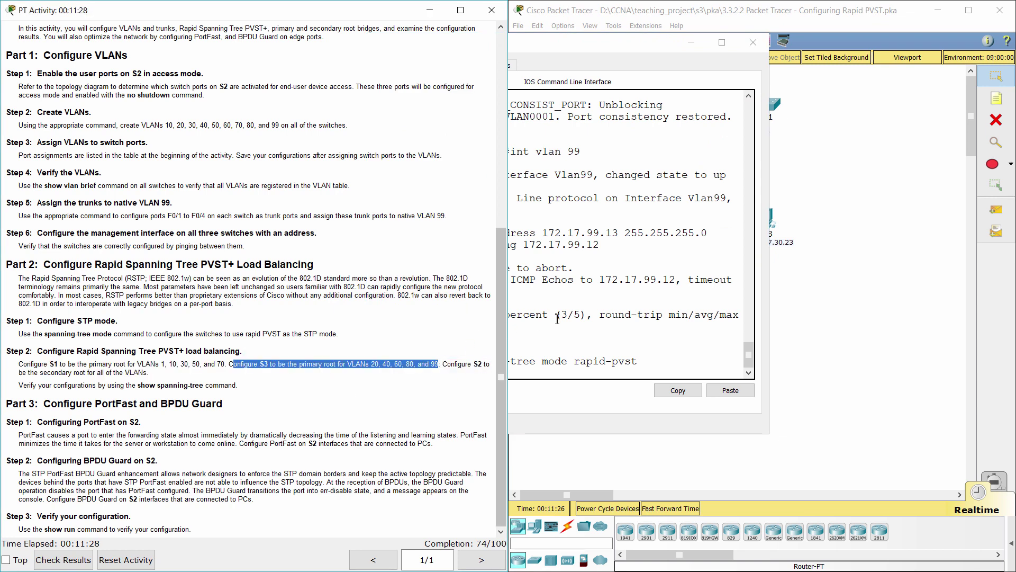
left_click(553, 370)
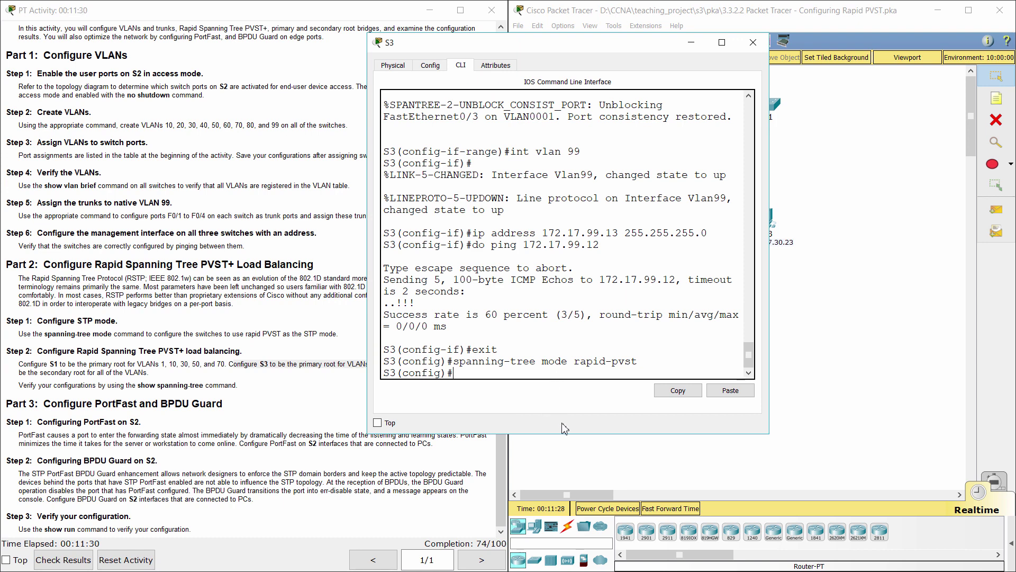
type("spanning-tree vlan 20,")
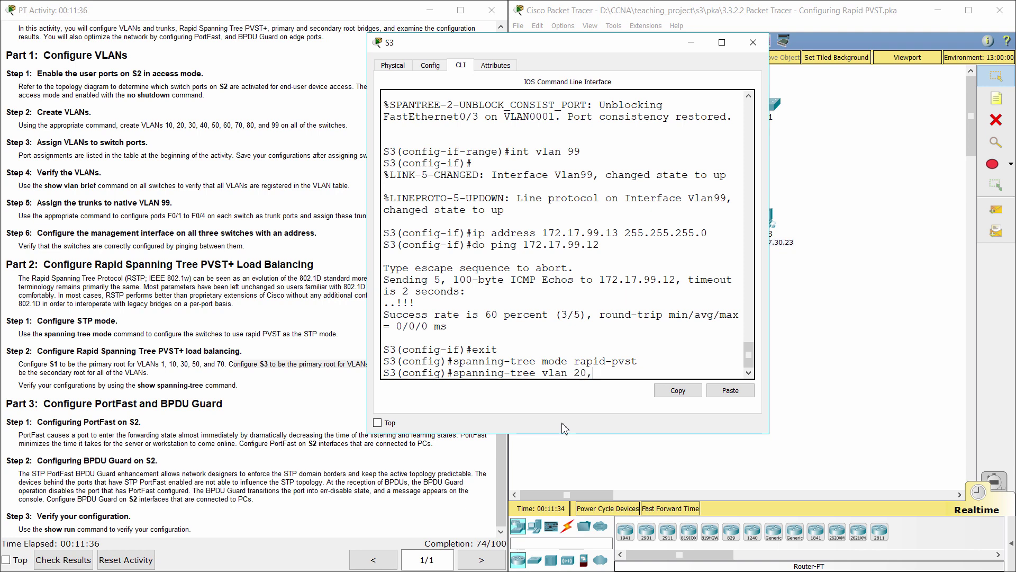
type("40,60,80")
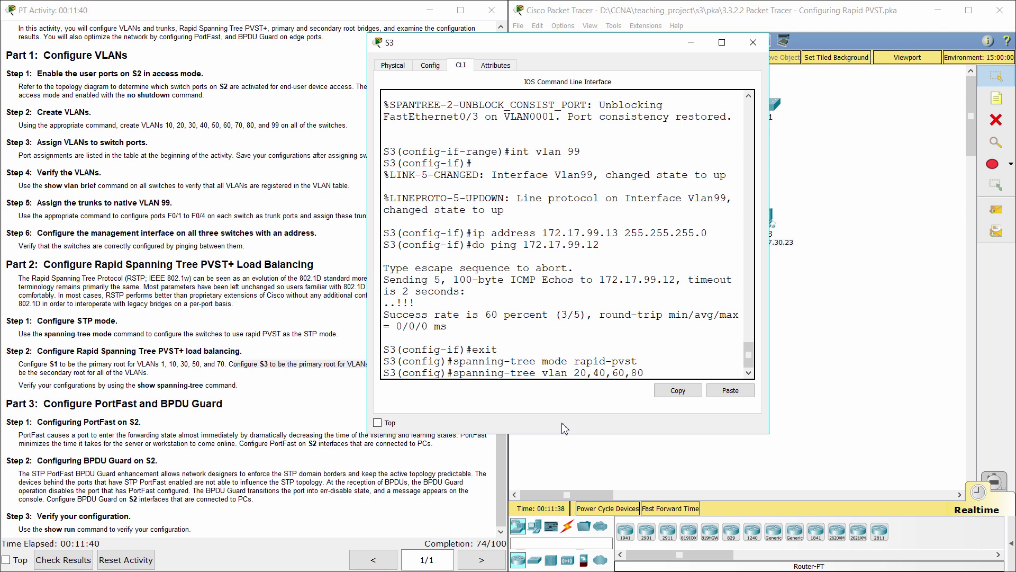
type(",99 root primary")
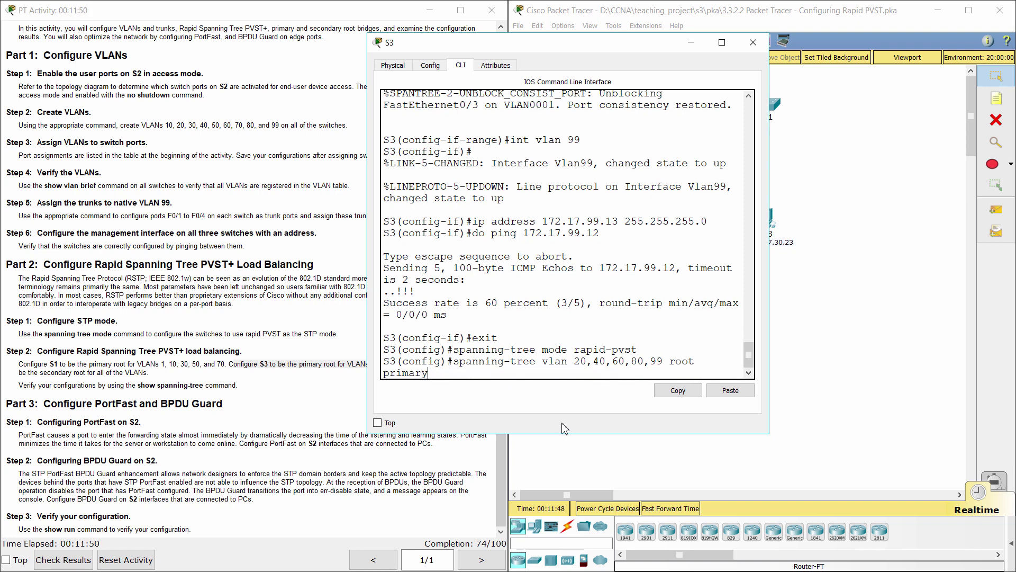
left_click_drag(770, 326, 803, 326)
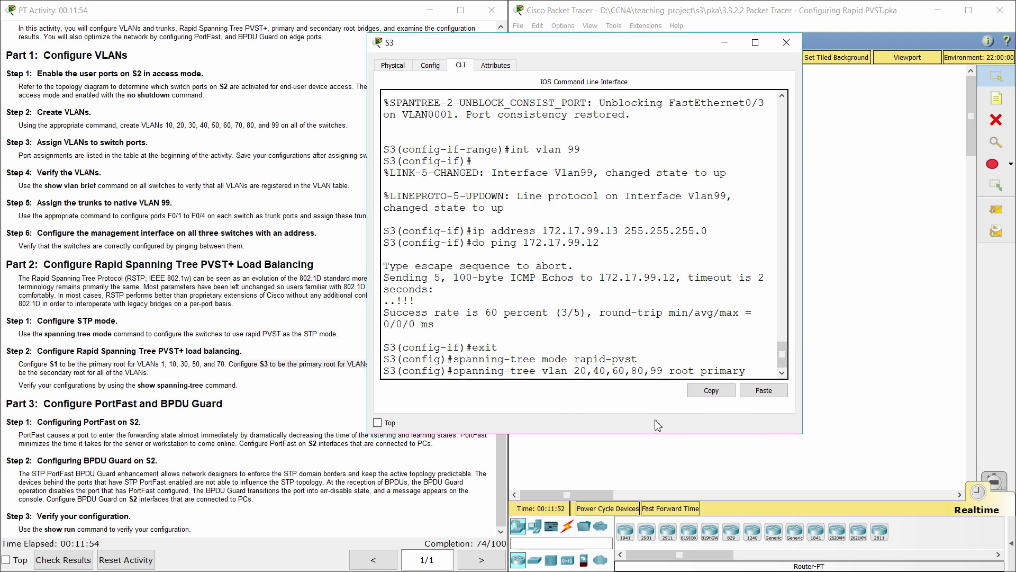
key("Return")
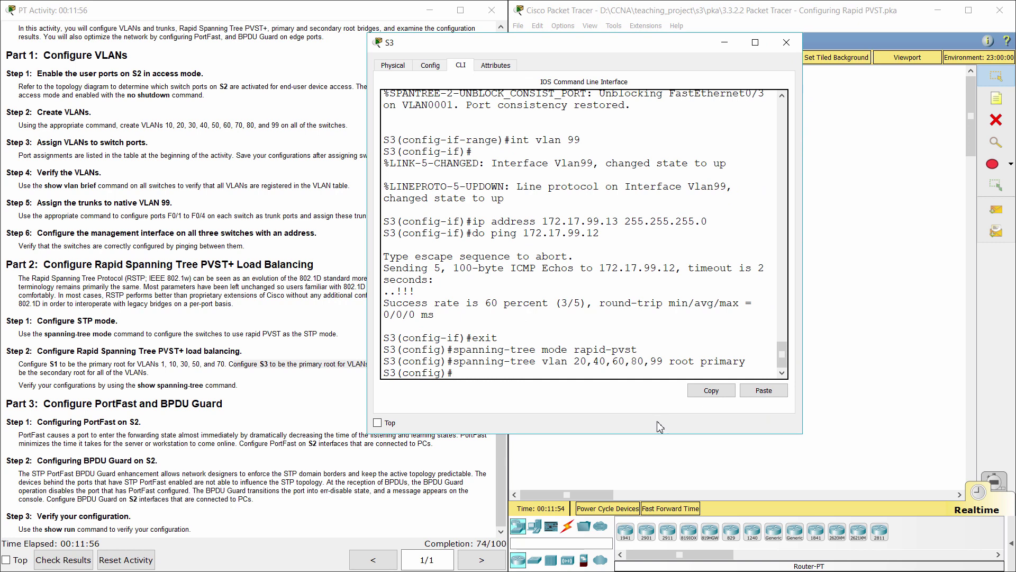
- Highlight the S2 secondary root instruction, then make switch S2 the secondary root for VLANs 1, 10, 20, 30, 40, 50, 60, 70, 80 and 99
left_click(283, 389)
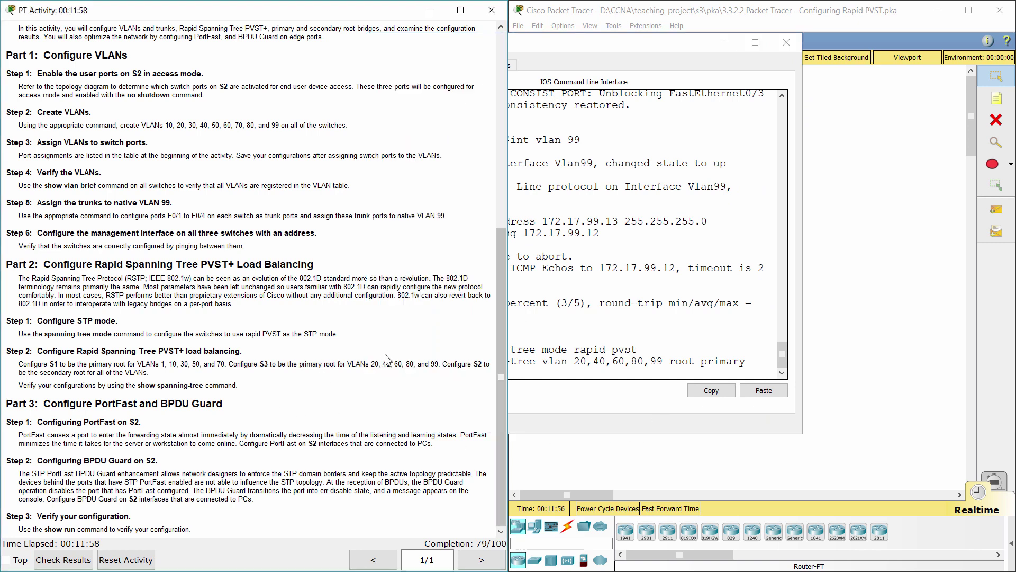
left_click_drag(443, 363, 476, 372)
left_click(880, 328)
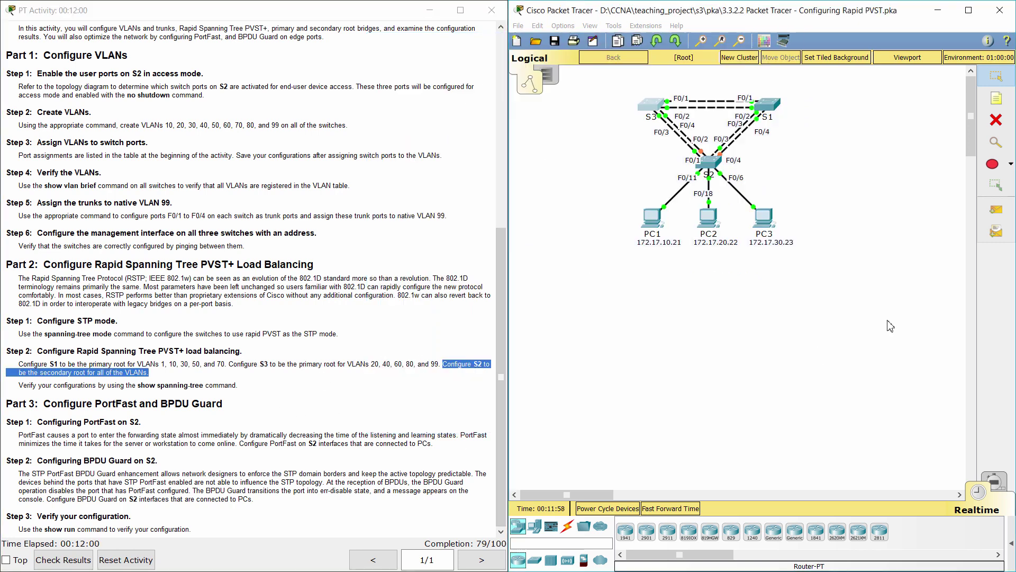
left_click(738, 169)
left_click(721, 158)
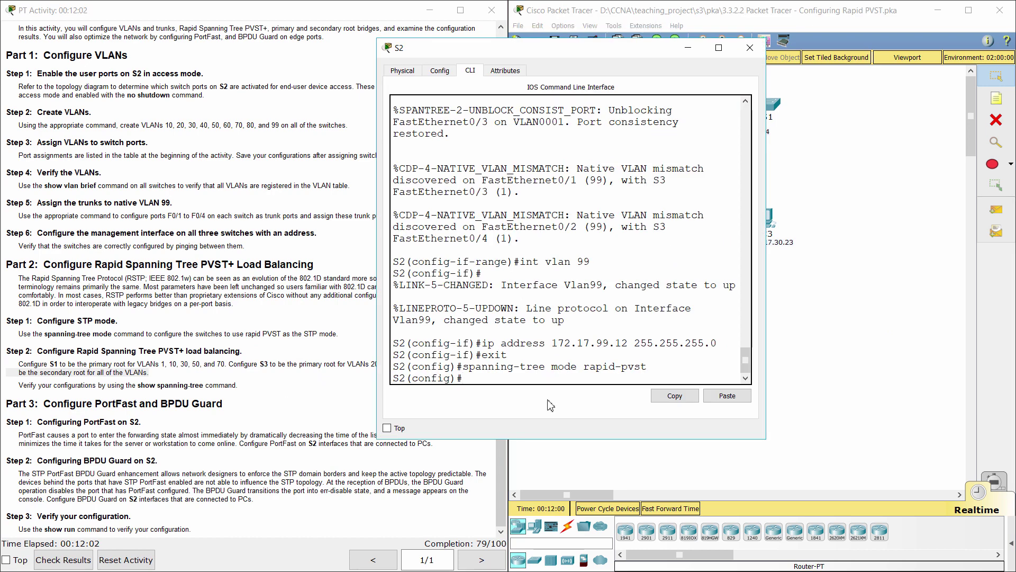
type("spanning-tree vlan 1,")
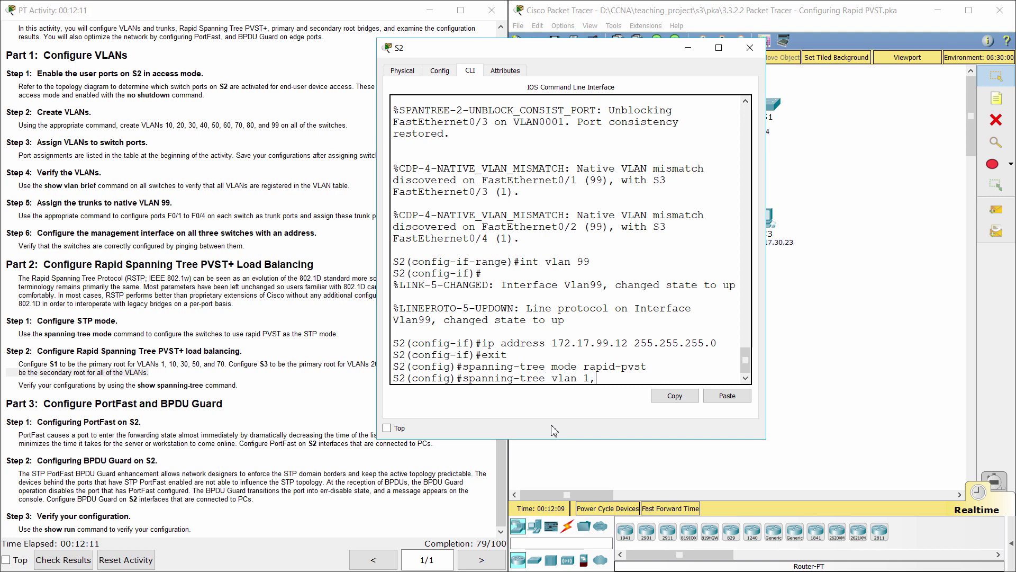
type("10,20,30,40,50,60,70,80")
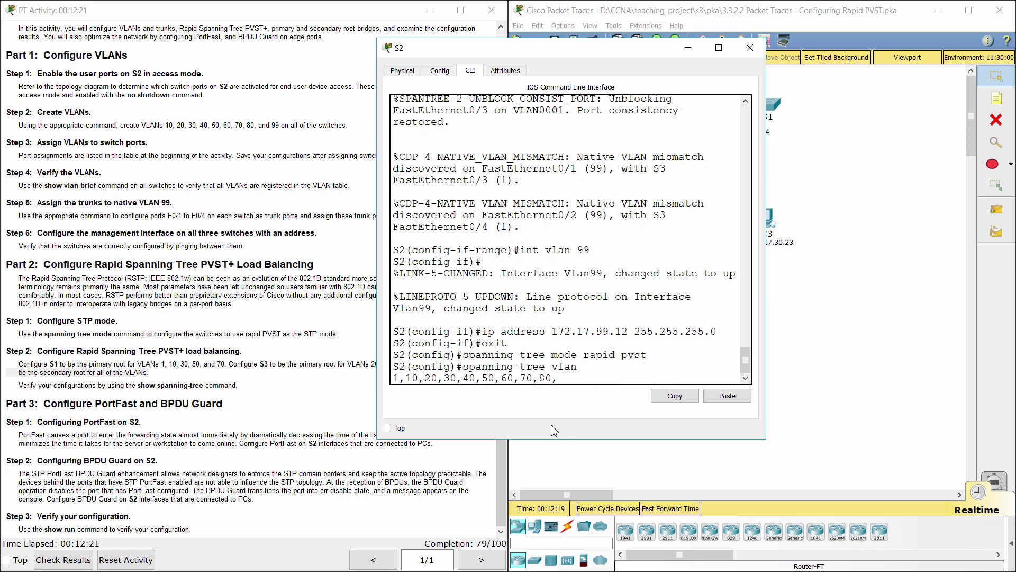
type(",99 root")
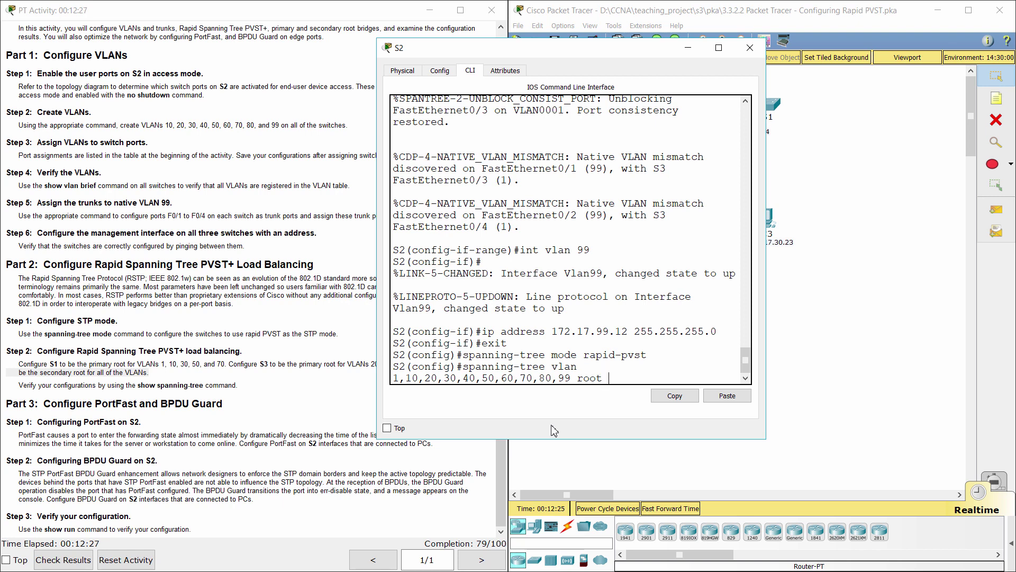
type(" secondary")
key("Return")
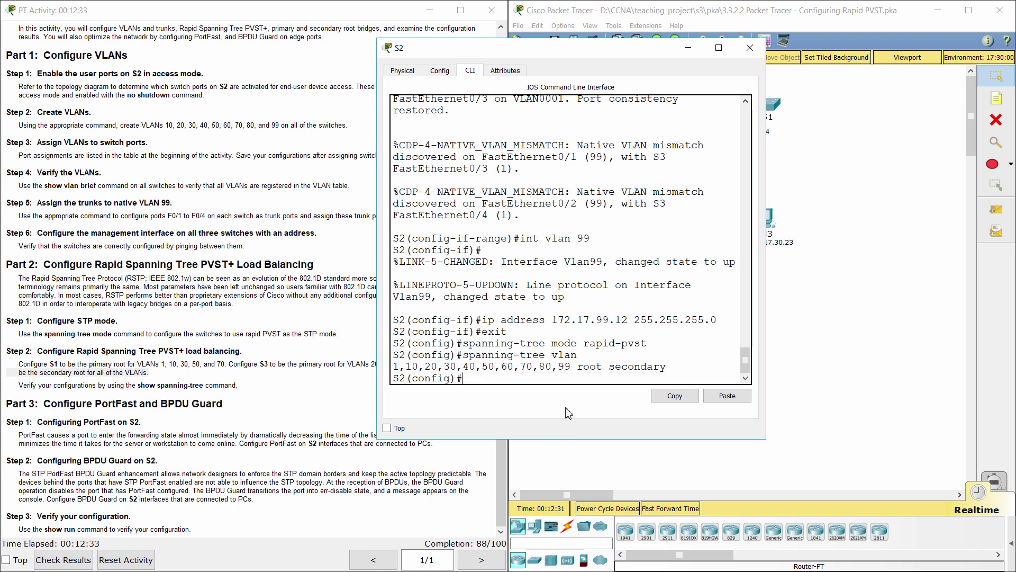
- Highlight the verification instruction, then run do show spanning-tree on switch S1 and page through the output for all VLANs
left_click(240, 393)
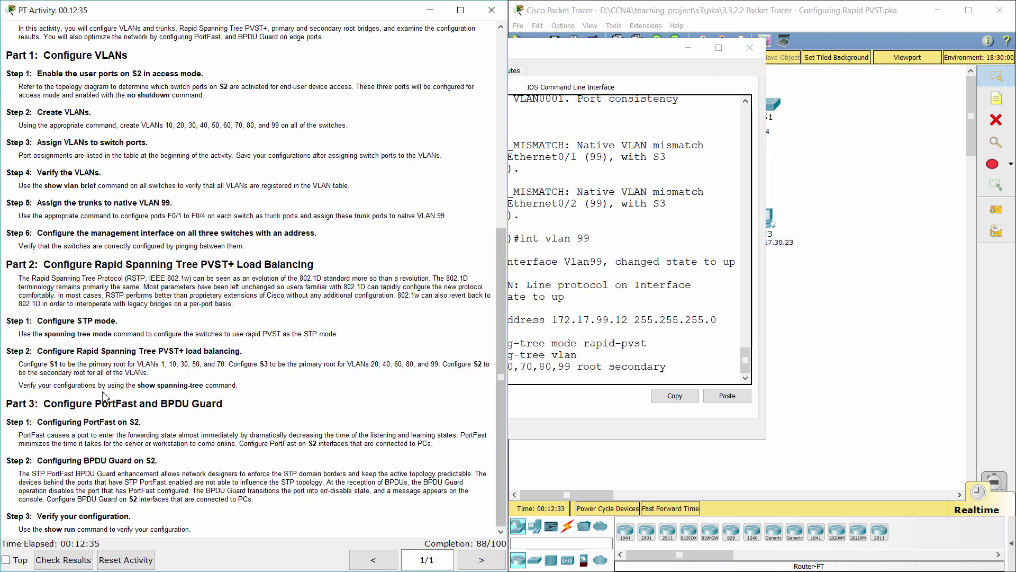
left_click_drag(19, 386, 238, 386)
left_click(905, 189)
left_click(765, 113)
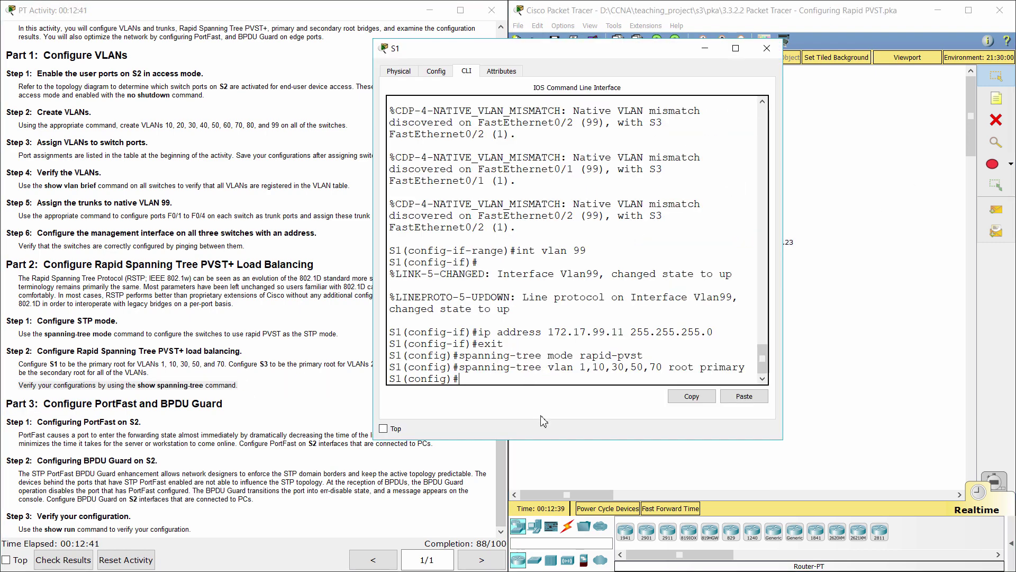
type("do show")
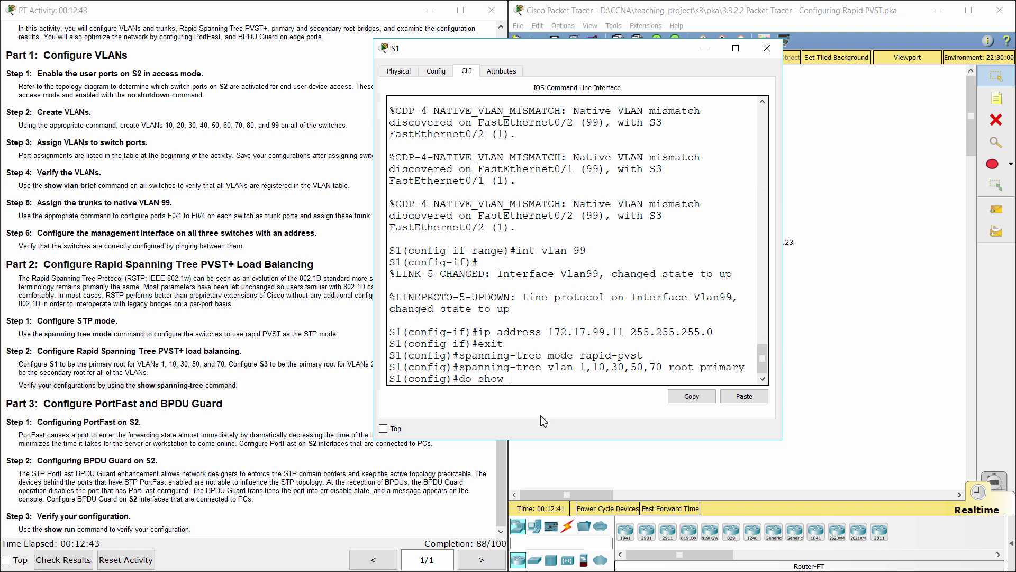
type(" spanning-tree")
key("Return")
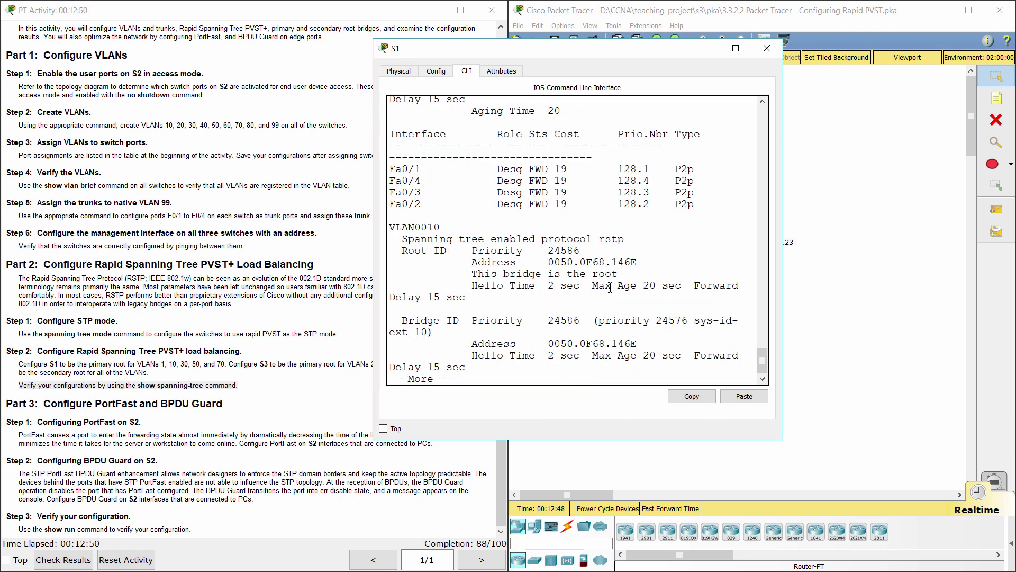
key("space")
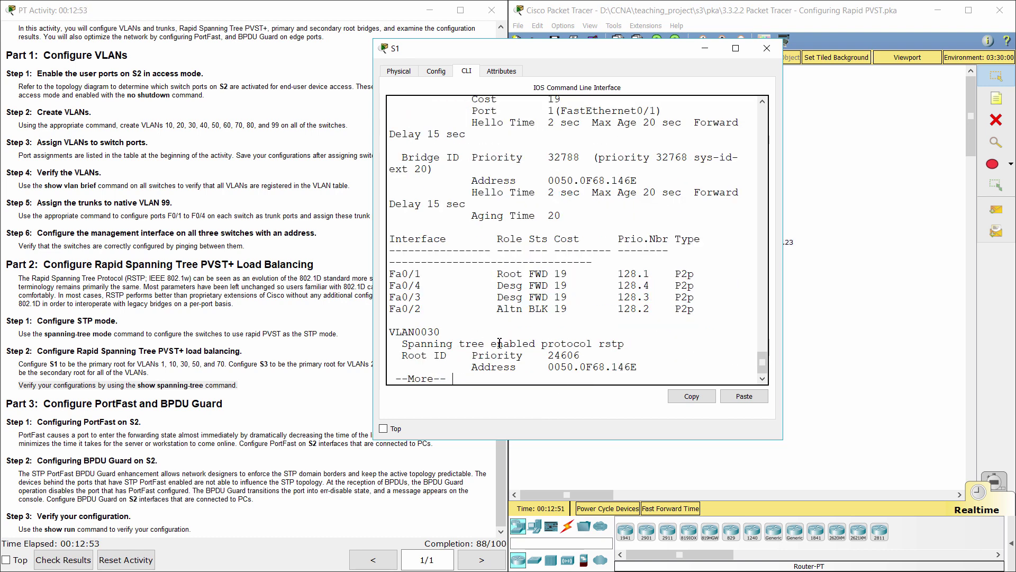
key("space")
key("space")
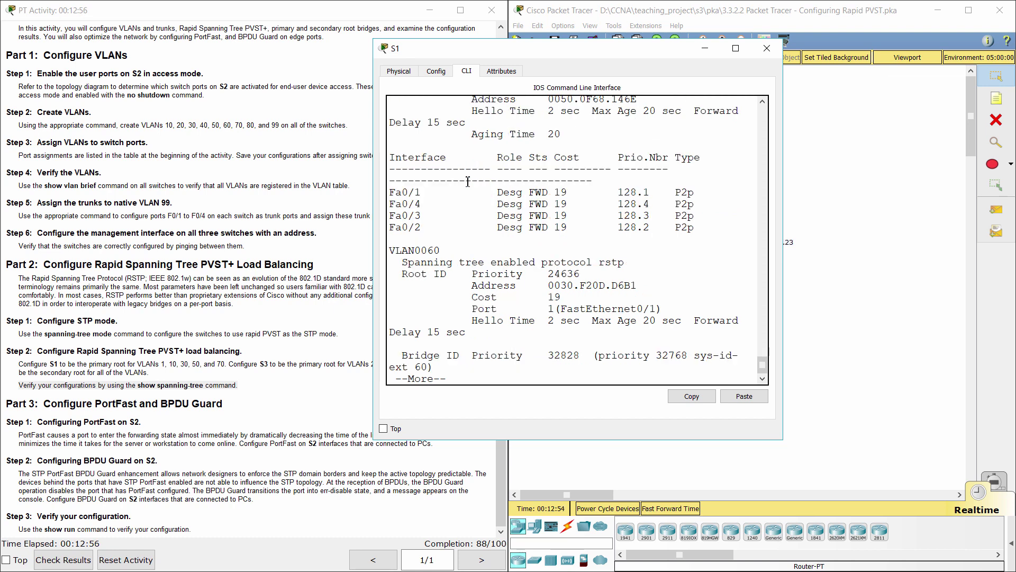
key("space")
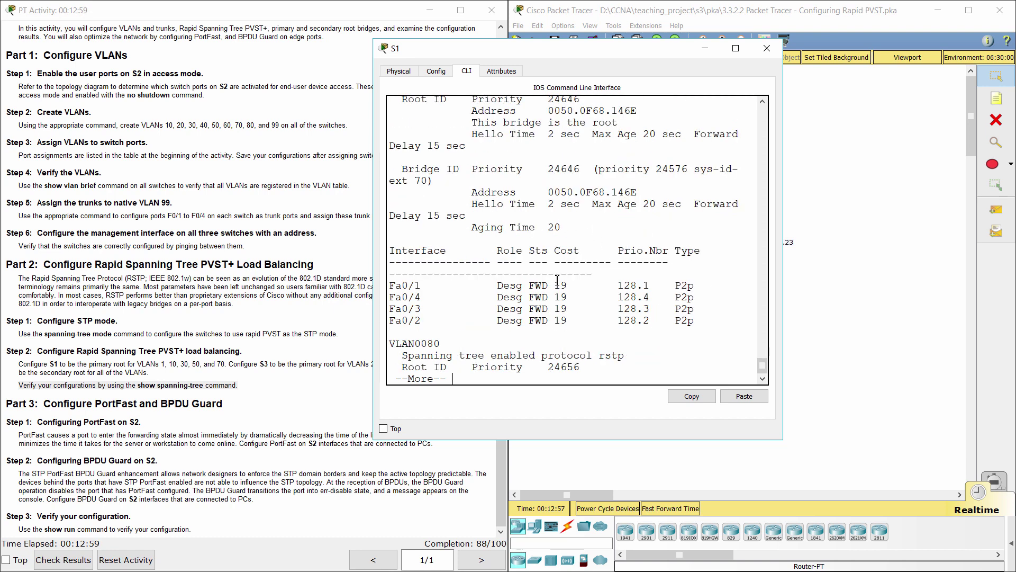
key("space")
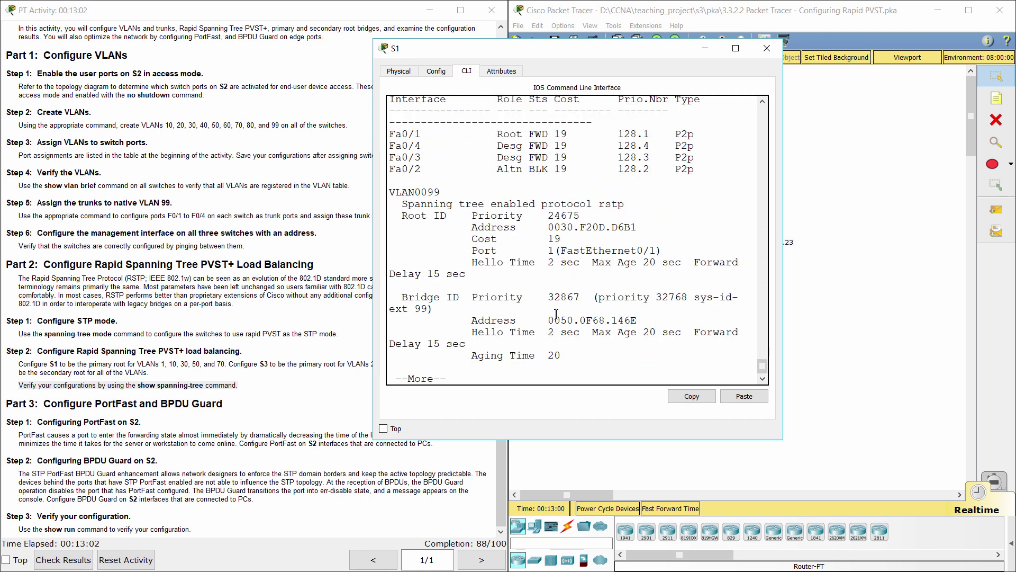
key("space")
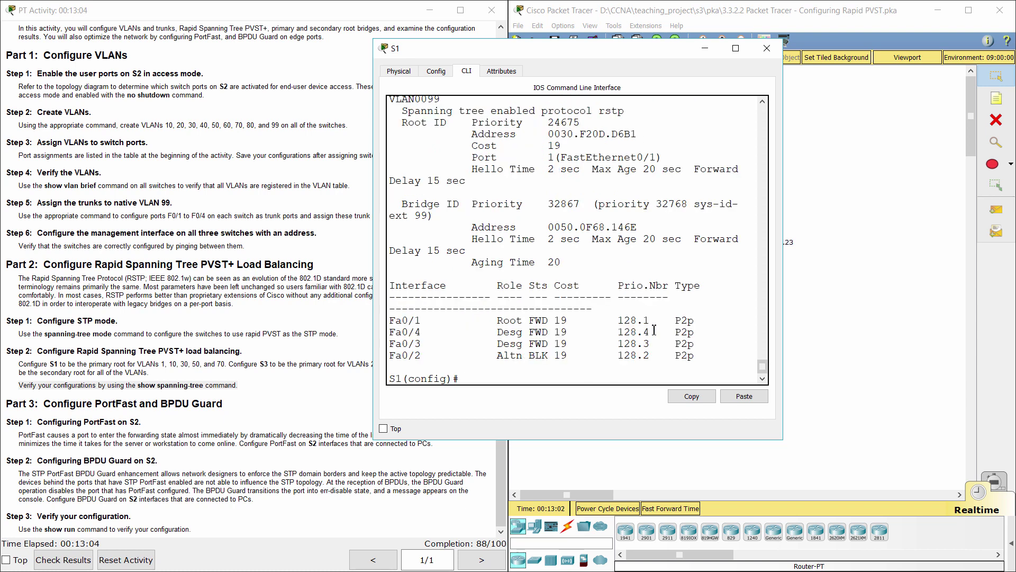
- Run do show spanning-tree on switch S2, page through to VLAN 99 and review the root and port roles for the VLANs
left_click(791, 271)
left_click(712, 169)
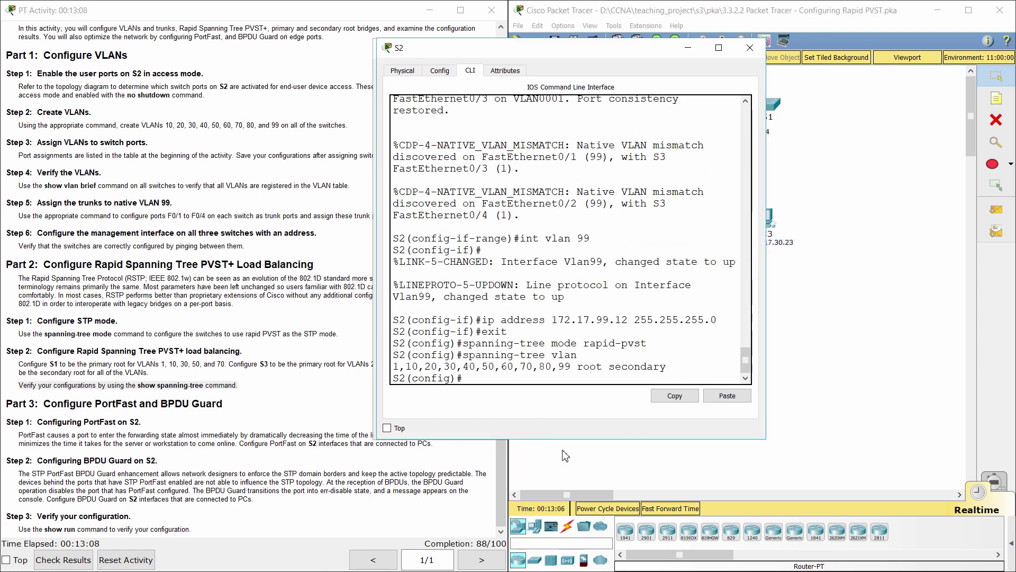
type("do show spanning")
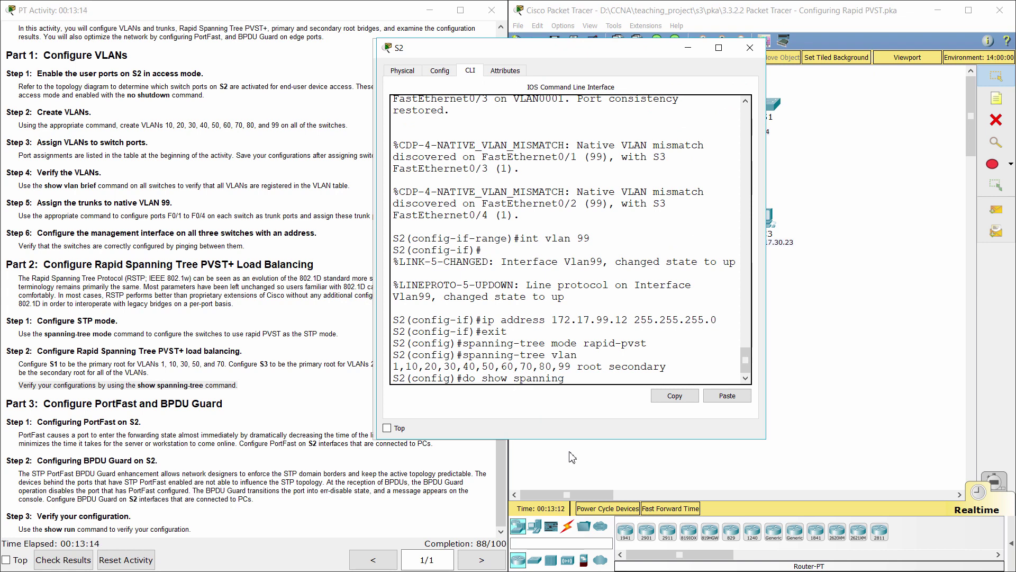
type("-tree")
key("Return")
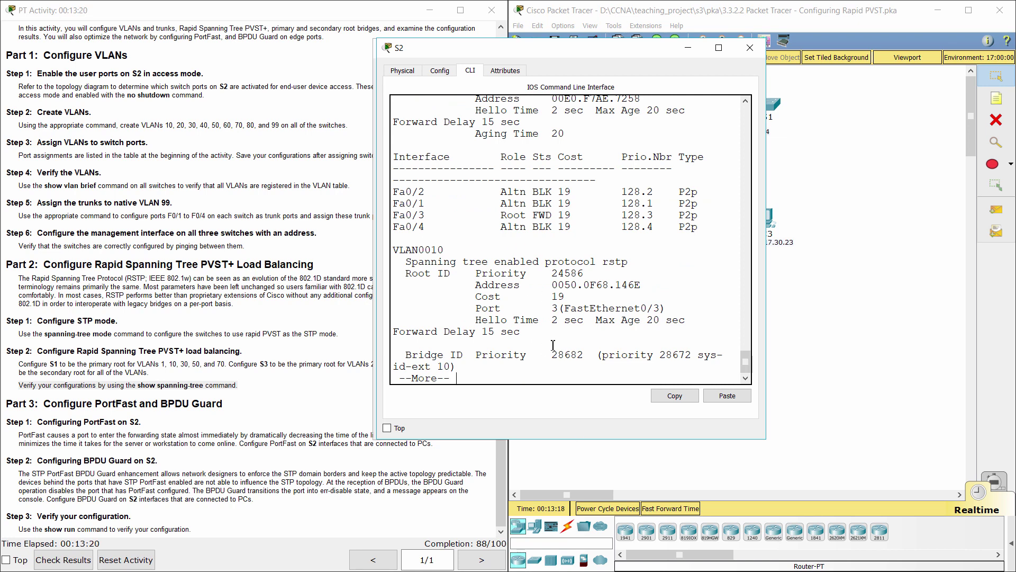
key("space")
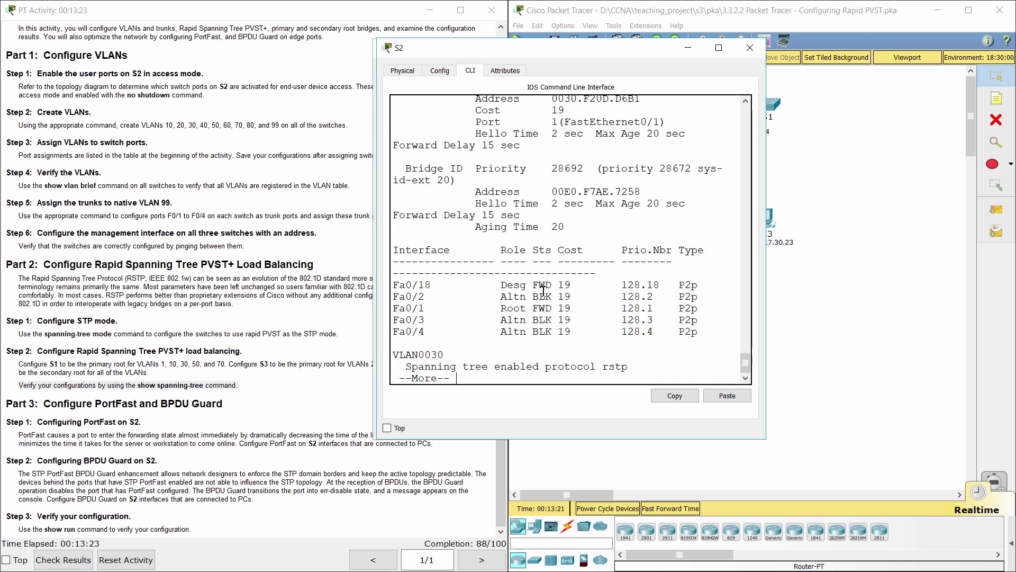
key("space")
key("space")
key("space")
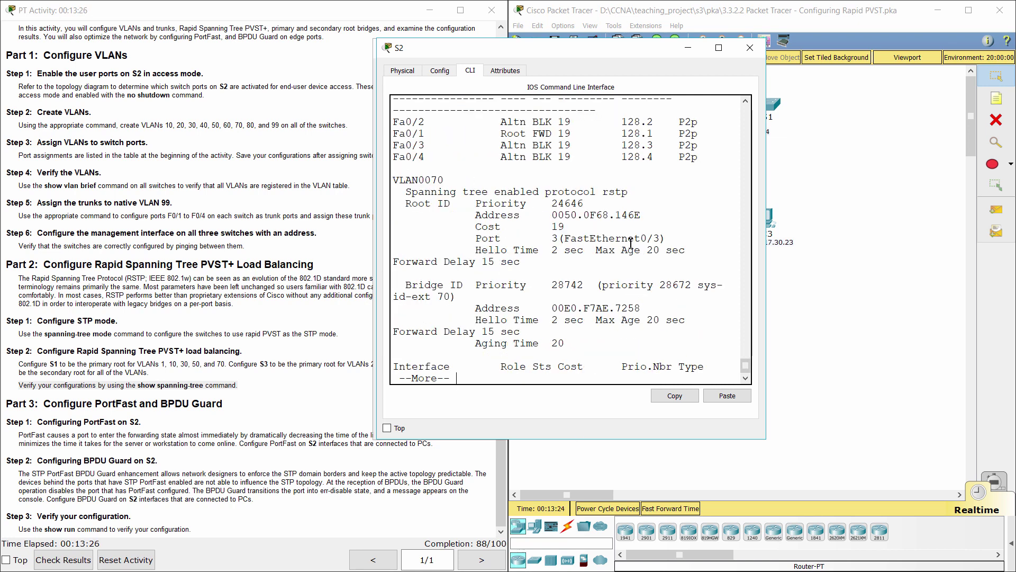
key("space")
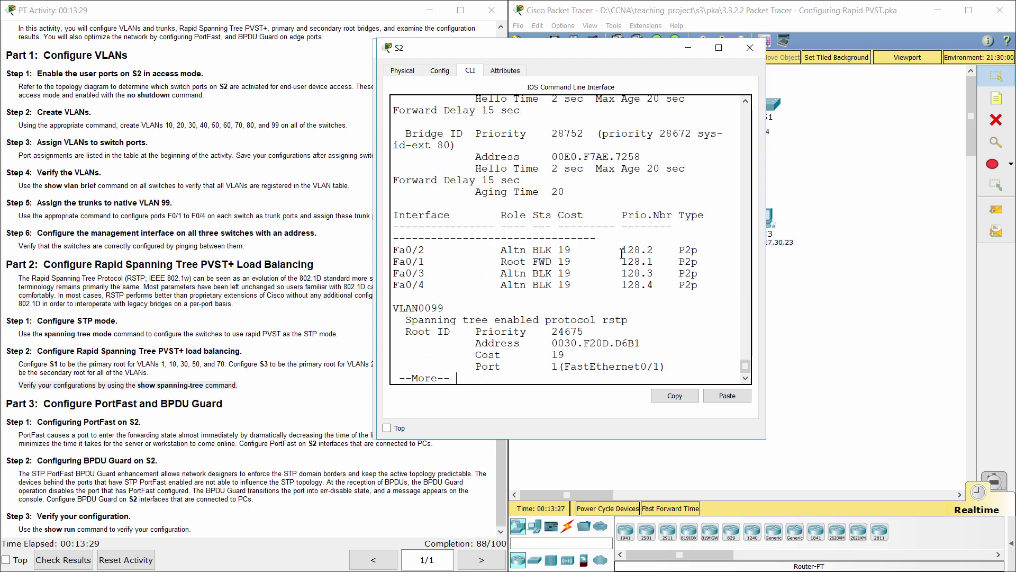
key("space")
scroll(572, 238, "up", 8)
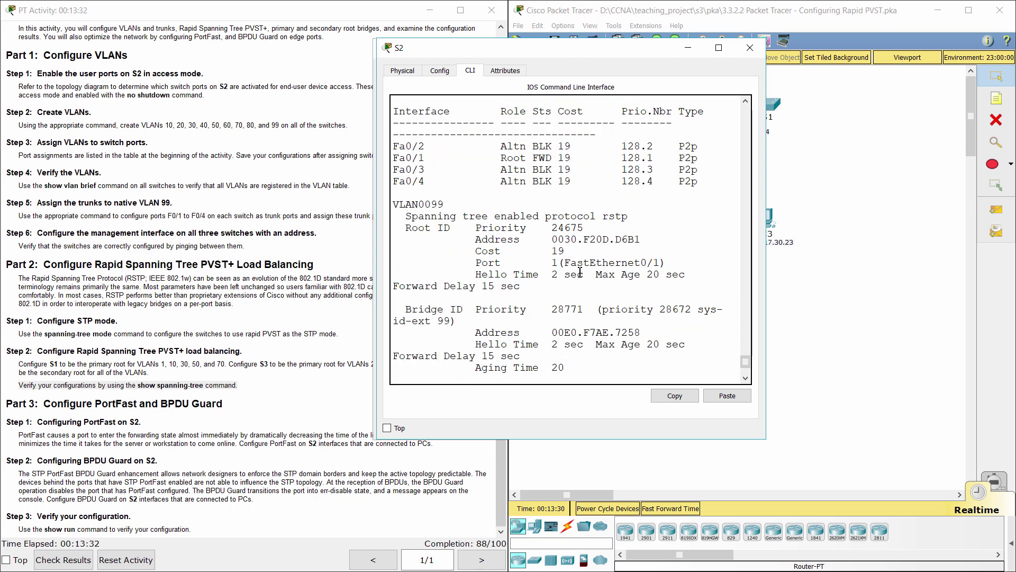
scroll(580, 274, "down", 5)
scroll(580, 273, "up", 20)
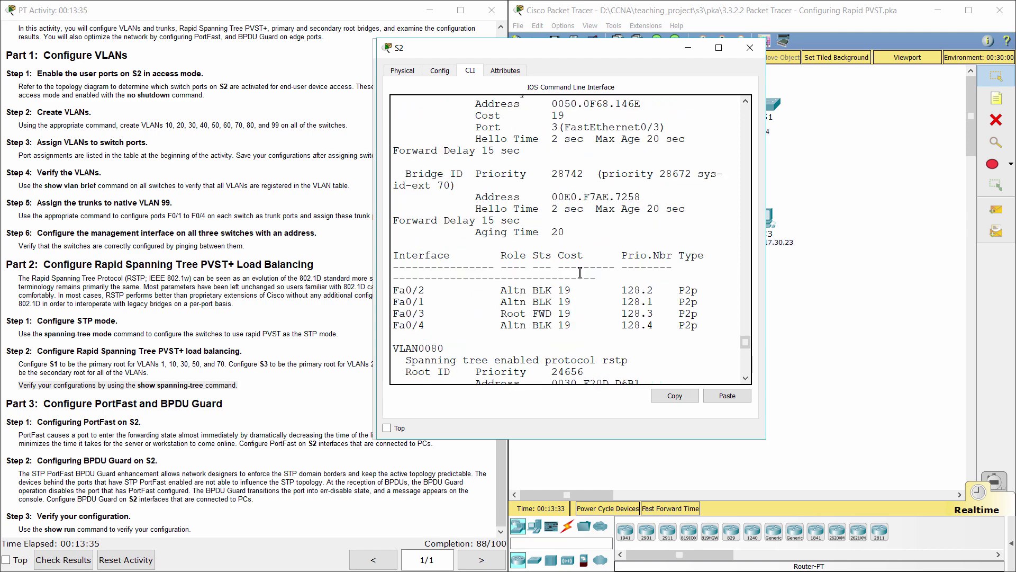
scroll(580, 273, "up", 15)
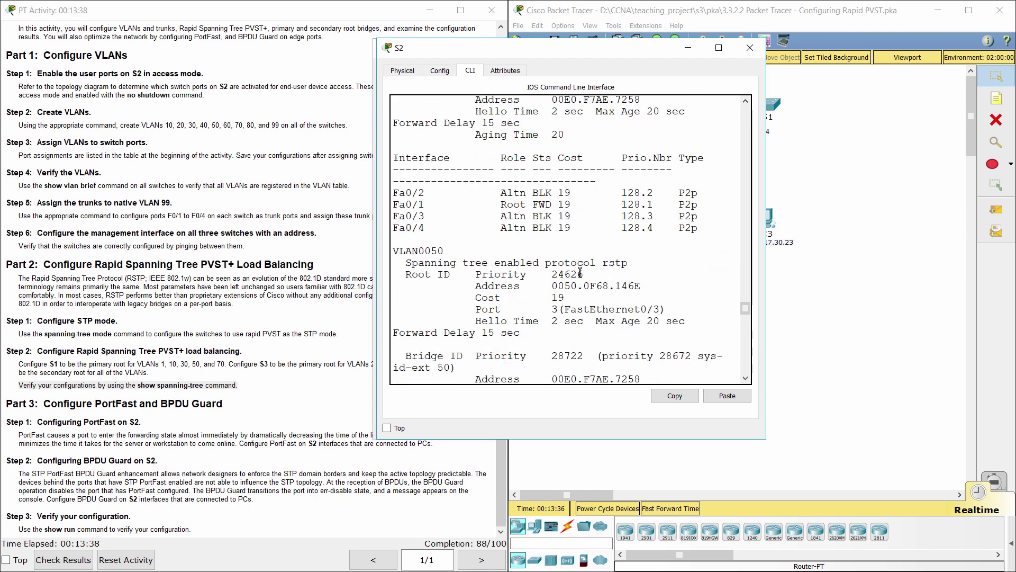
- Run do show spanning-tree on switch S3 and page through the output from VLAN 1 to VLAN 30
left_click(672, 106)
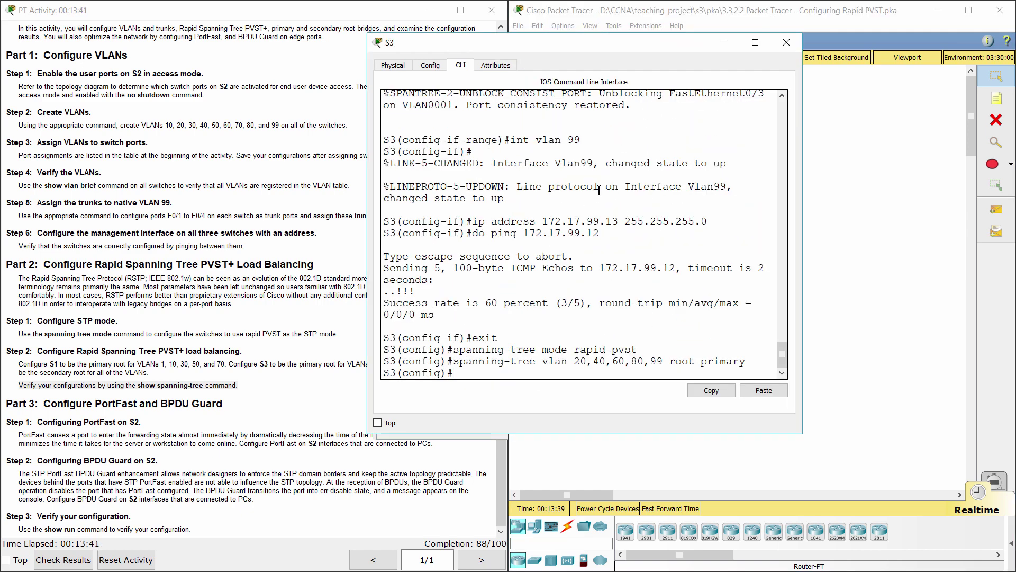
type("do show spanning-tree")
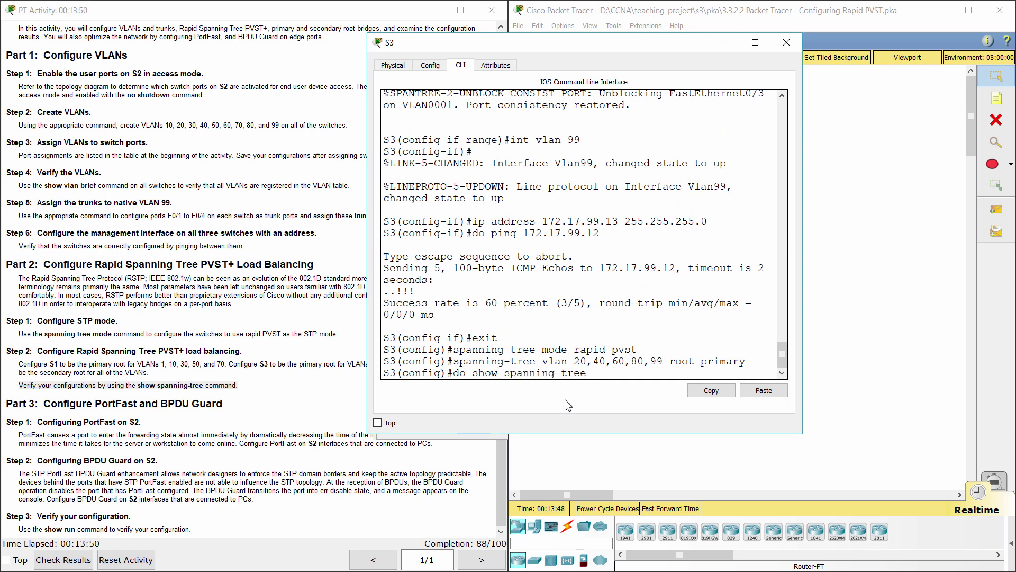
key("Return")
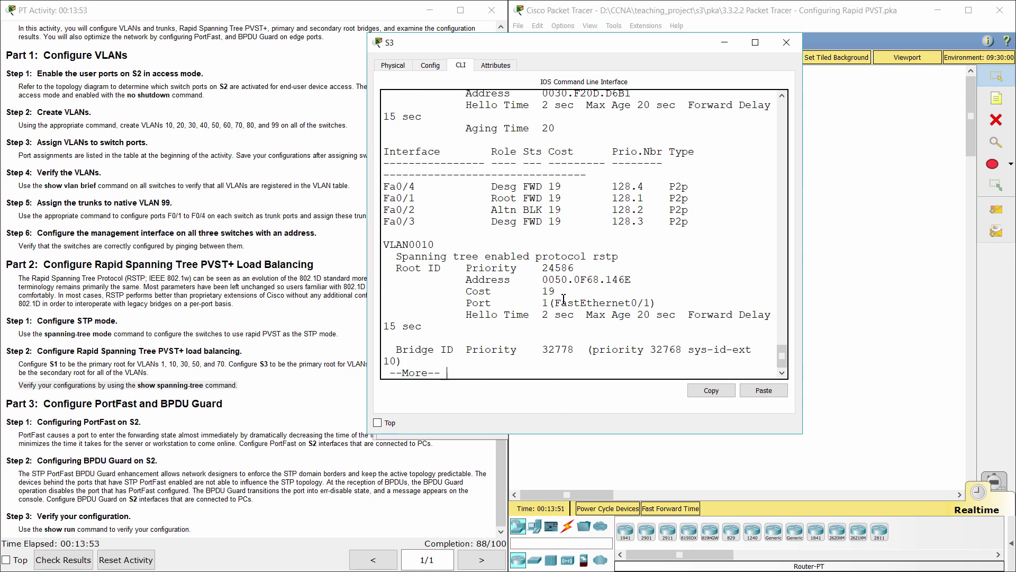
left_click_drag(551, 270, 593, 281)
double_click(556, 268)
left_click(590, 371)
key("space")
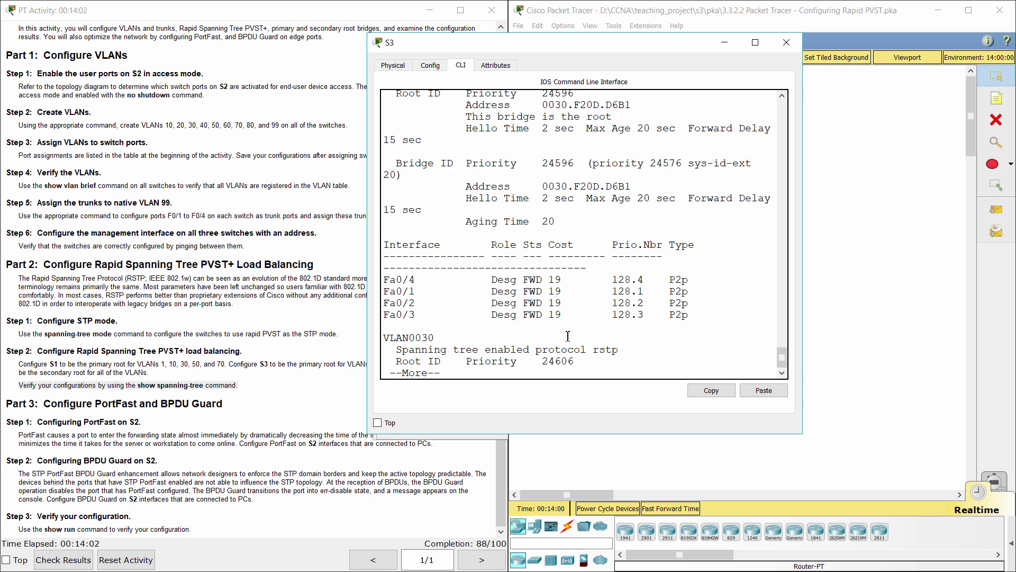
- Examine the root ID, bridge ID and port roles for VLANs 20 to 50 in switch S3's spanning-tree output
scroll(574, 330, "up", 3)
scroll(573, 330, "down", 3)
key("space")
scroll(581, 320, "up", 7)
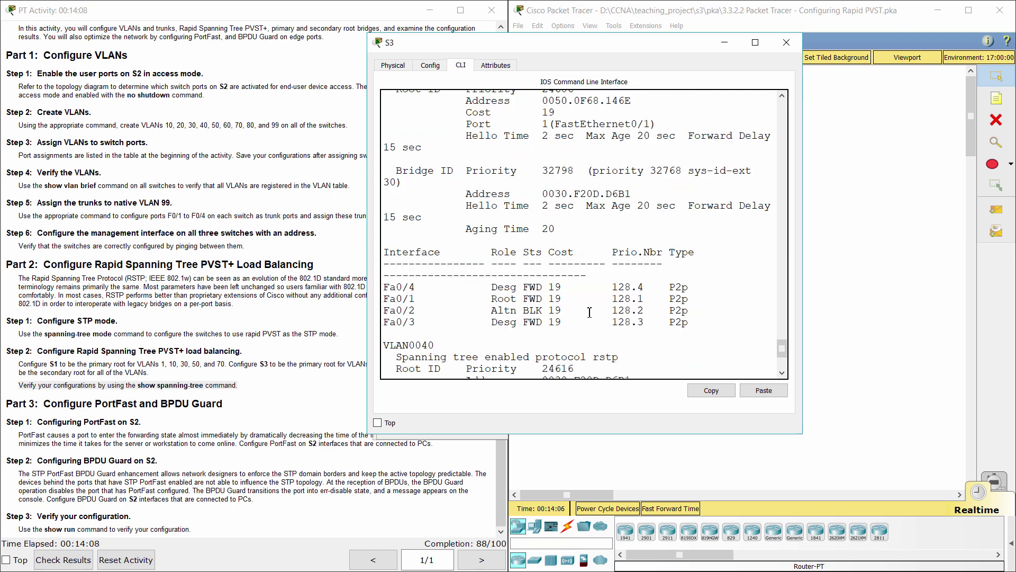
scroll(556, 183, "down", 4)
scroll(556, 183, "up", 3)
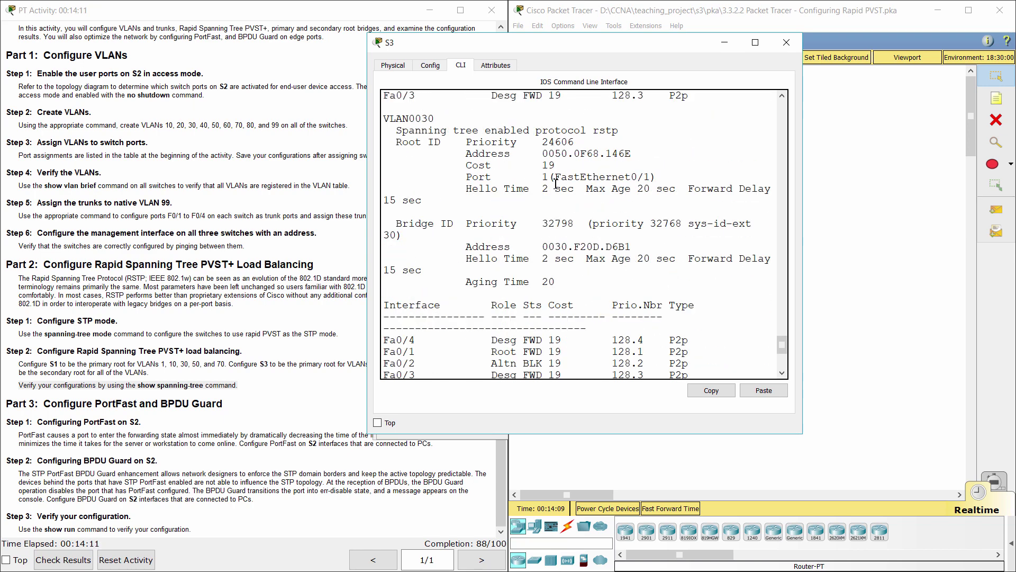
scroll(558, 208, "down", 3)
scroll(560, 215, "down", 3)
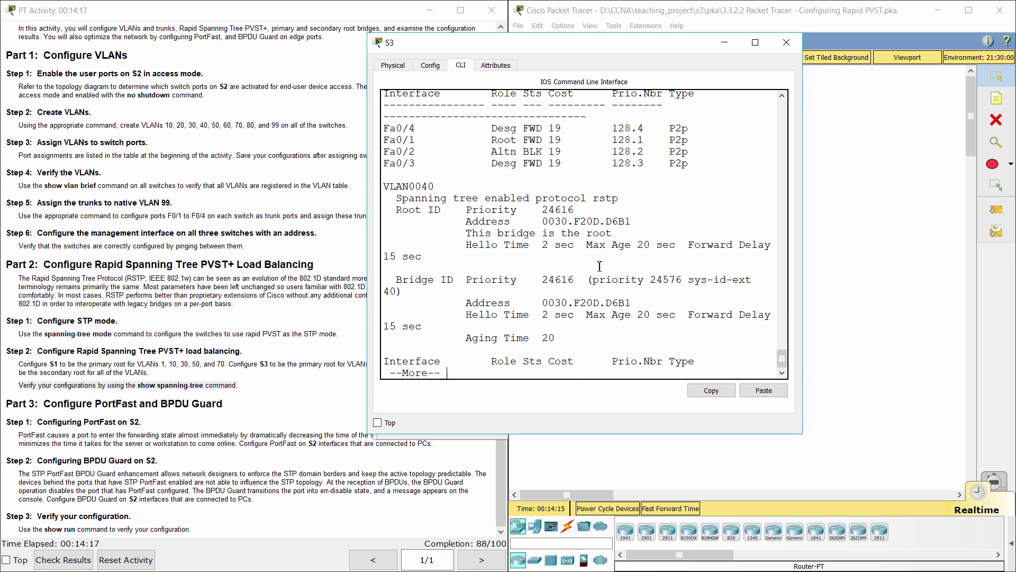
scroll(619, 313, "up", 3)
key("space")
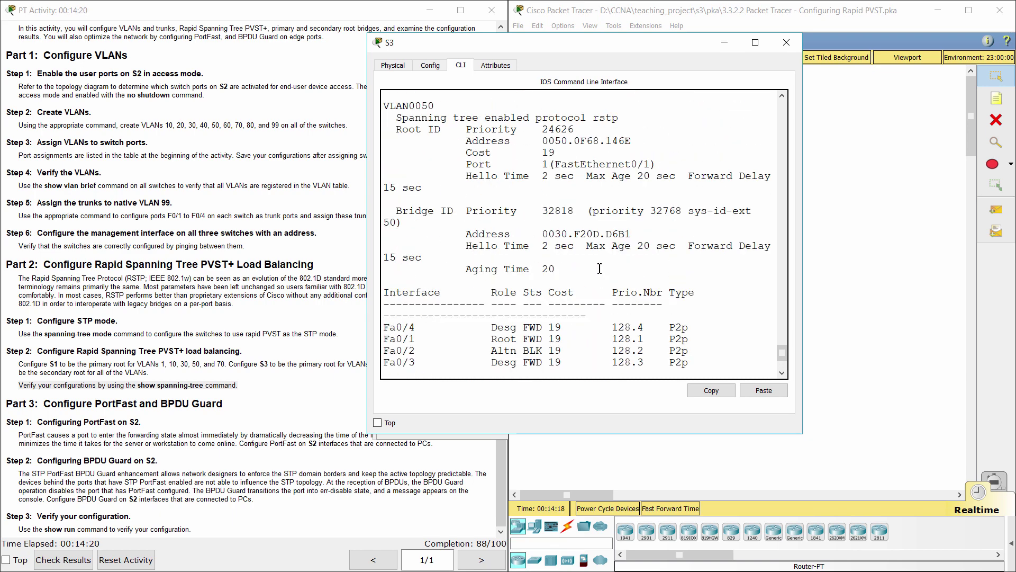
scroll(600, 268, "up", 6)
scroll(600, 269, "up", 2)
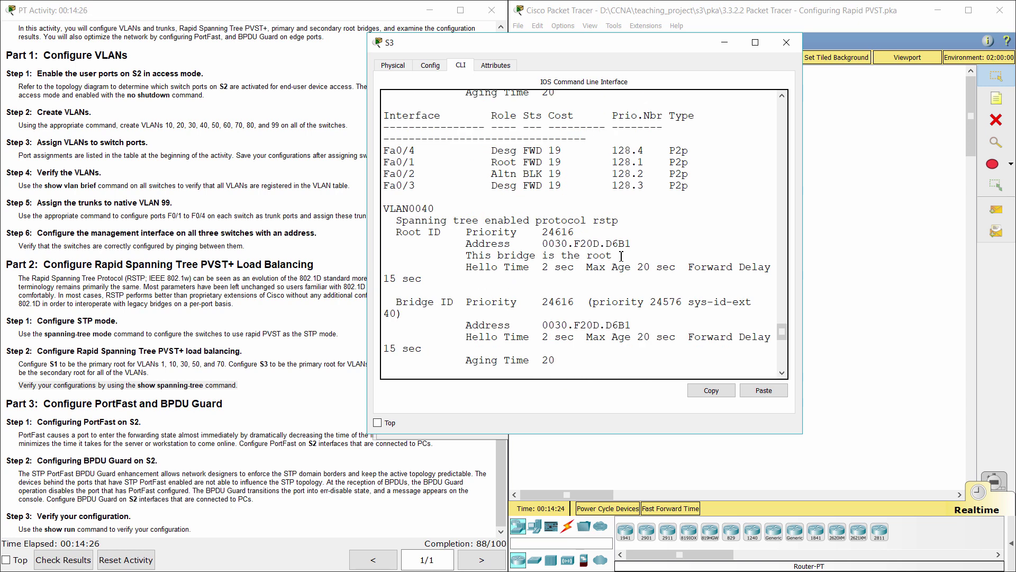
scroll(621, 256, "up", 2)
scroll(621, 257, "up", 4)
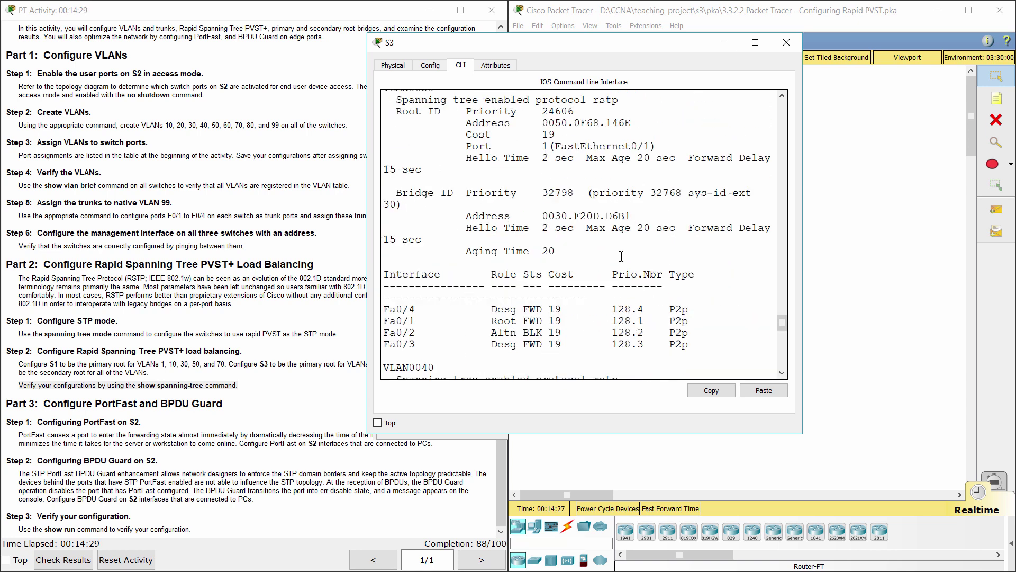
scroll(622, 256, "up", 4)
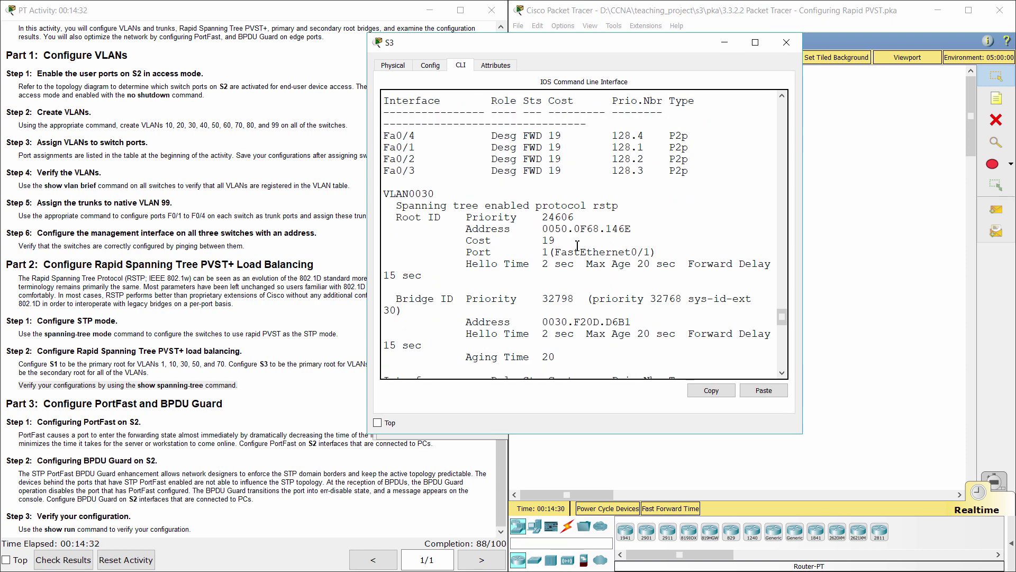
scroll(552, 339, "down", 5)
- Highlight the Part 3 heading and the PortFast instructions for S2 in the activity text
left_click(165, 385)
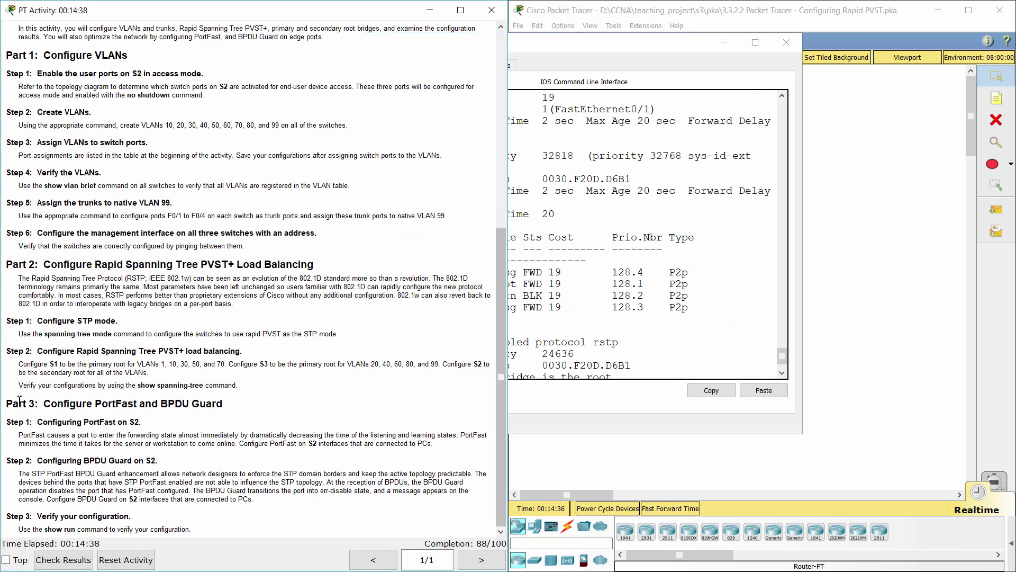
left_click_drag(7, 404, 228, 404)
left_click(83, 423)
left_click_drag(6, 421, 163, 422)
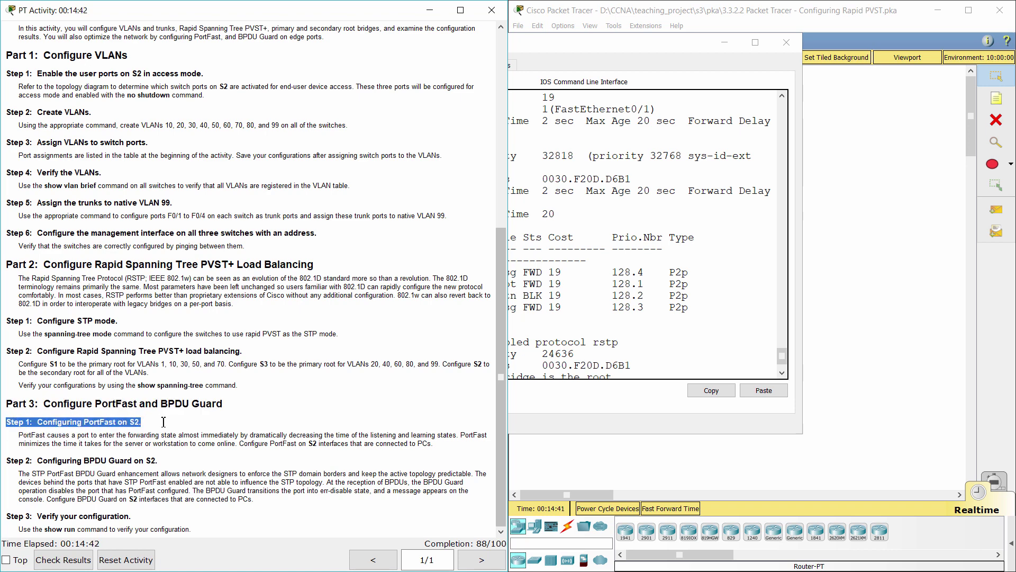
left_click(312, 434)
left_click_drag(18, 434, 440, 445)
- Enable spanning-tree PortFast on switch S2's PC-facing interfaces f0/6, f0/18 and f0/11 using an interface range
left_click(571, 438)
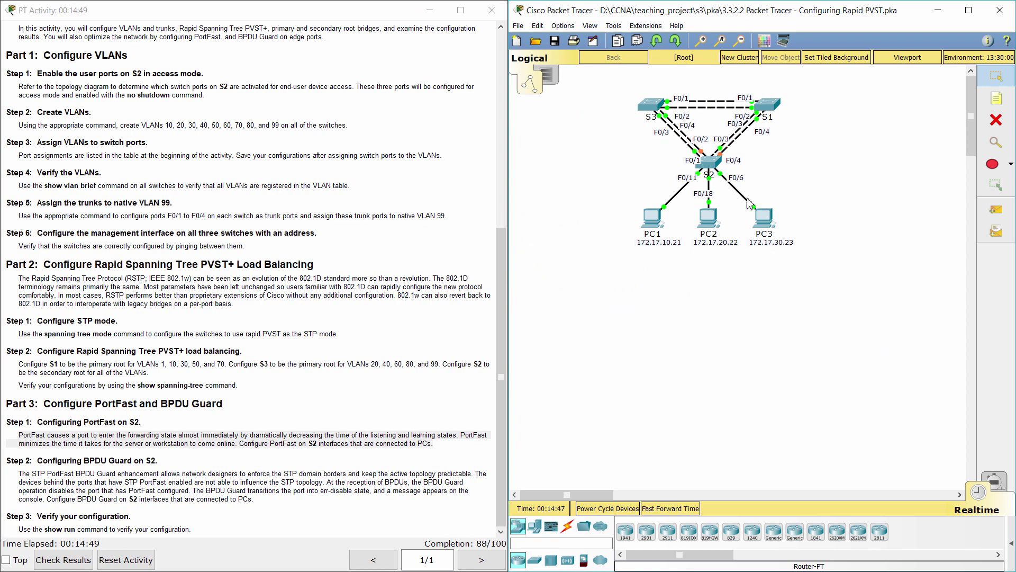
left_click(708, 161)
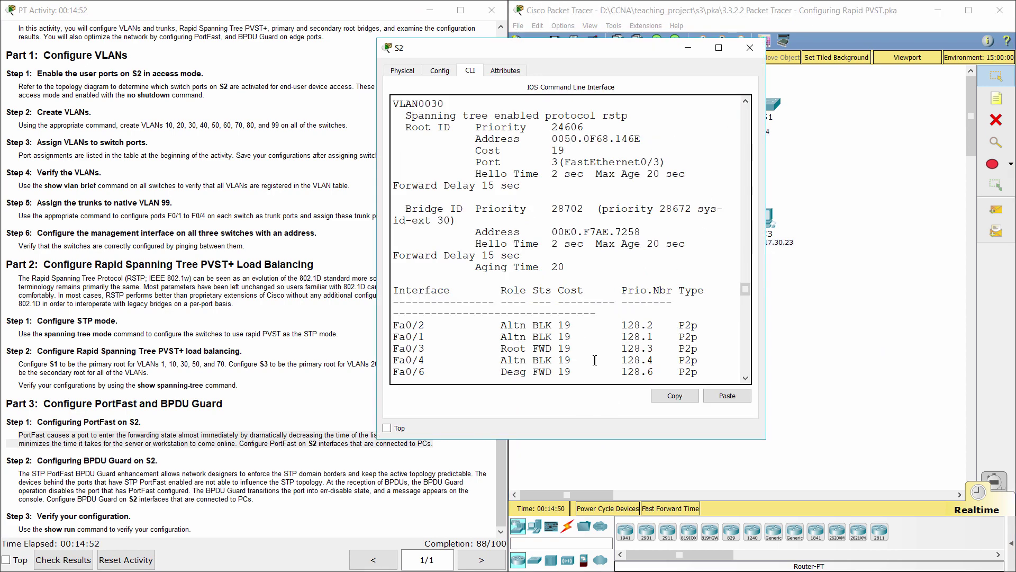
scroll(594, 360, "down", 10)
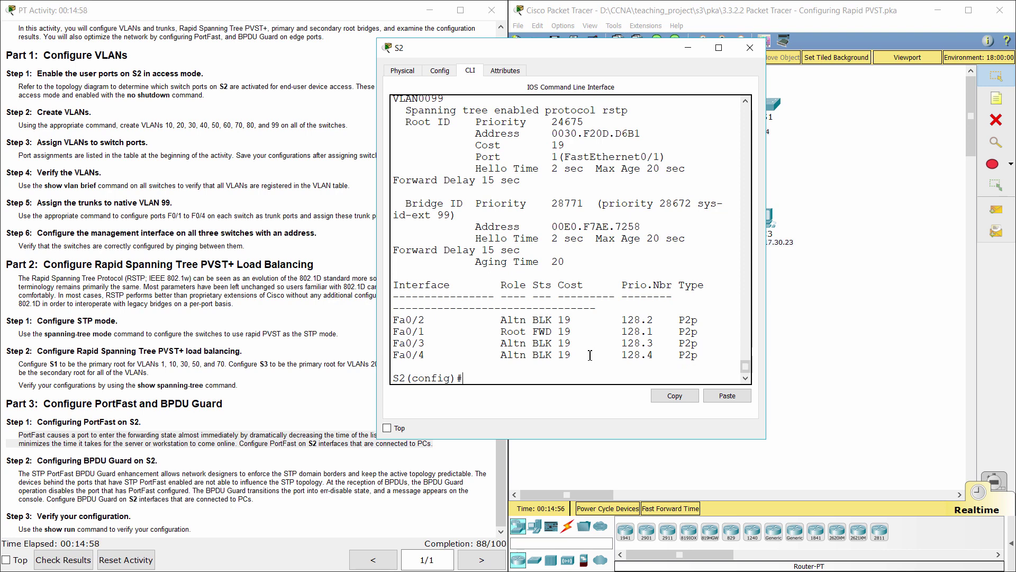
type("int range f")
type("0/6,f0/18,f0/11")
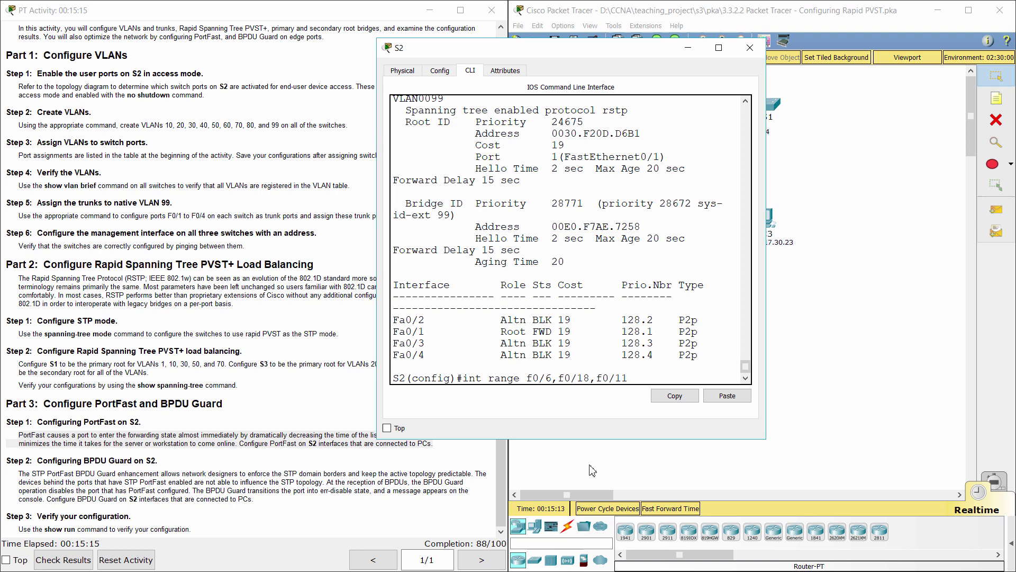
key("Return")
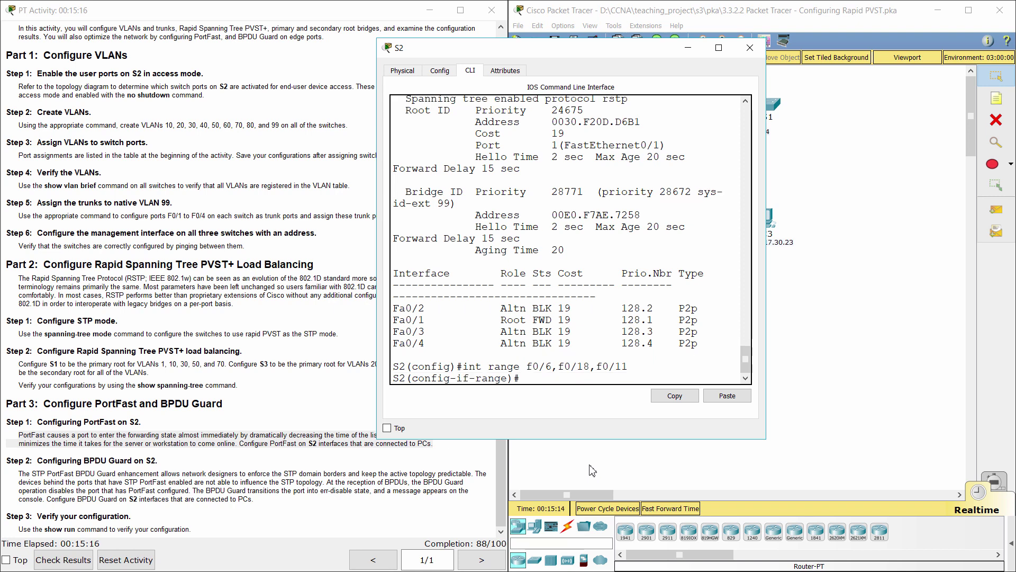
type("spanning-tree portfa")
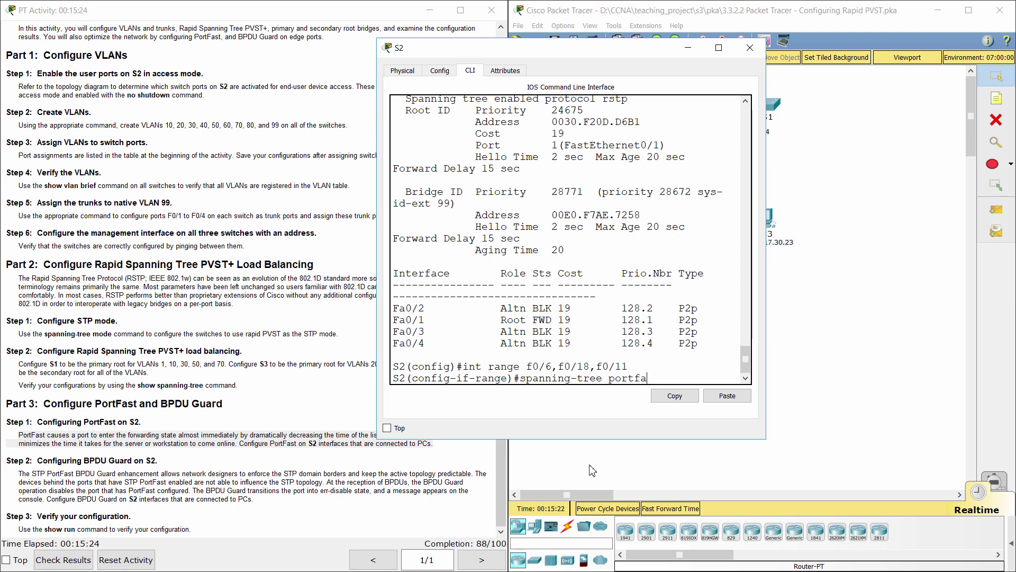
type("st")
key("Return")
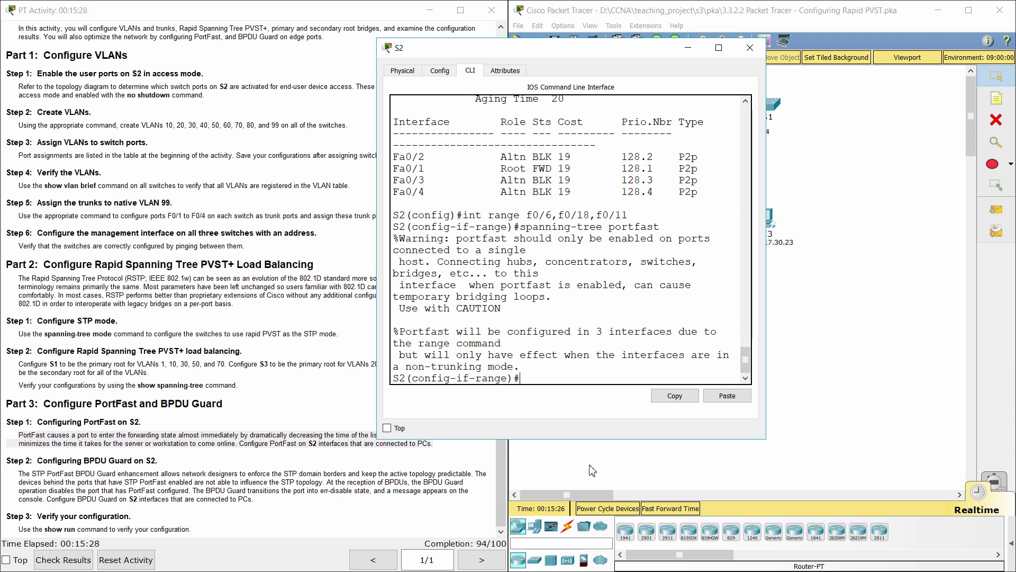
- Highlight the BPDU Guard heading and its instructions for S2 in the activity text
left_click(265, 473)
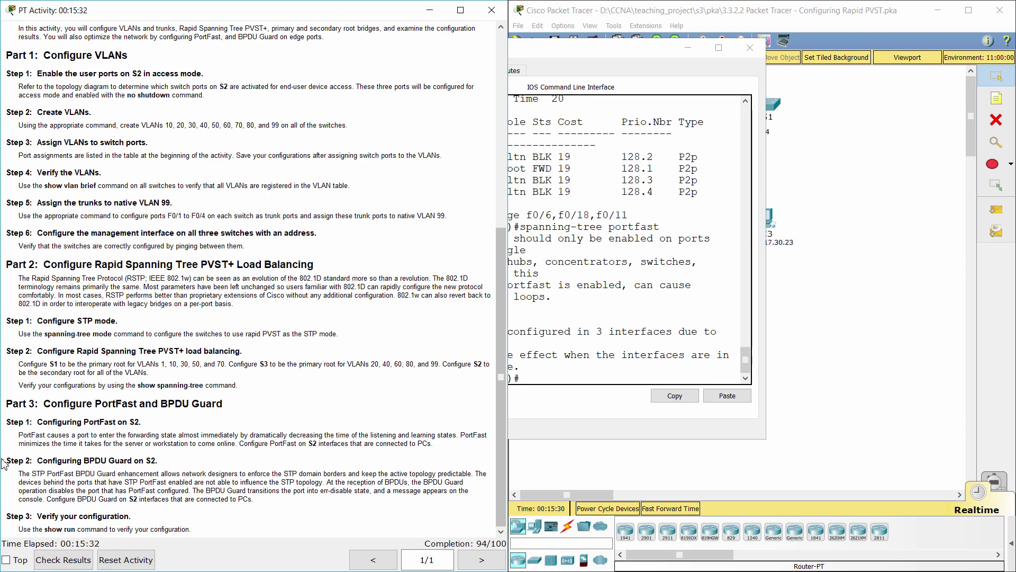
left_click_drag(5, 460, 167, 462)
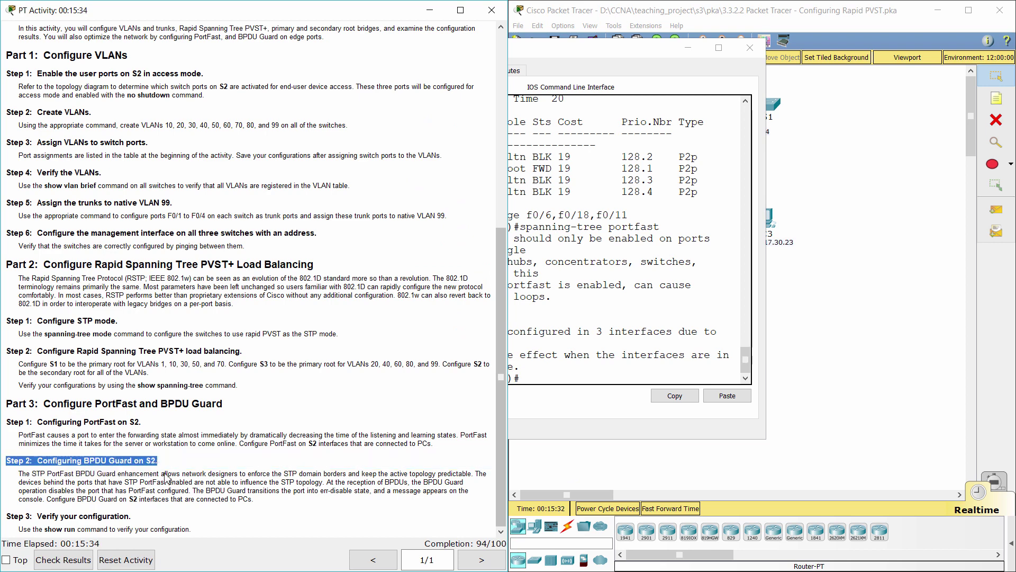
left_click(119, 486)
left_click_drag(23, 471, 259, 501)
- Enable BPDU Guard on switch S2's selected interfaces f0/6, f0/18 and f0/11, and highlight the BPDU Guard paragraph again
left_click(564, 388)
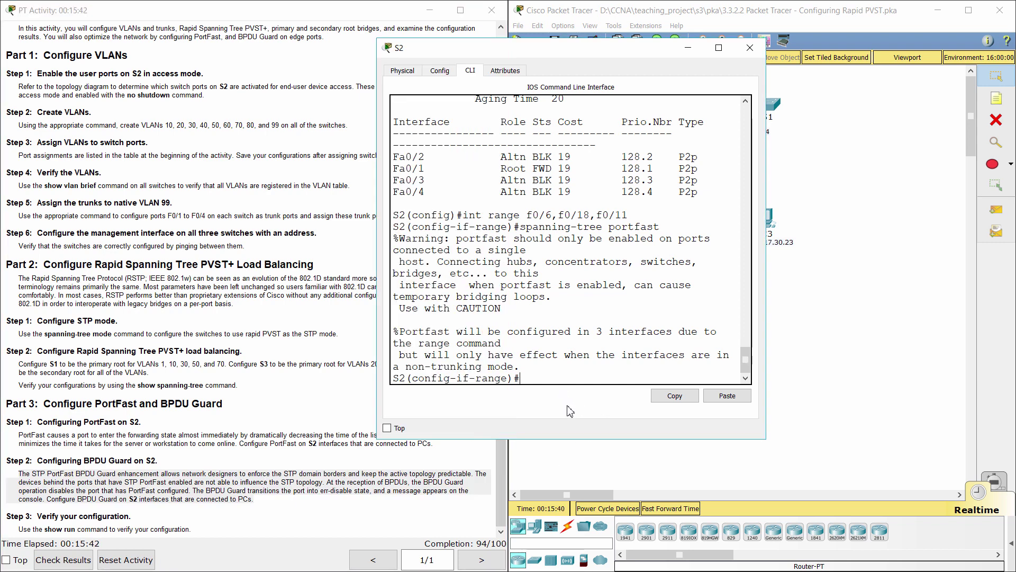
type("spanning-tree bpdug")
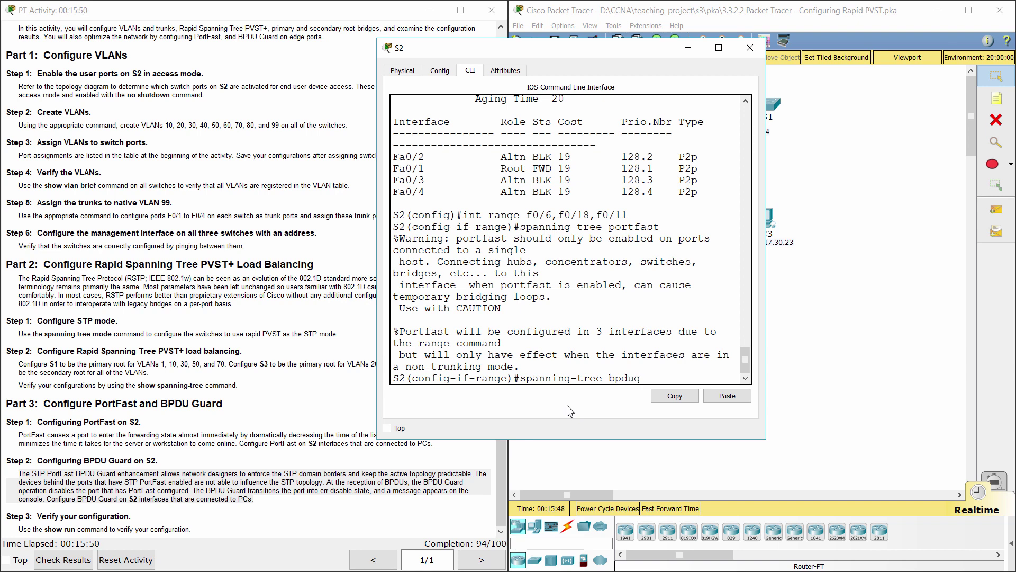
type("uard enable")
key("Return")
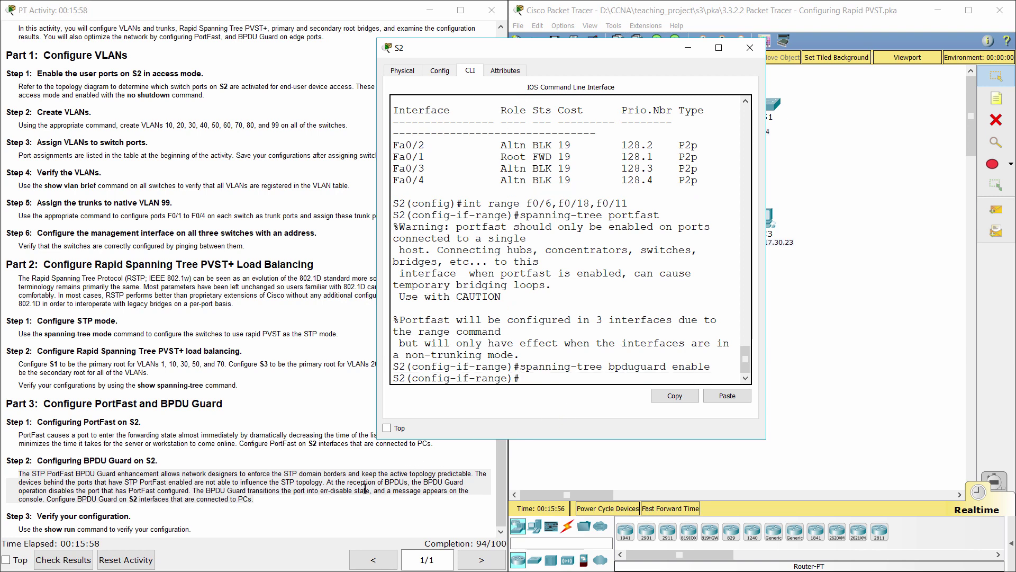
triple_click(258, 484)
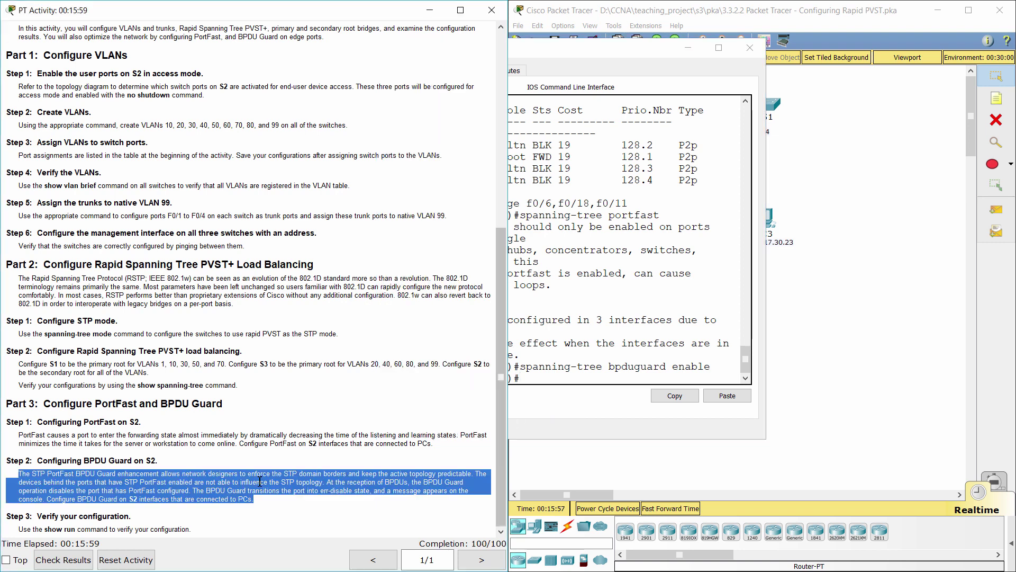
- Highlight the Part 3 Step 3 verification heading, and display switch S1's running configuration with do show run
left_click(205, 517)
left_click_drag(7, 517, 146, 513)
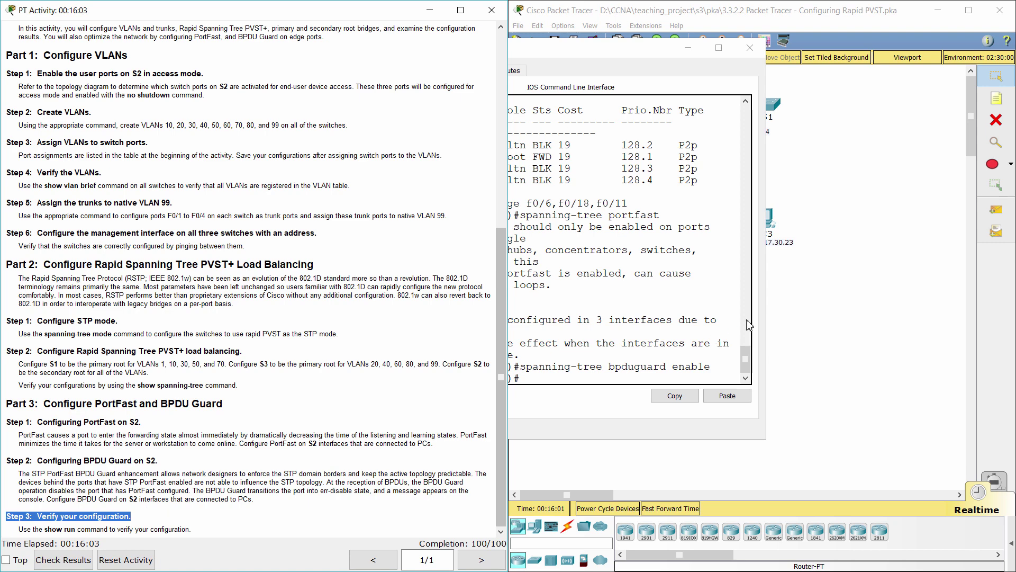
left_click(846, 297)
left_click(780, 111)
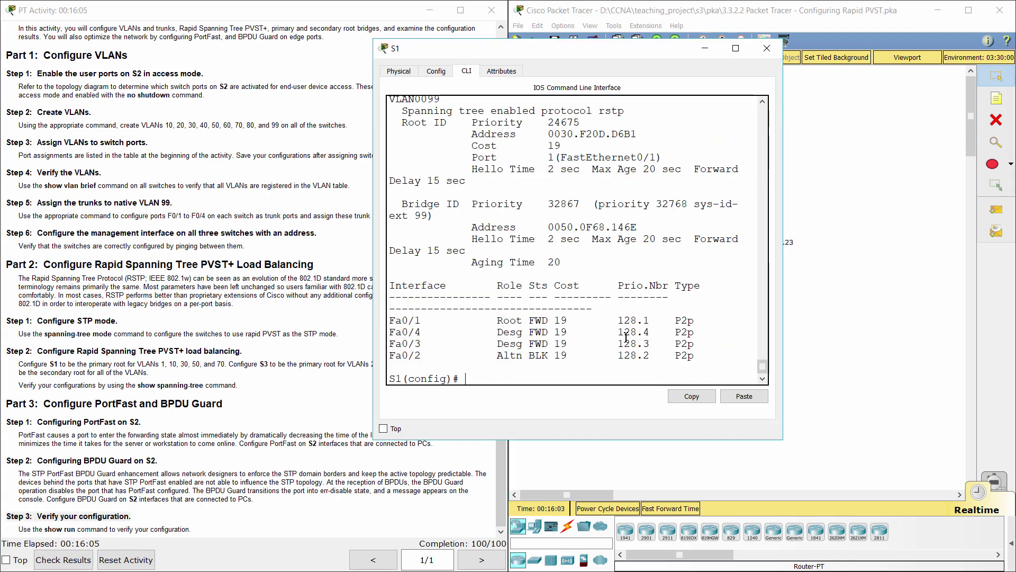
type("do show run")
key("Return")
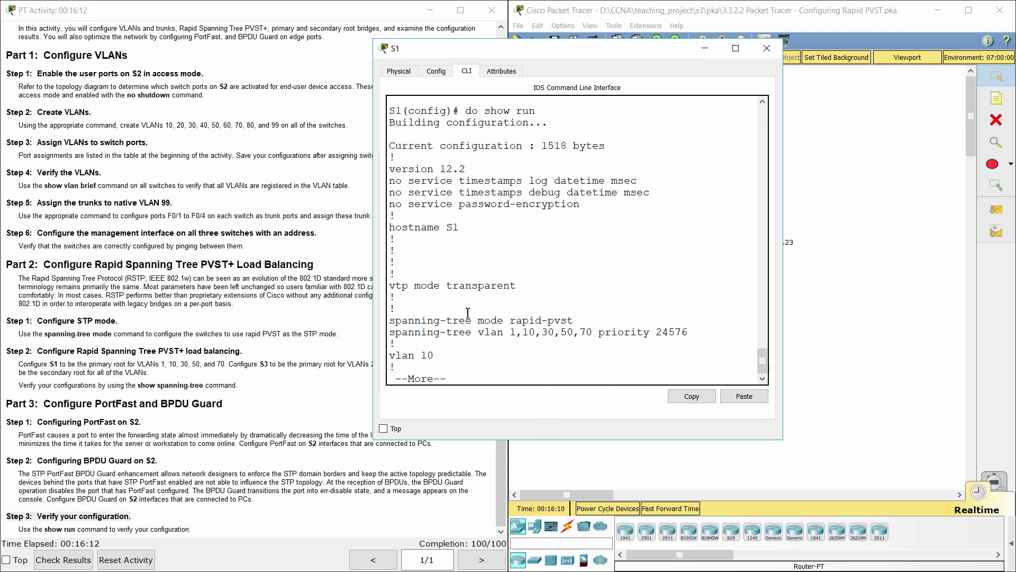
- Highlight the spanning-tree mode and priority lines and the VLAN list in S1's running configuration
scroll(409, 308, "down", 3)
scroll(409, 308, "up", 3)
left_click_drag(391, 329, 688, 343)
scroll(689, 344, "down", 6)
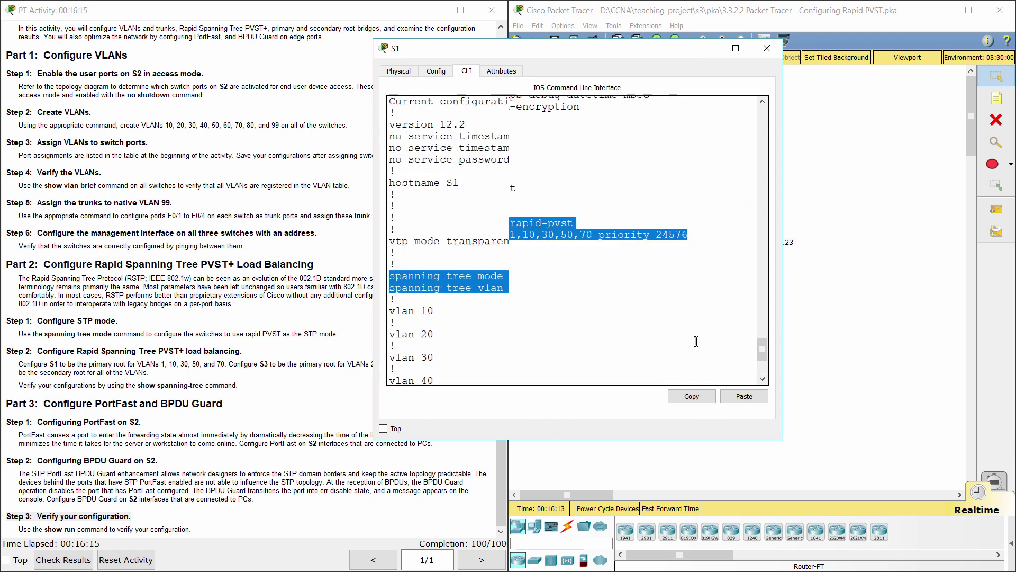
left_click_drag(385, 165, 504, 327)
scroll(549, 326, "down", 5)
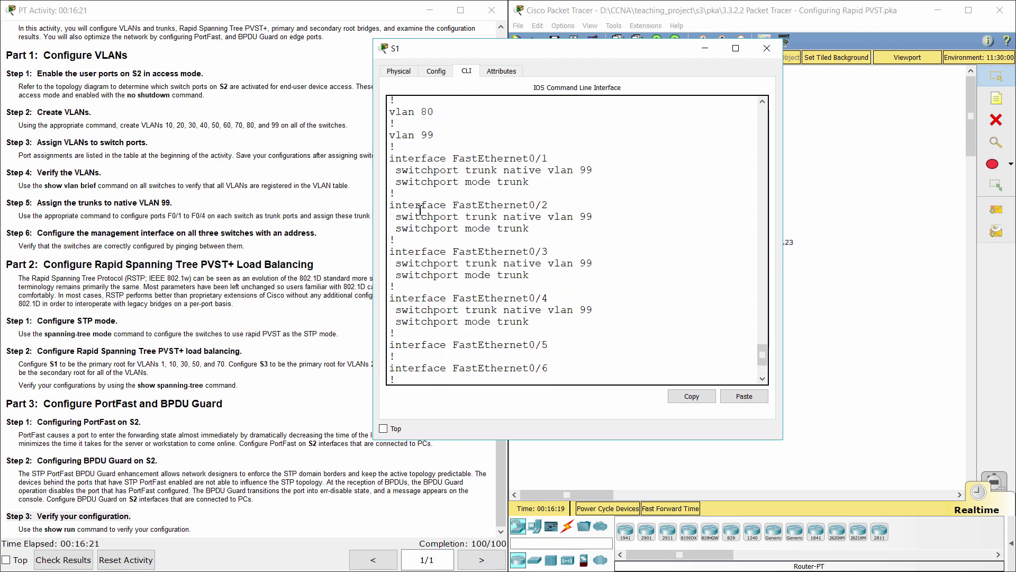
- Highlight the FastEthernet0/1 to 0/4 trunk settings and the VLAN 99 interface in S1's running configuration, and display the remaining output
left_click_drag(390, 157, 607, 328)
scroll(607, 328, "down", 17)
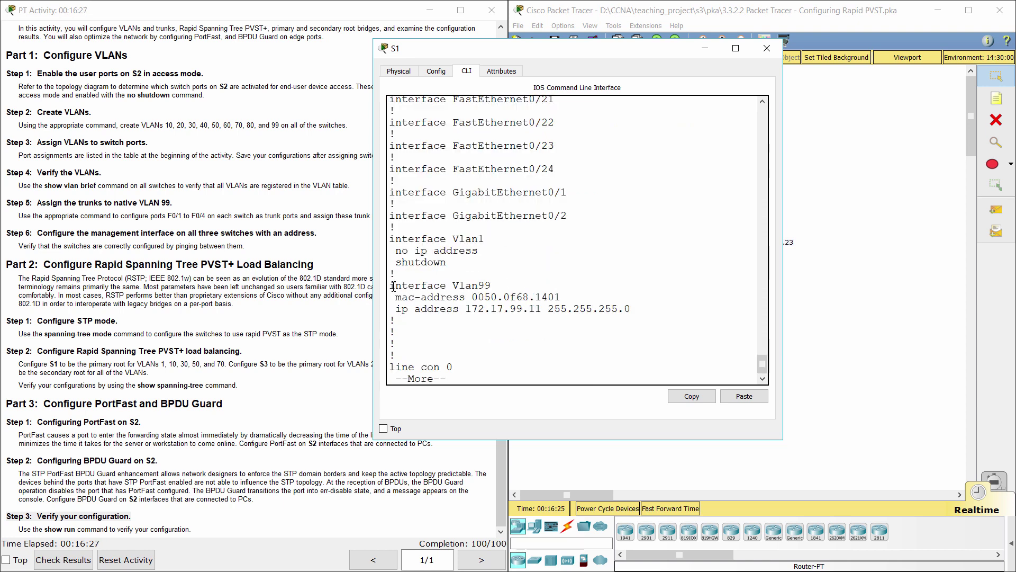
left_click_drag(397, 273, 656, 313)
key("space")
- Open switch S2's command line and display its running configuration with do show run
left_click(904, 315)
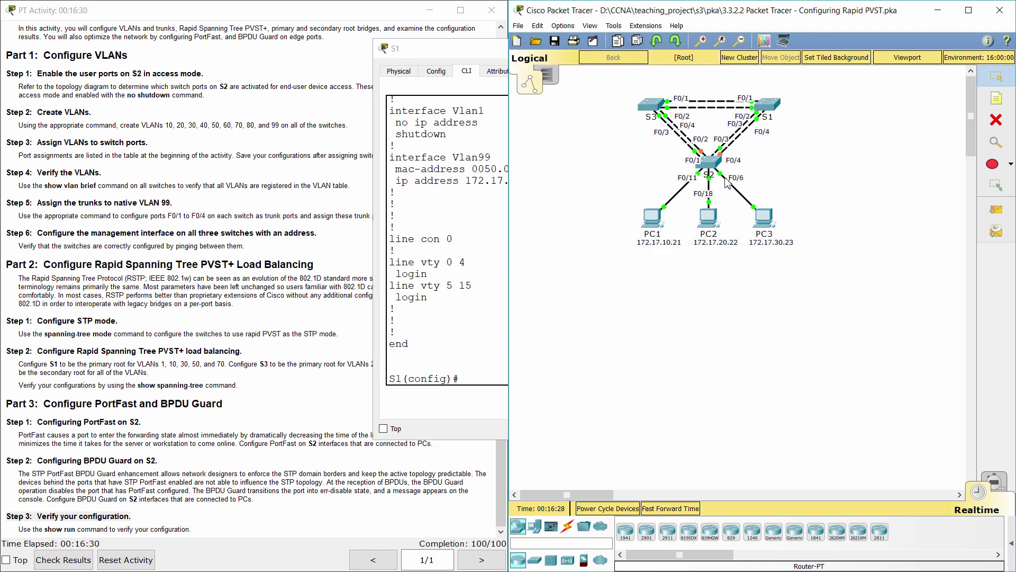
left_click(723, 176)
type("do show run")
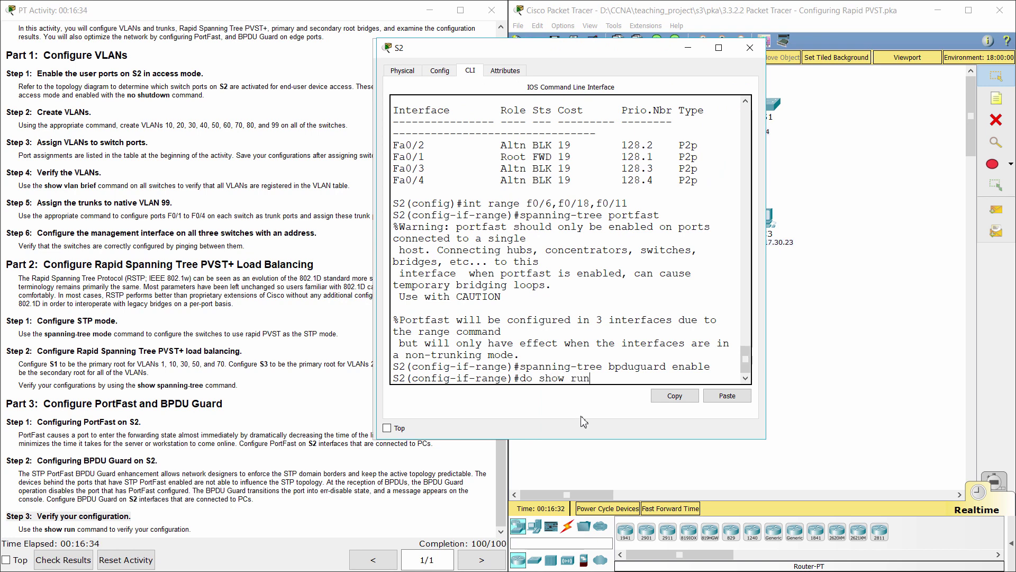
key("Return")
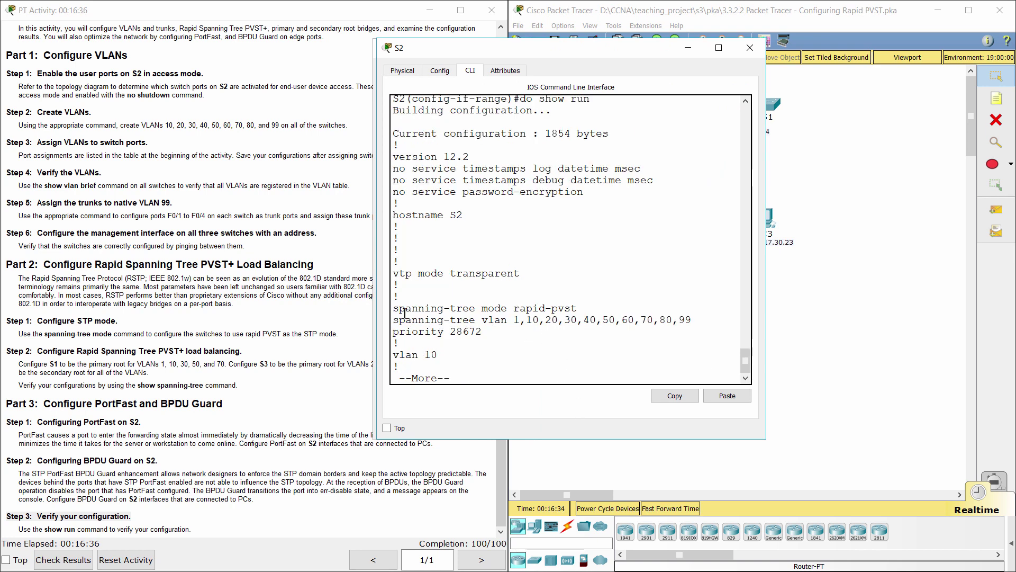
- Highlight the spanning-tree mode and priority lines and the VLAN list in S2's running configuration
left_click_drag(393, 308, 513, 328)
key("space")
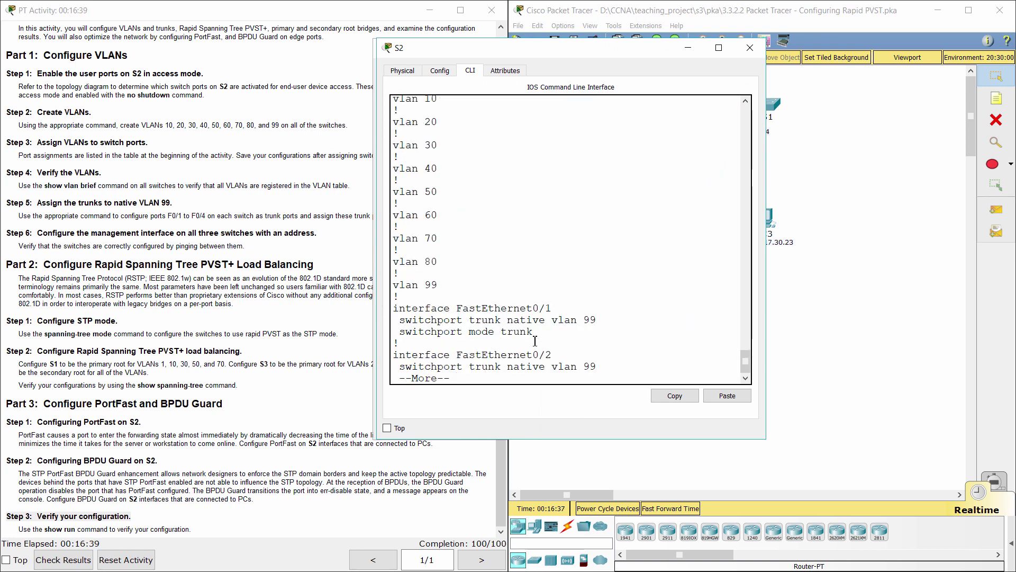
scroll(529, 317, "up", 2)
left_click_drag(393, 152, 511, 334)
scroll(511, 335, "down", 2)
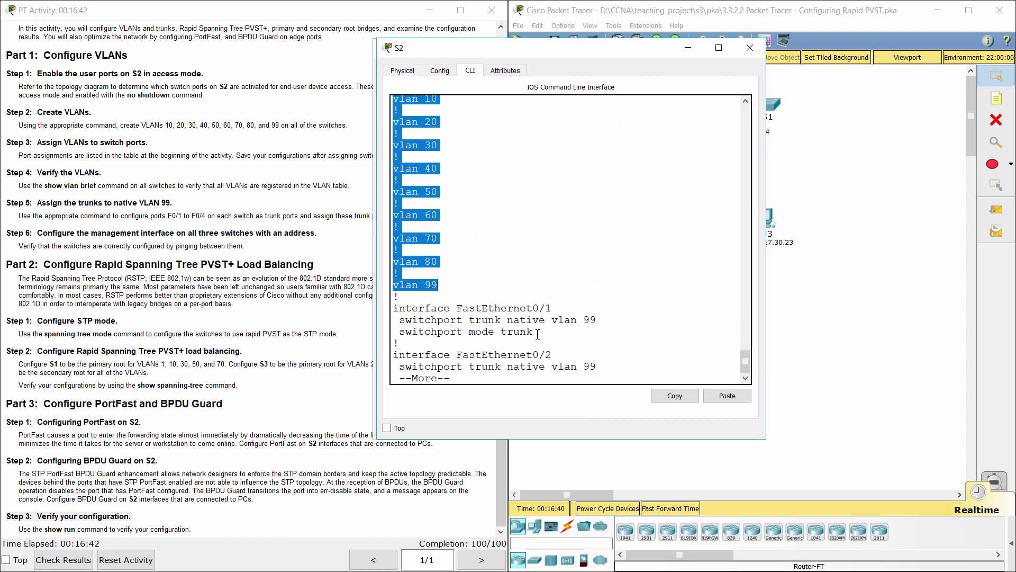
- Continue S2's configuration output and highlight the trunk and native VLAN settings of FastEthernet0/1 to 0/4
key("space")
scroll(397, 212, "up", 3)
left_click_drag(395, 159, 570, 323)
scroll(570, 324, "down", 3)
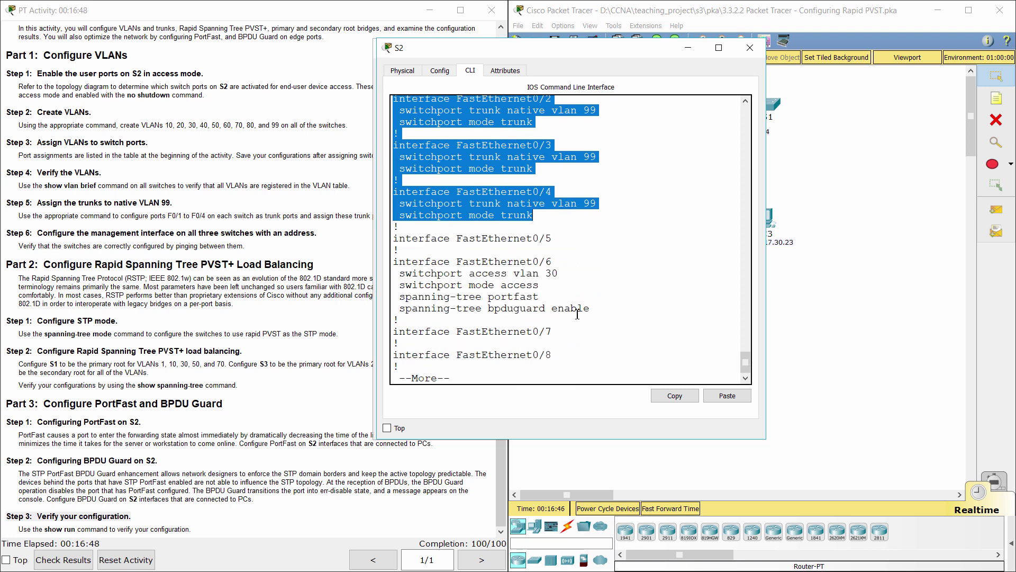
- Examine the access VLAN, PortFast and BPDU Guard lines under S2's FastEthernet0/6, 0/11 and 0/18, highlighting each interface's settings
left_click_drag(394, 262, 634, 318)
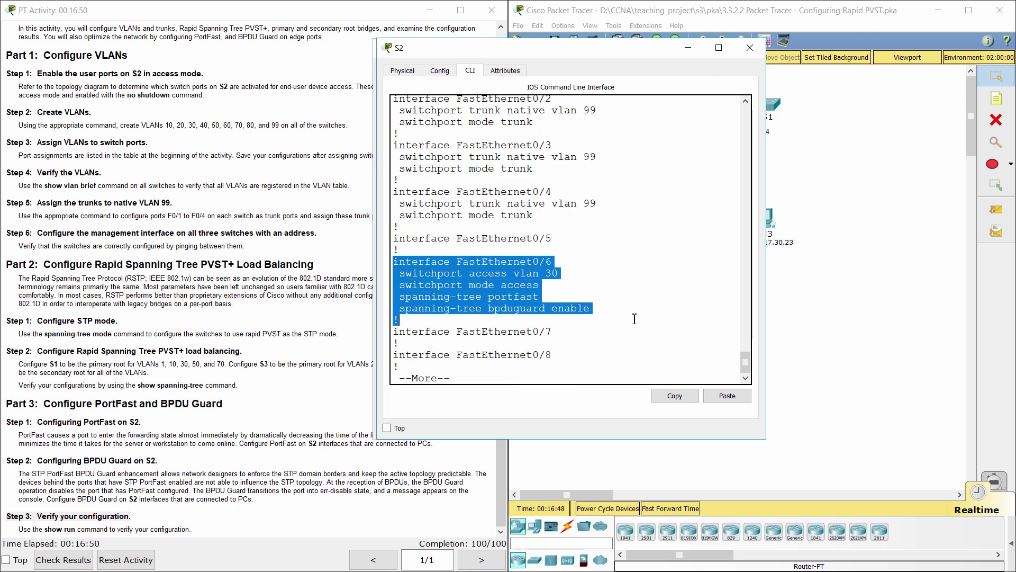
key("space")
key("space")
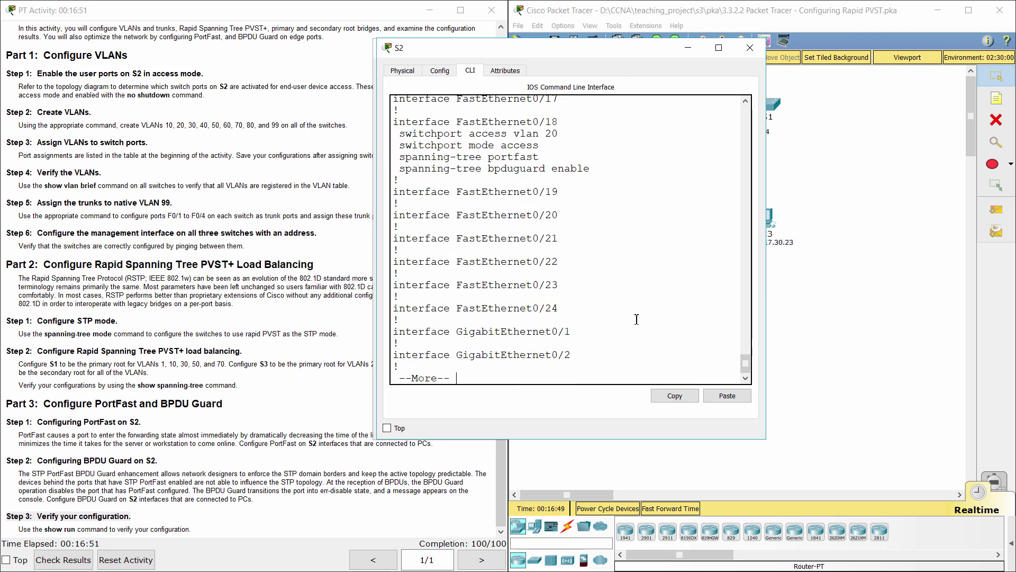
scroll(587, 297, "up", 5)
scroll(586, 296, "up", 6)
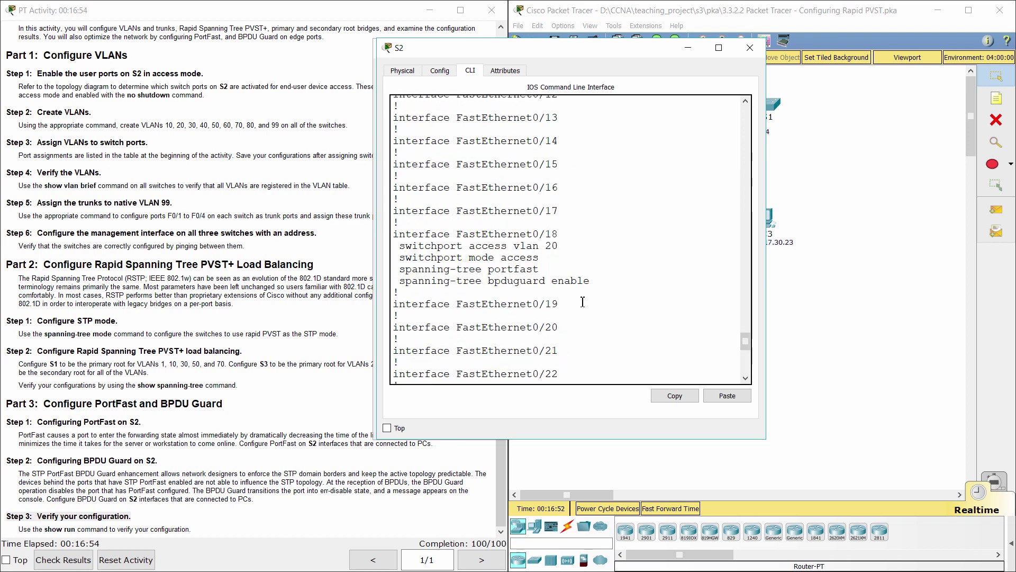
left_click_drag(397, 134, 589, 180)
scroll(588, 191, "down", 3)
left_click_drag(398, 235, 590, 281)
scroll(609, 286, "down", 9)
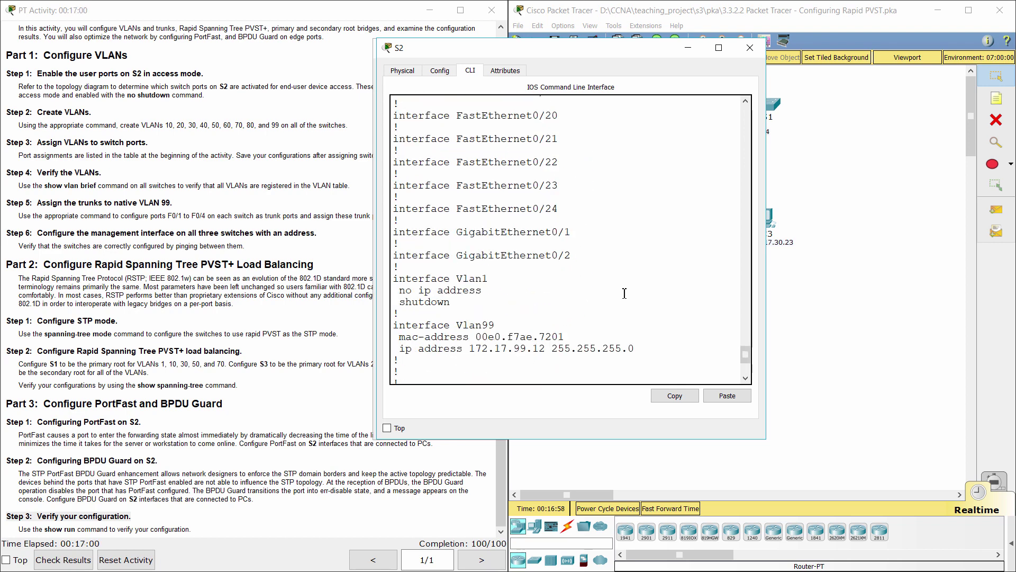
- Highlight the VLAN 99 interface address settings in S2's running configuration and view the end of the output
left_click_drag(398, 219, 619, 256)
left_click(623, 276)
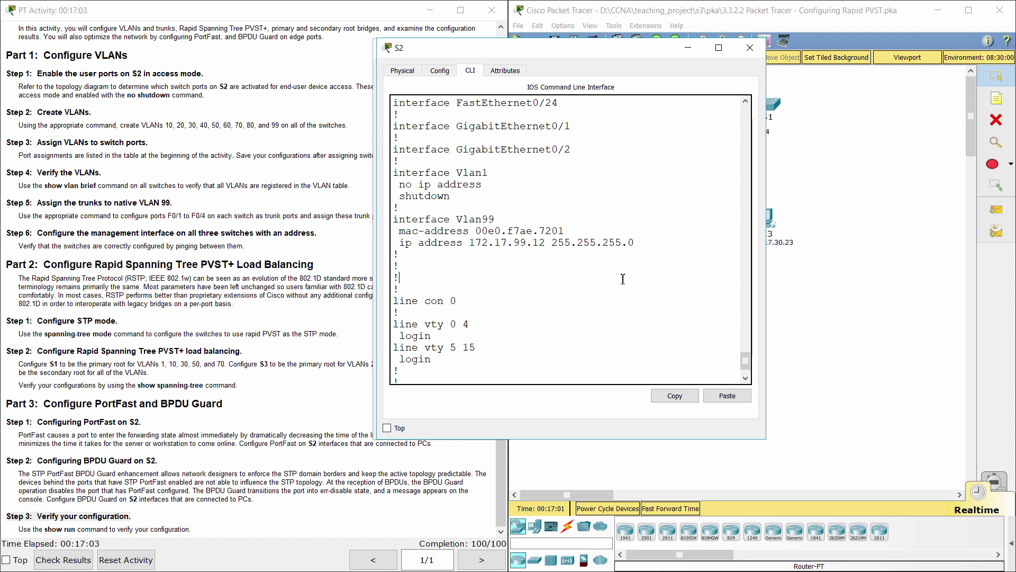
scroll(622, 280, "down", 2)
- Switch to S3's command line, finish its pending spanning-tree output, and display the running configuration with do show run
key("alt+F4")
left_click(616, 293)
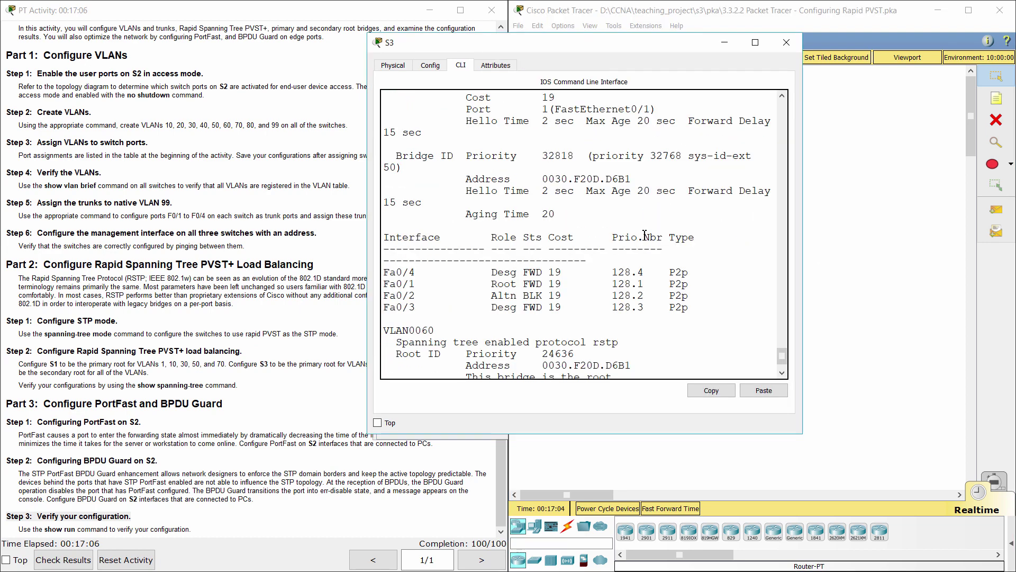
key("space")
key("space")
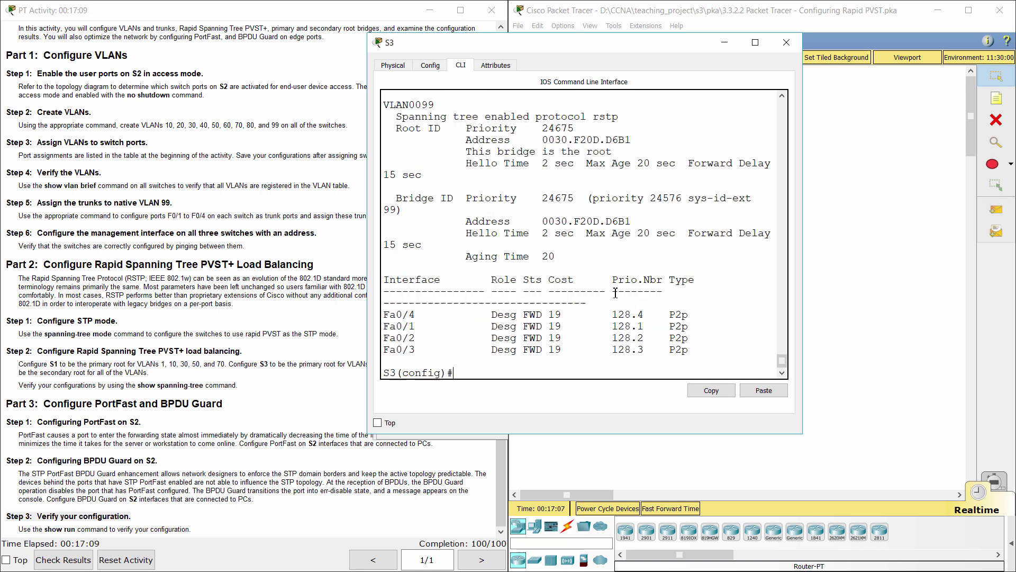
type("do show run")
key("Return")
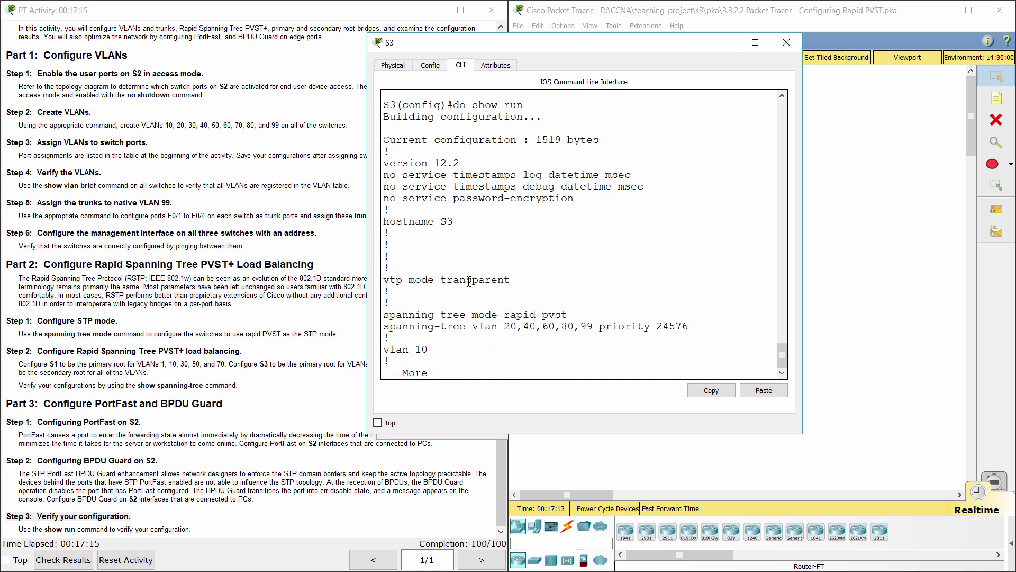
- Highlight the spanning-tree mode and priority lines and the VLAN list in S3's running configuration, and review its interfaces
left_click_drag(385, 315, 693, 331)
key("space")
scroll(384, 151, "up", 2)
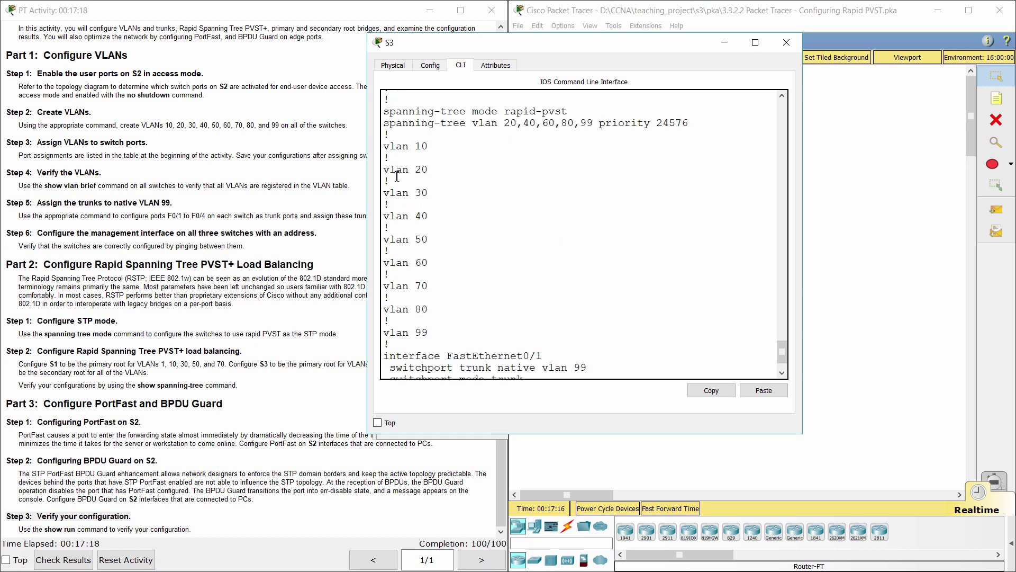
left_click_drag(383, 151, 570, 319)
scroll(570, 319, "down", 15)
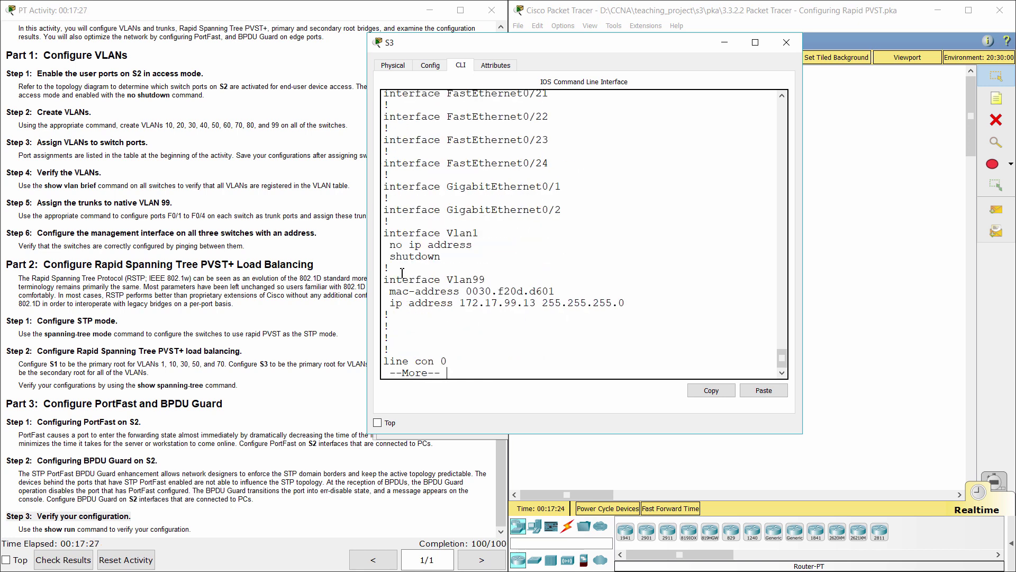
- Highlight the VLAN 99 interface address settings in S3's running configuration and display the remaining output
left_click_drag(384, 279, 667, 324)
key("space")
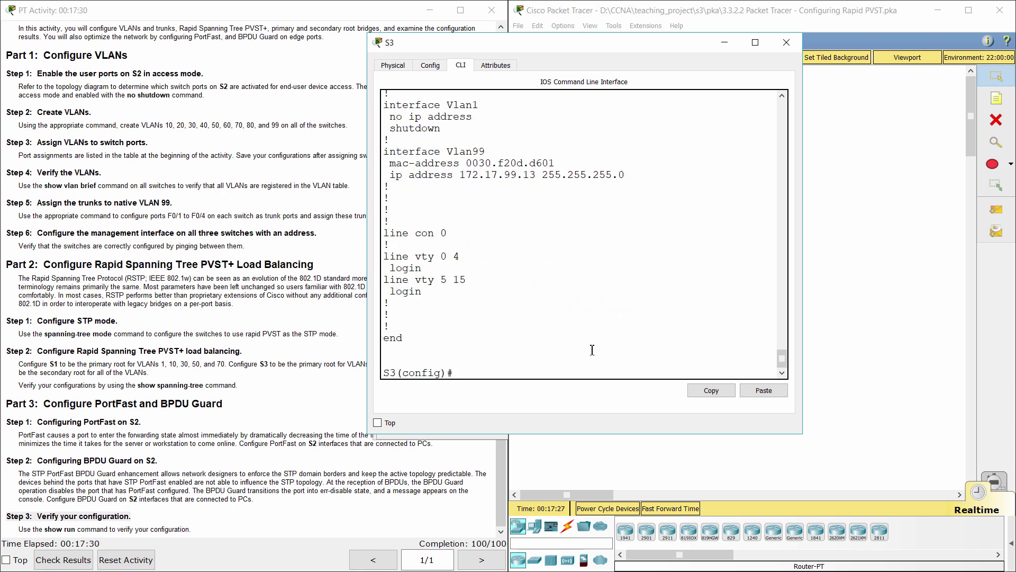
left_click(433, 512)
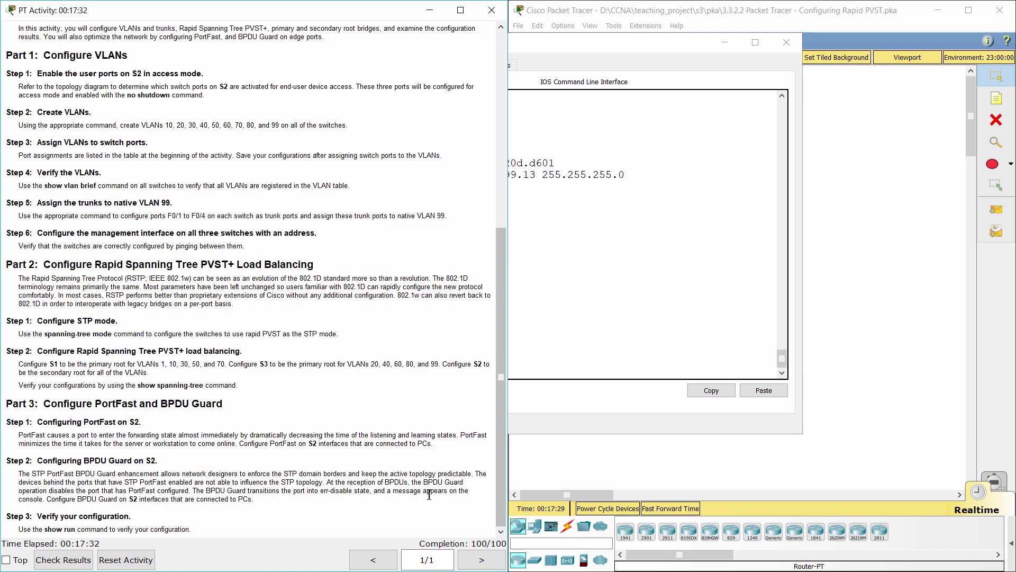
left_click(581, 462)
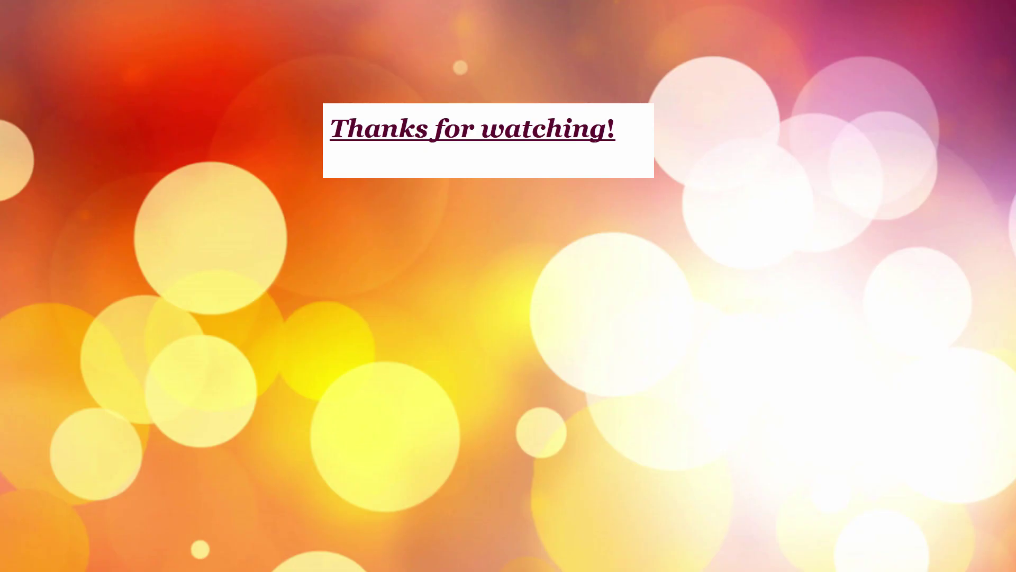